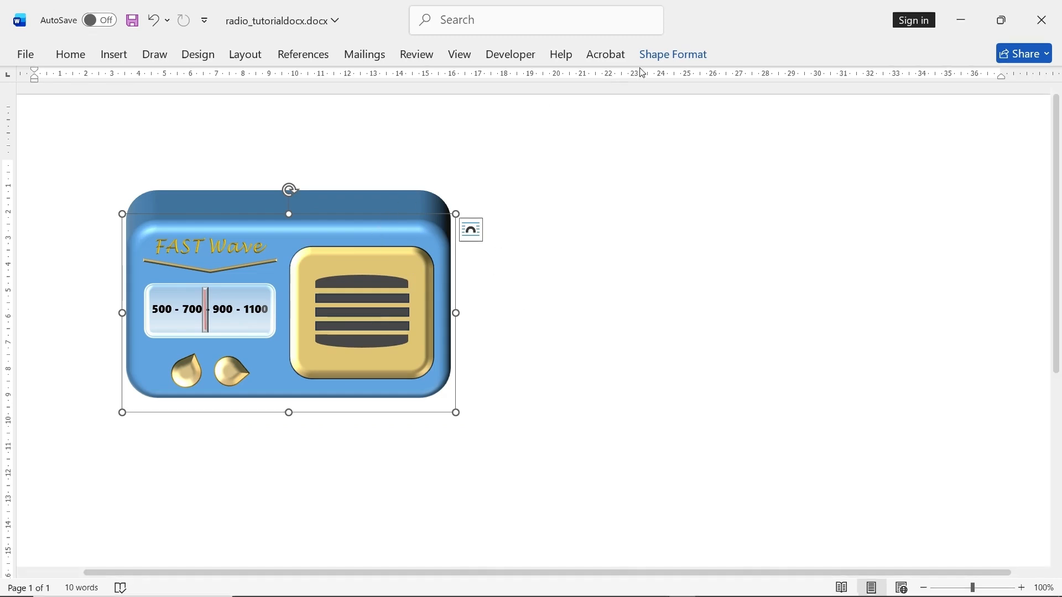
- Ungroup the radio drawing into its separate shapes and clear the selection
left_click(674, 54)
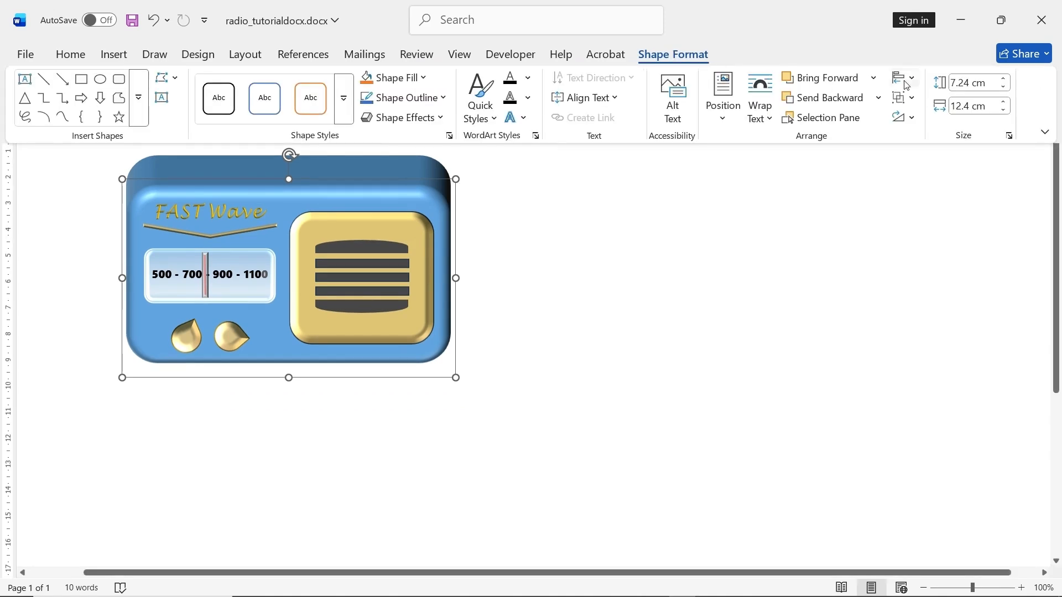
left_click(910, 97)
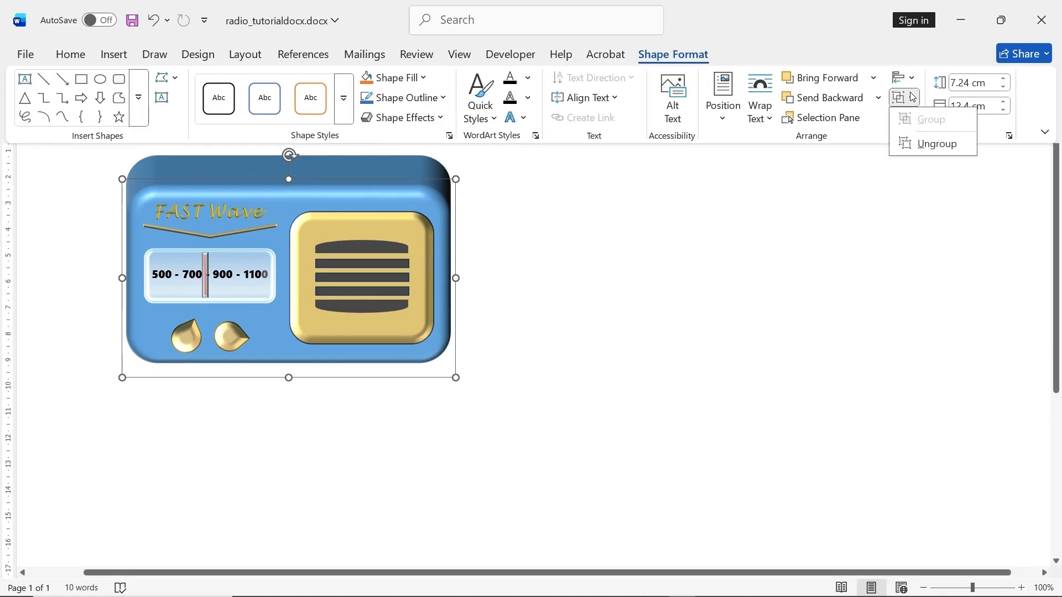
left_click(934, 145)
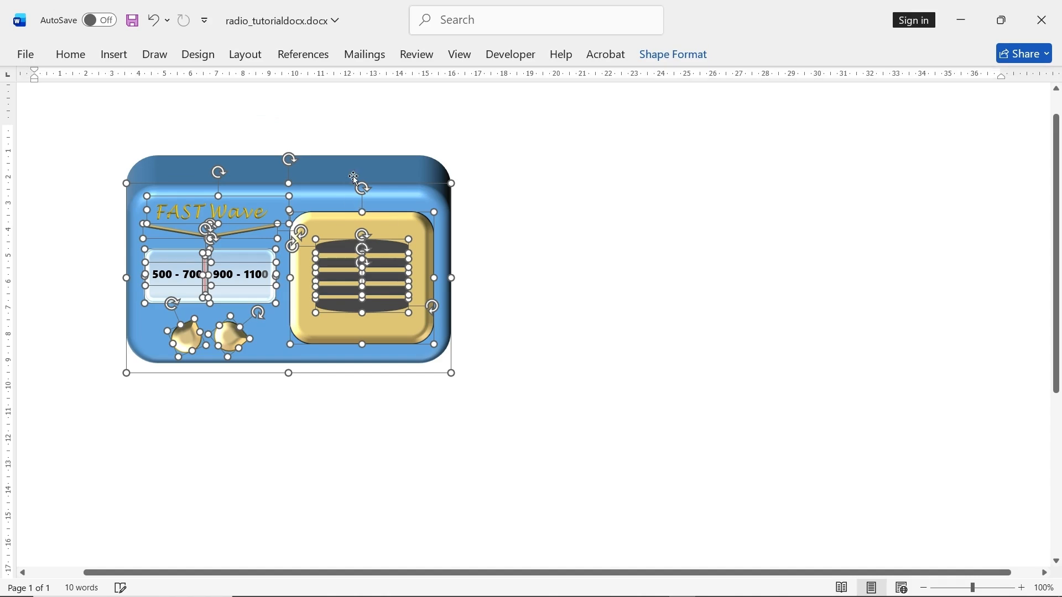
left_click(489, 264)
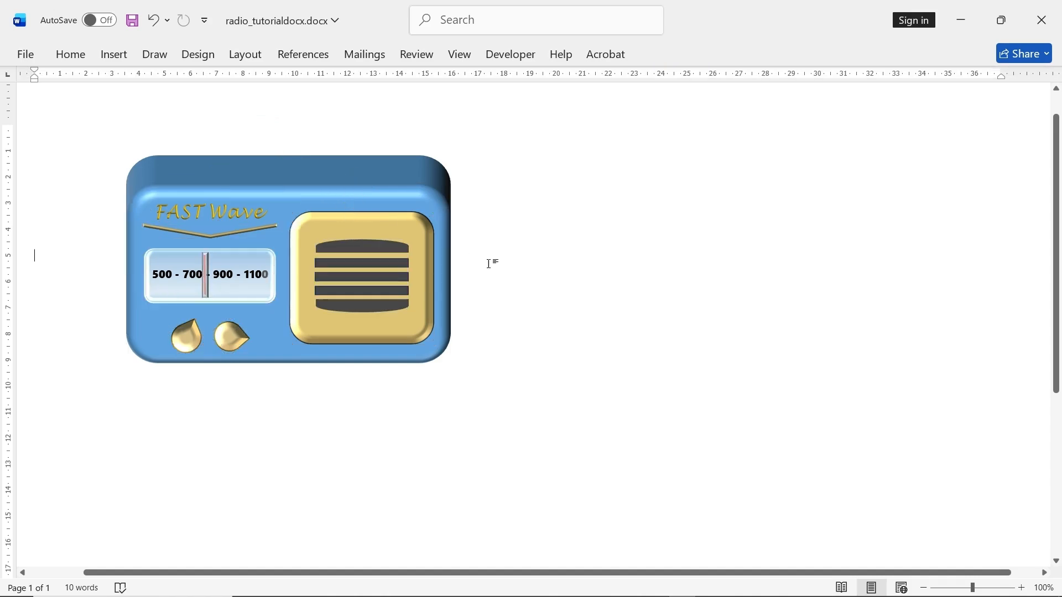
- Move the gold speaker panel, top grille bar, dial window, left knob, grey pointer bar and red line off the radio body
left_click(414, 288)
left_click_drag(417, 288, 659, 206)
left_click_drag(355, 246, 450, 135)
left_click_drag(239, 262, 230, 417)
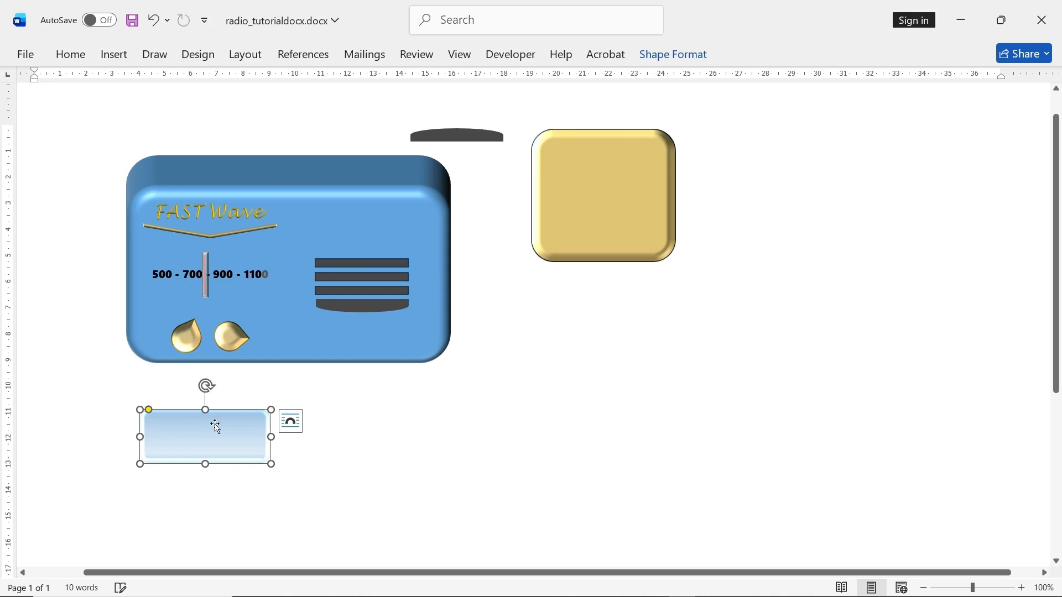
left_click_drag(188, 342, 92, 357)
left_click_drag(207, 279, 340, 426)
left_click_drag(204, 284, 401, 413)
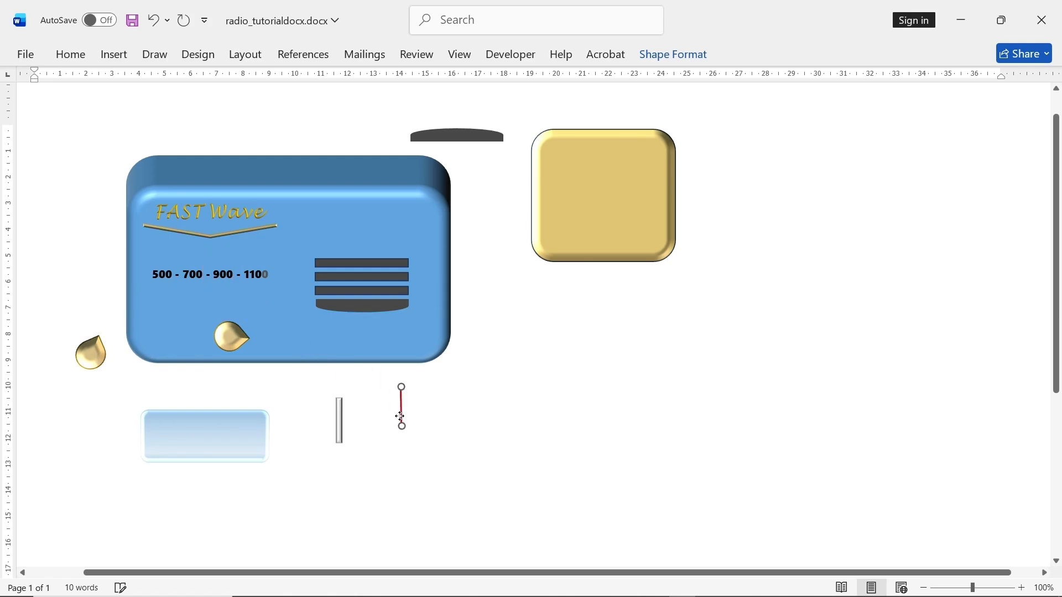
- Draw a rounded rectangle about 6.68 cm high and 12.7 cm wide in the empty area below the gold panel
left_click(362, 212)
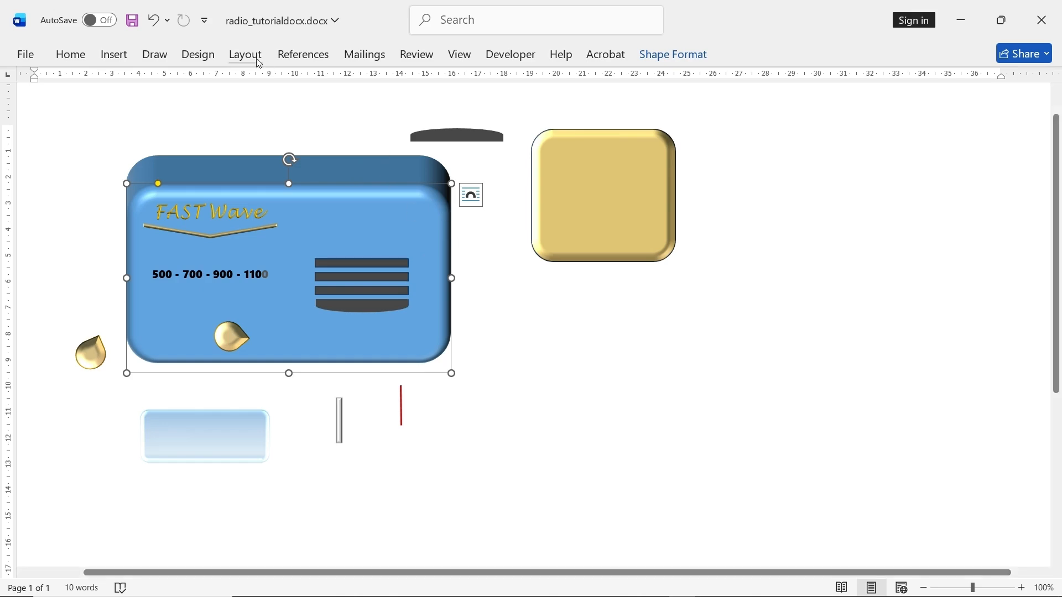
left_click(112, 55)
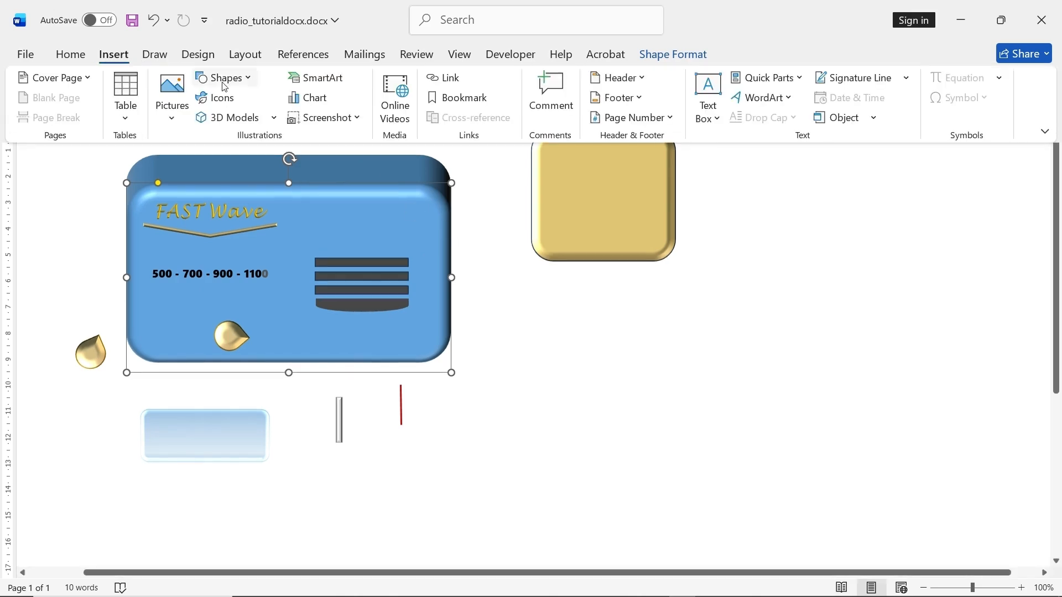
left_click(221, 77)
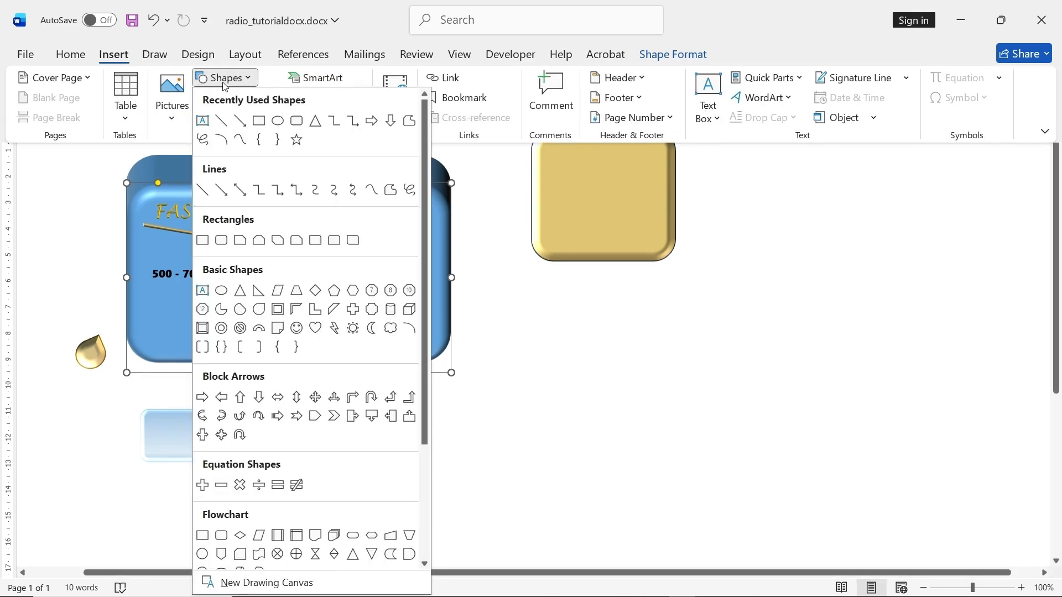
left_click(297, 126)
mouse_move(539, 294)
left_mouse_down()
mouse_move(940, 481)
mouse_move(872, 469)
left_mouse_up()
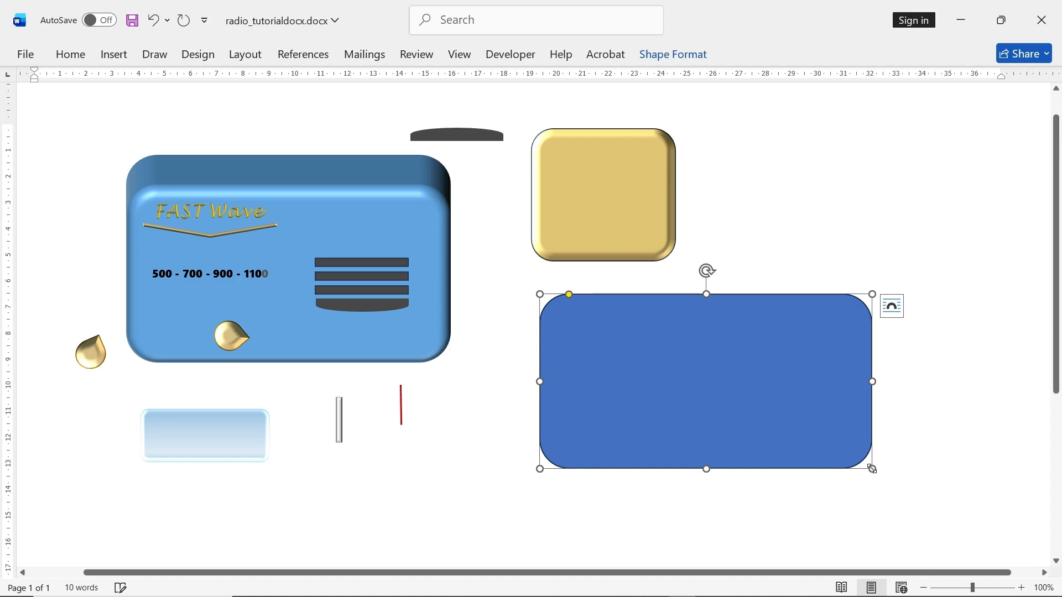
- Fill the new rounded rectangle with the lighter blue theme colour and shift it slightly left, closer to the original radio
left_click(666, 60)
left_click(412, 78)
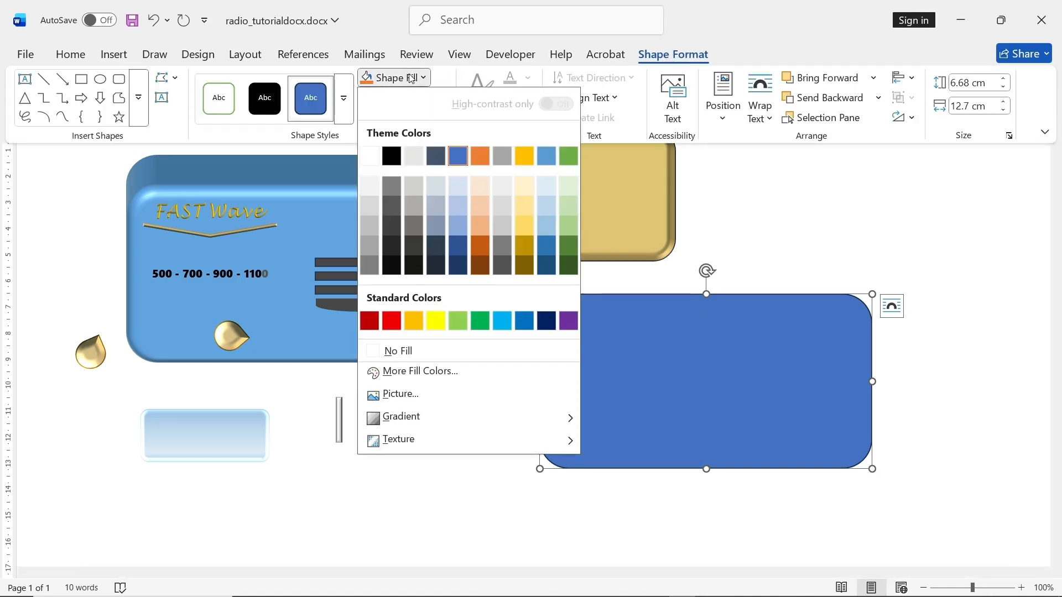
left_click(549, 158)
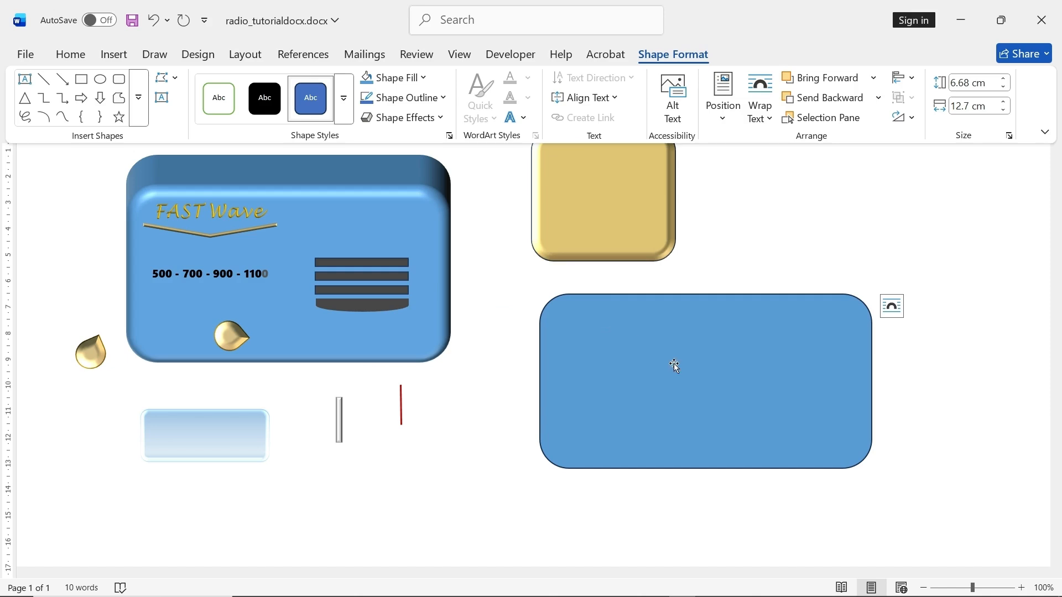
left_click(587, 347)
left_click_drag(608, 355, 561, 343)
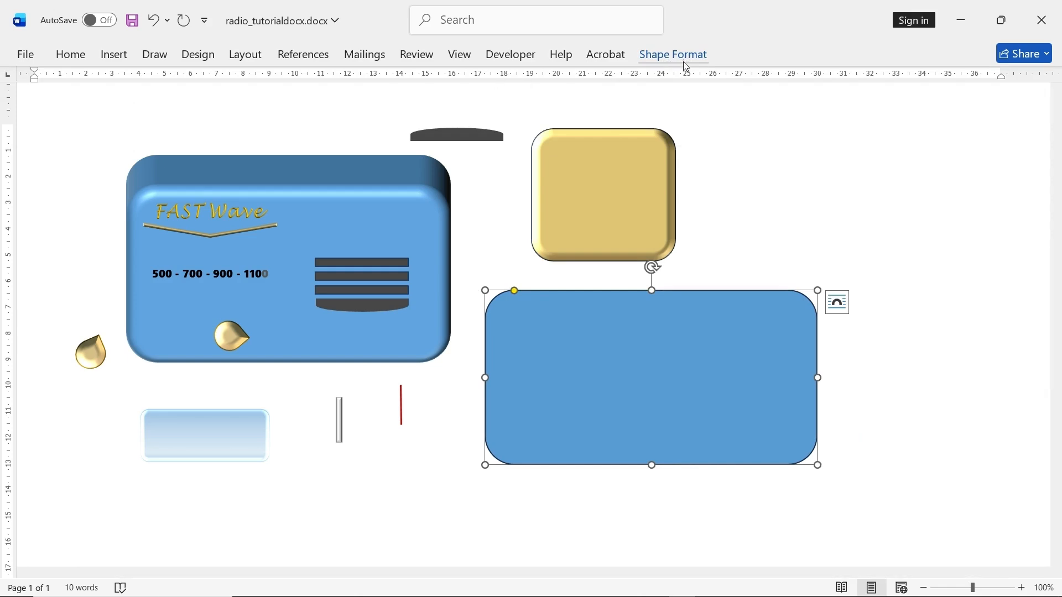
- Open the new rectangle's 3-D format settings and apply the first bevel style as its top bevel
right_click(615, 367)
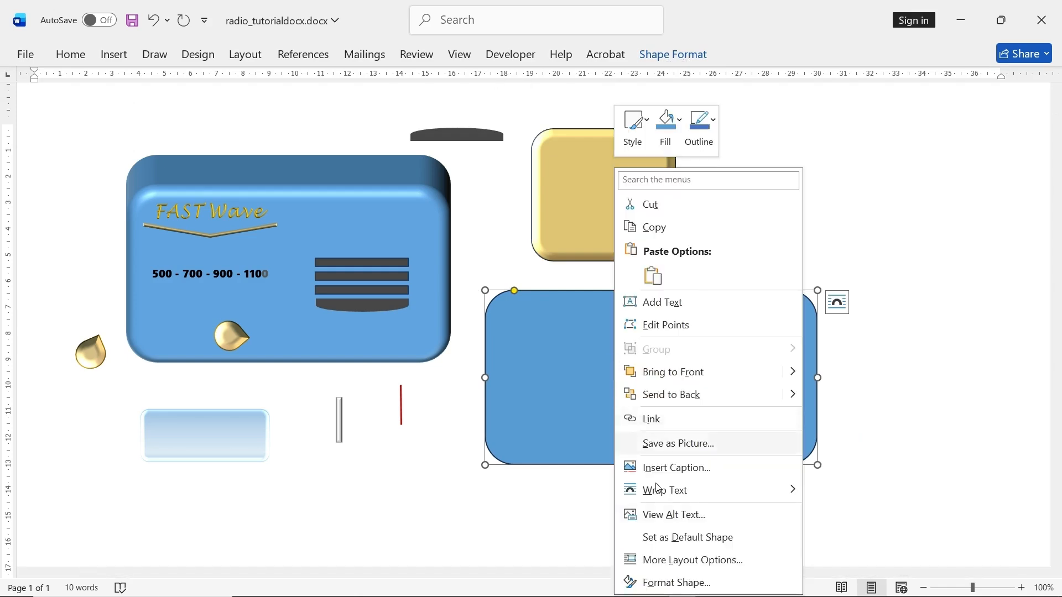
left_click(677, 583)
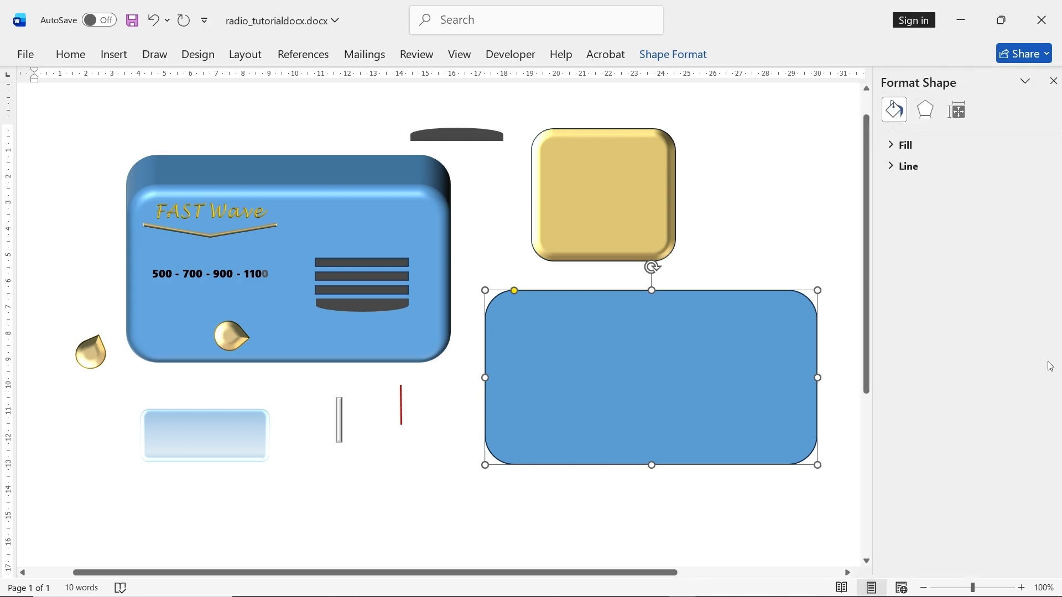
left_click(919, 110)
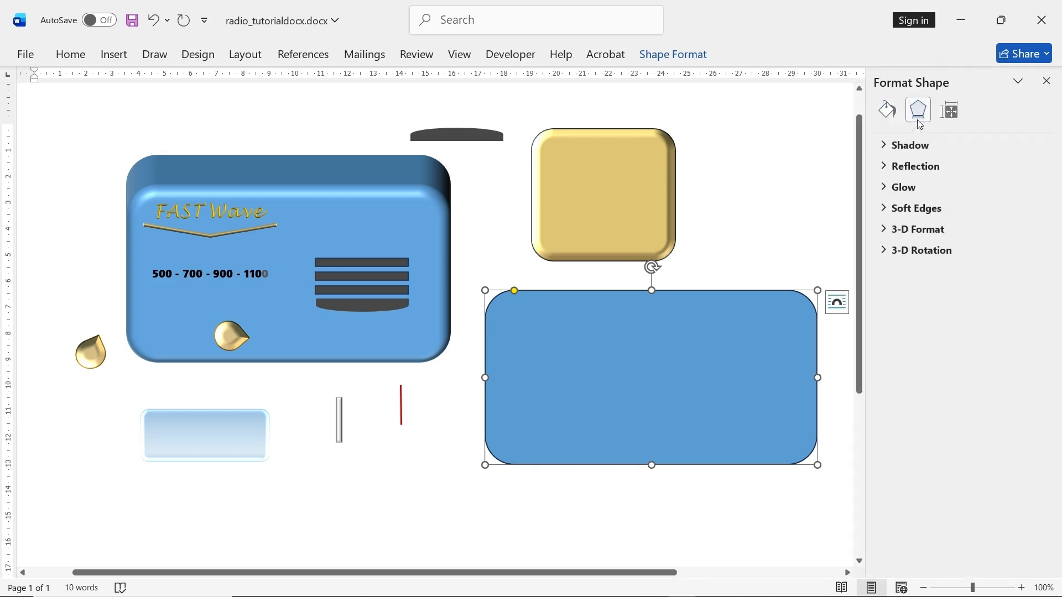
left_click(897, 228)
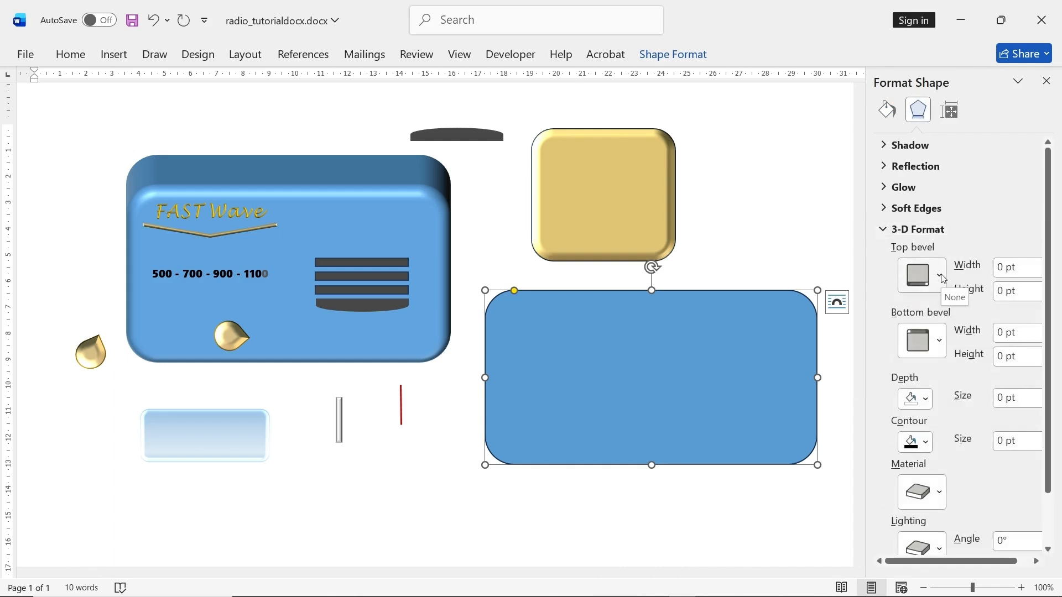
left_click(940, 275)
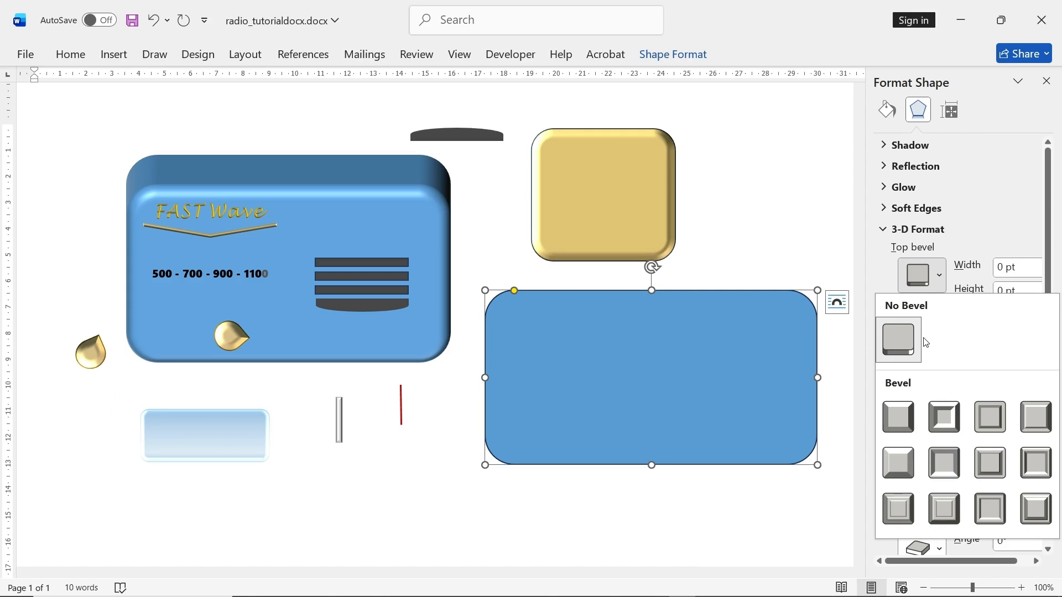
left_click(899, 419)
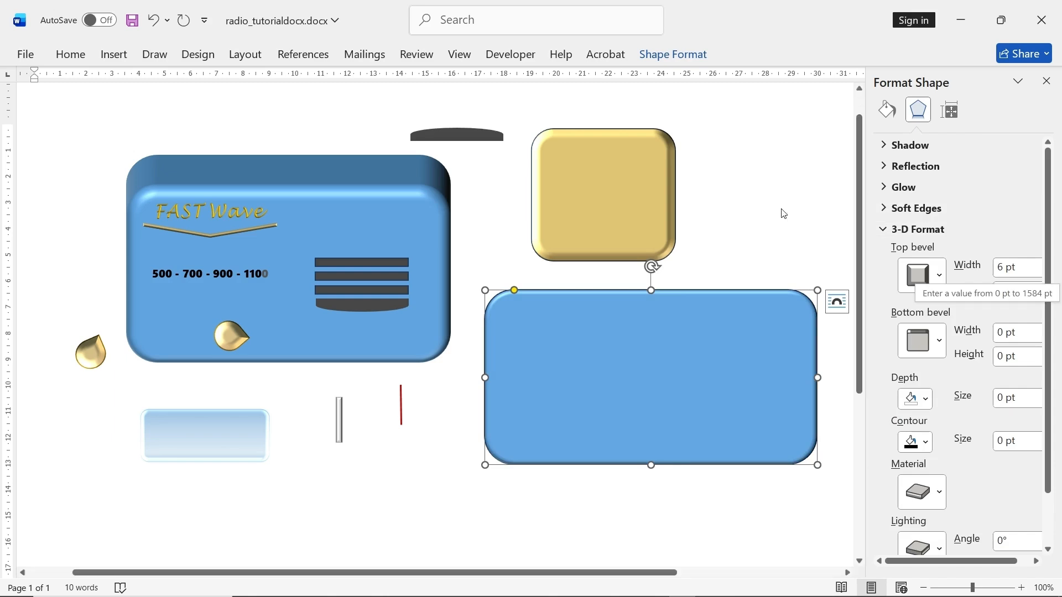
- Match the new rectangle to the original radio body with a 14.5 pt wide, 15 pt high top bevel and 91.5 pt depth
left_click(378, 222)
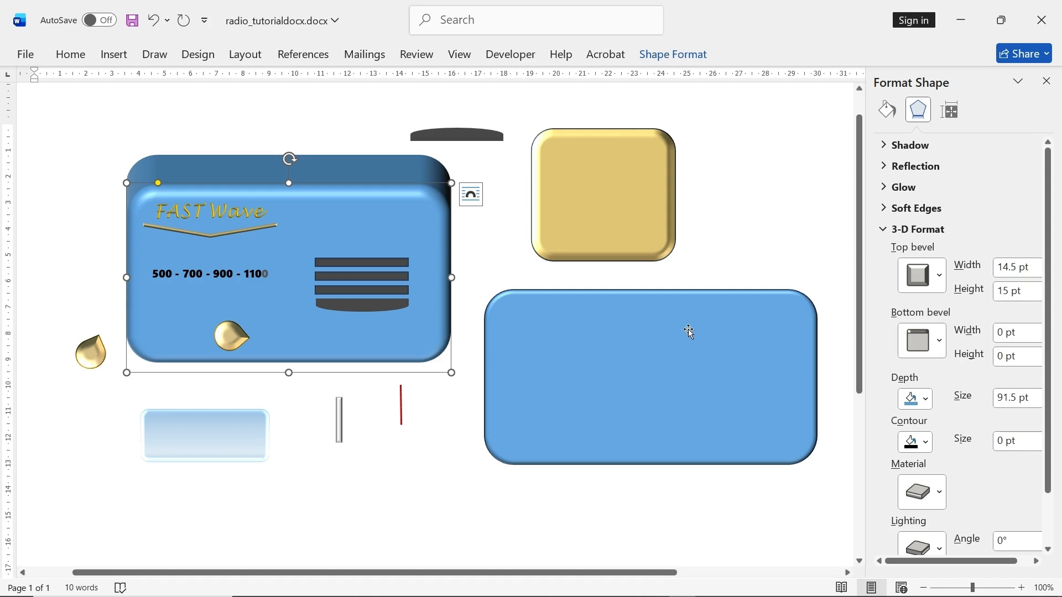
left_click(674, 330)
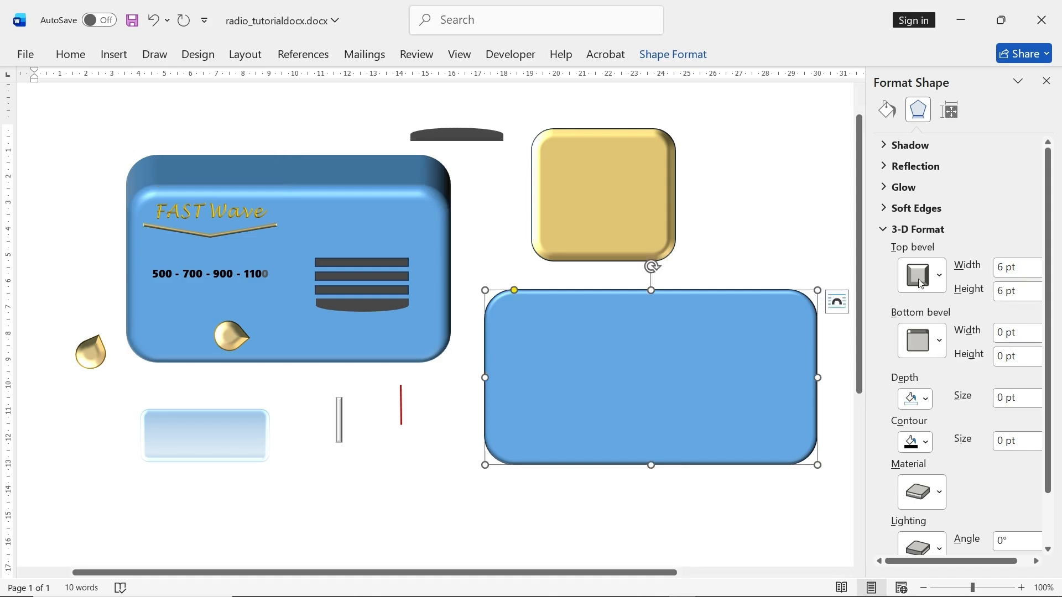
left_click(980, 275)
type("14")
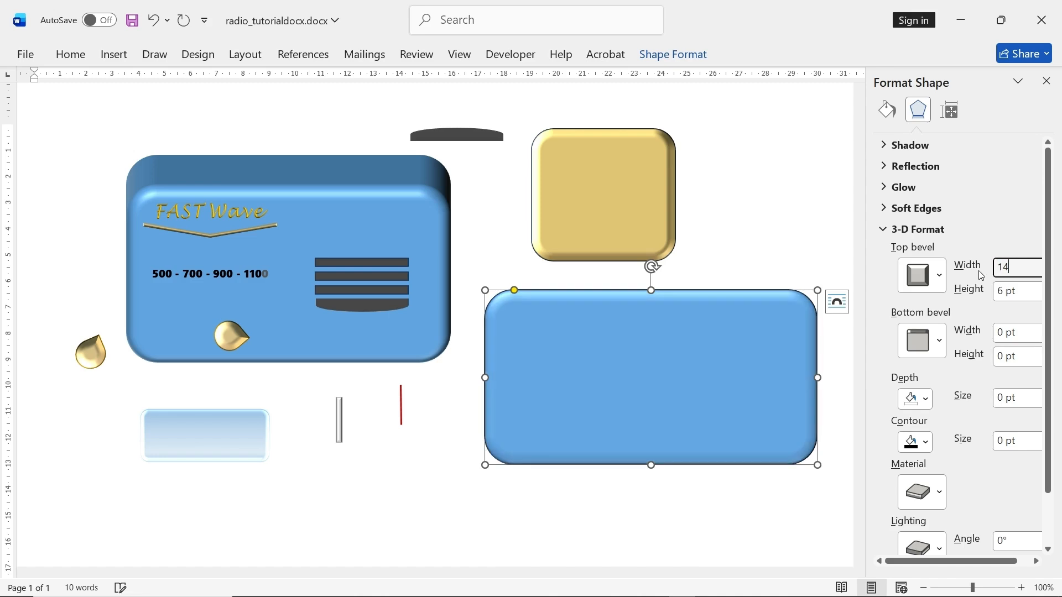
type(".5")
key("Tab")
type("15")
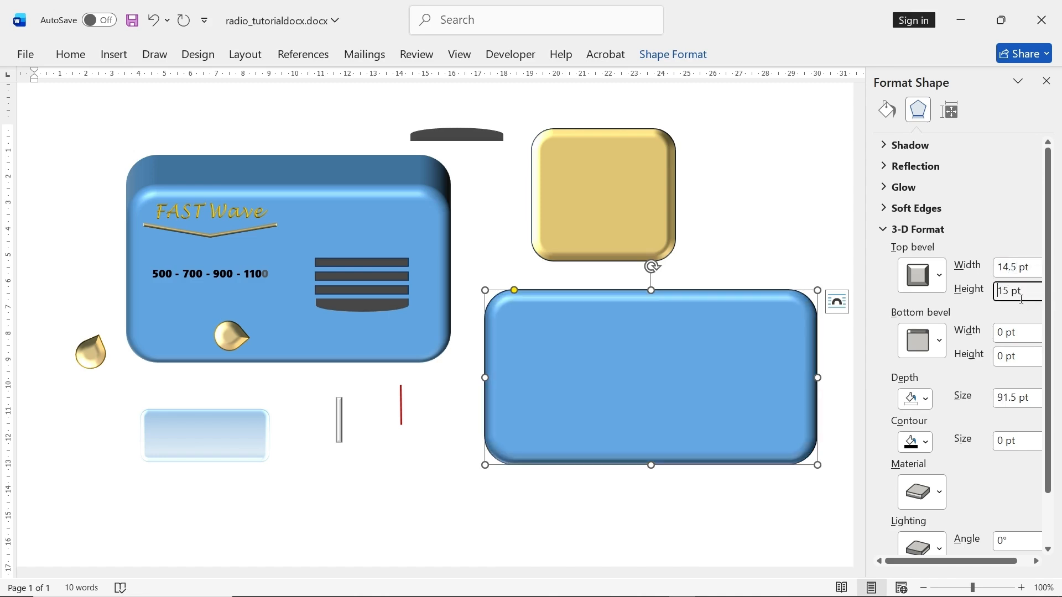
key("Return")
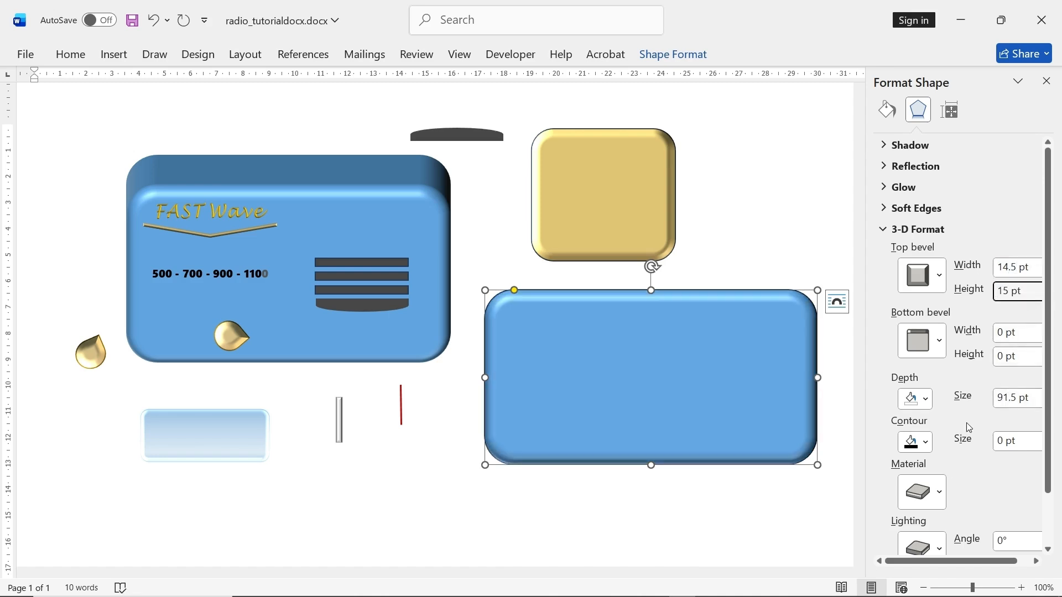
- Check the original radio body's 3-D rotation and set the new rectangle's Y rotation to 20°
left_click(409, 233)
scroll(1004, 464, "down", 2)
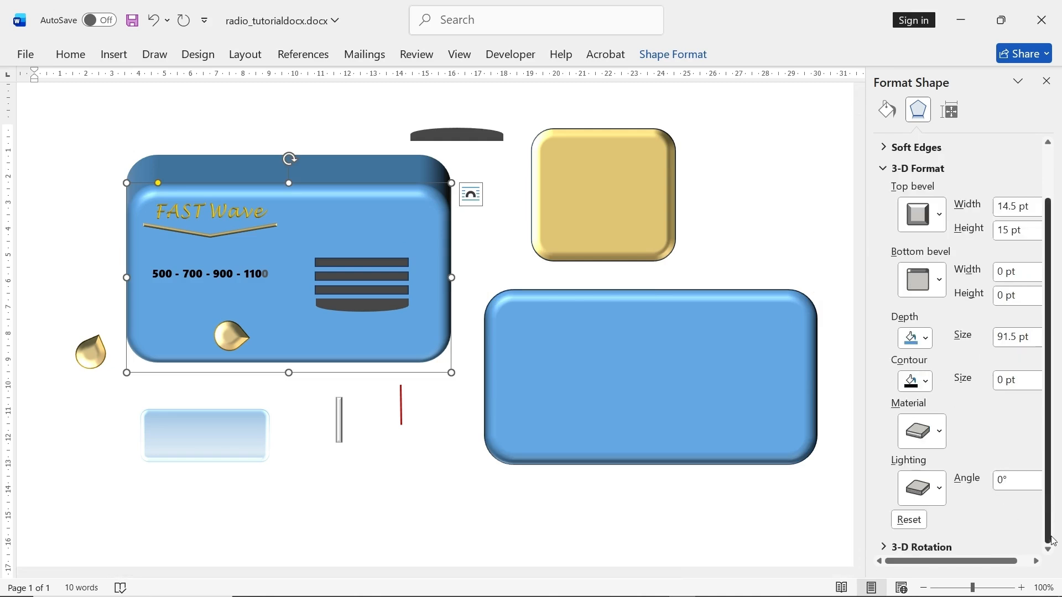
left_click(933, 547)
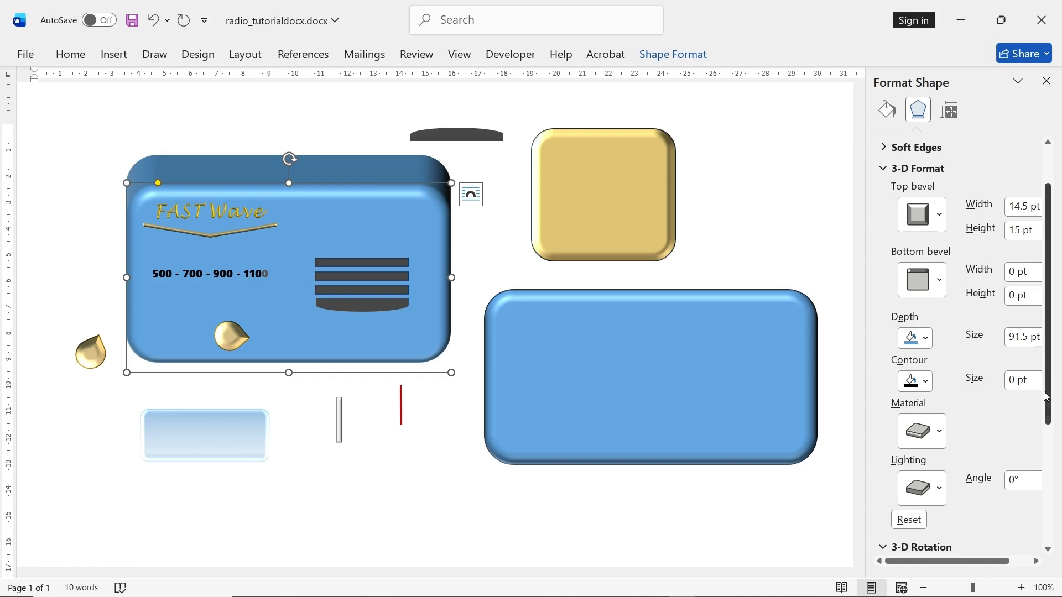
left_click_drag(1047, 397, 1042, 495)
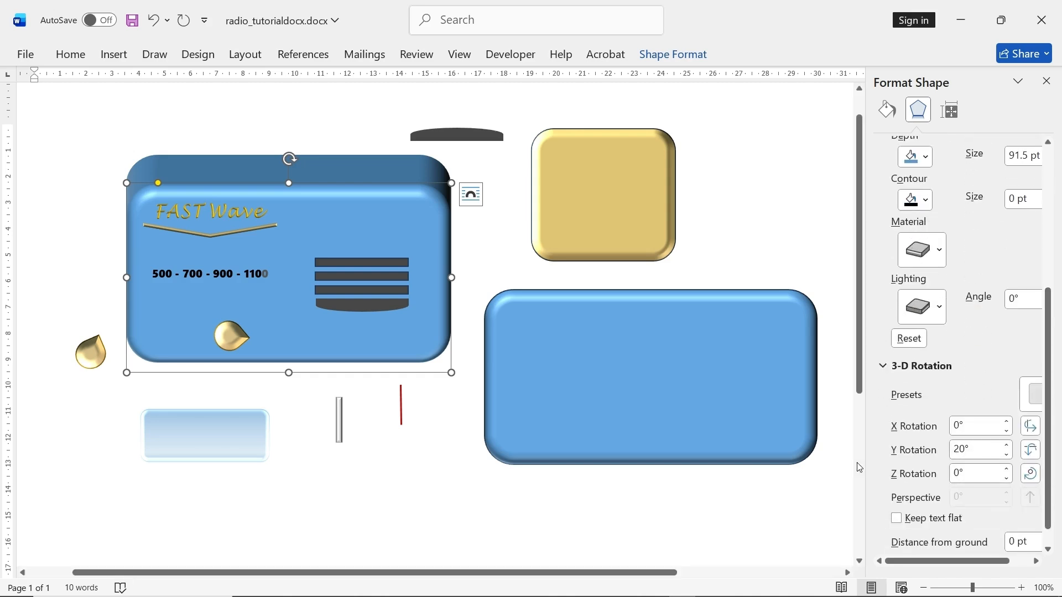
left_click(752, 396)
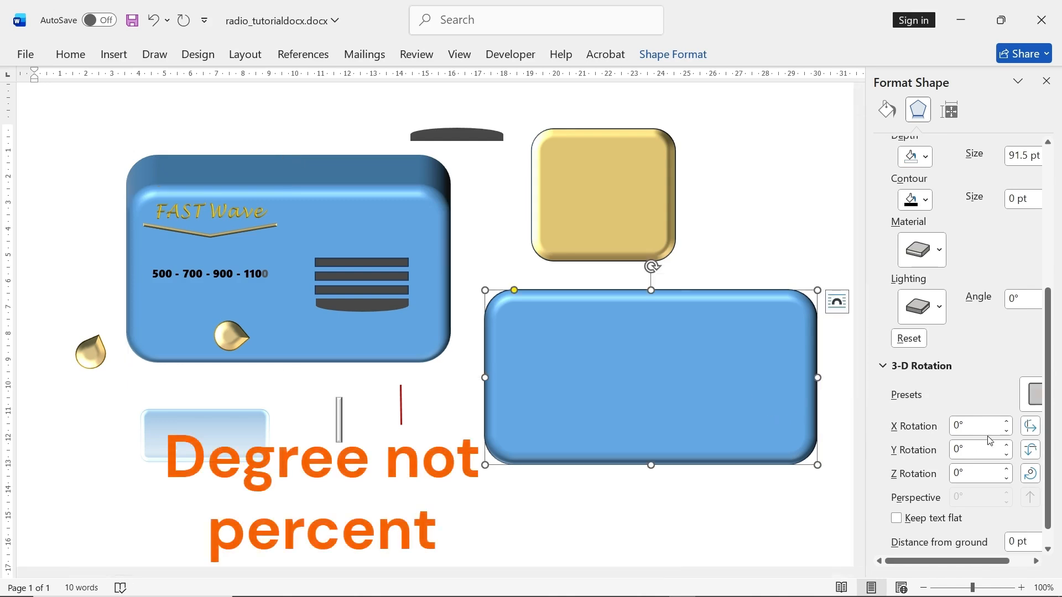
left_click(1006, 445)
left_click(1006, 445)
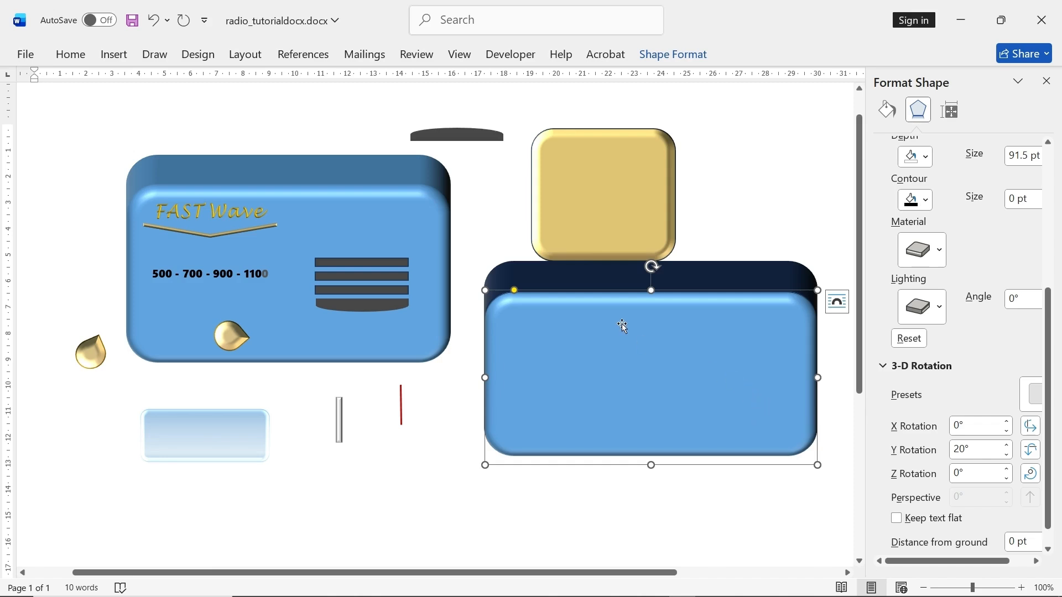
- Compare the material, lighting and depth settings of the original radio body with those of the new rectangle
left_click(345, 204)
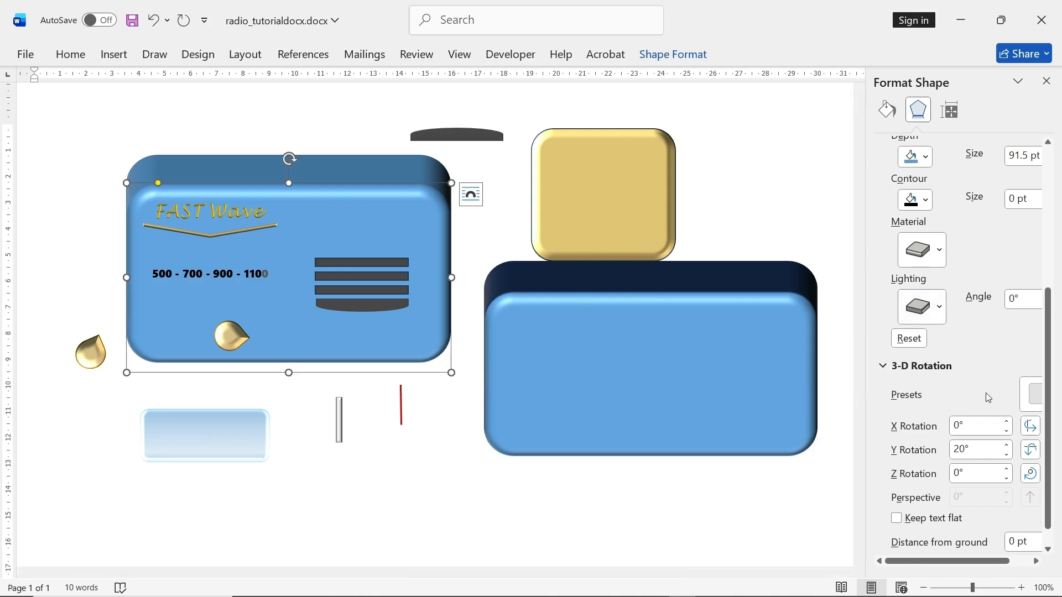
left_click(940, 306)
left_click(939, 304)
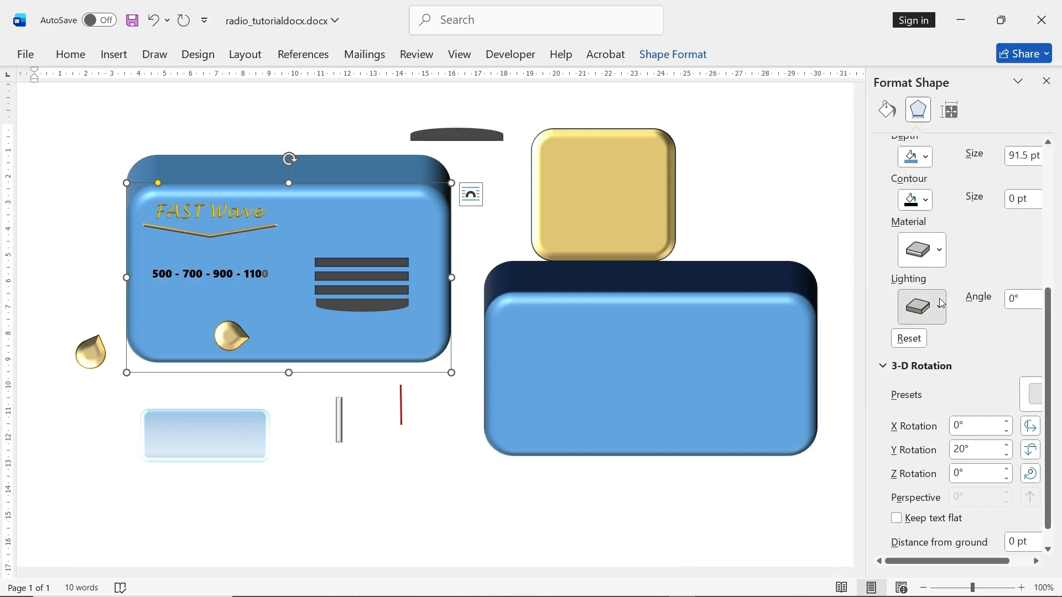
left_click(940, 252)
left_click(725, 343)
left_click(725, 344)
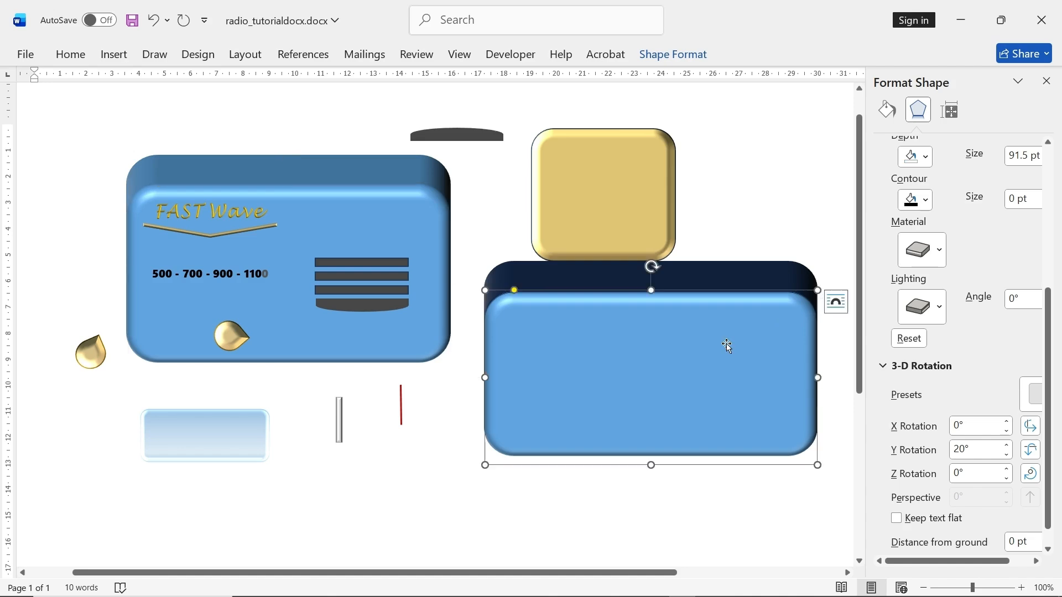
left_click(939, 307)
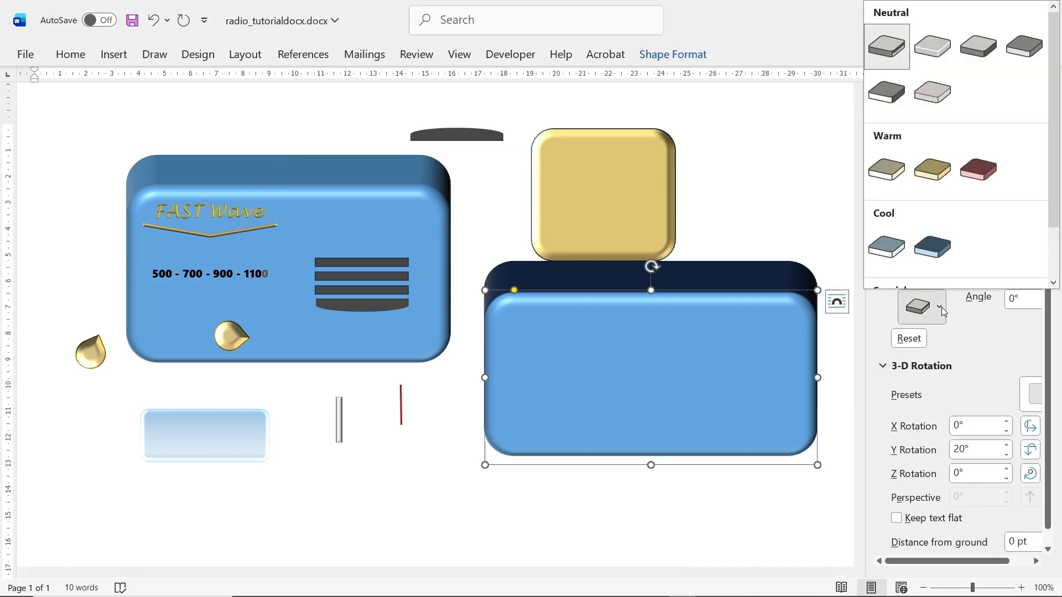
left_click(941, 307)
left_click(941, 251)
left_click(941, 251)
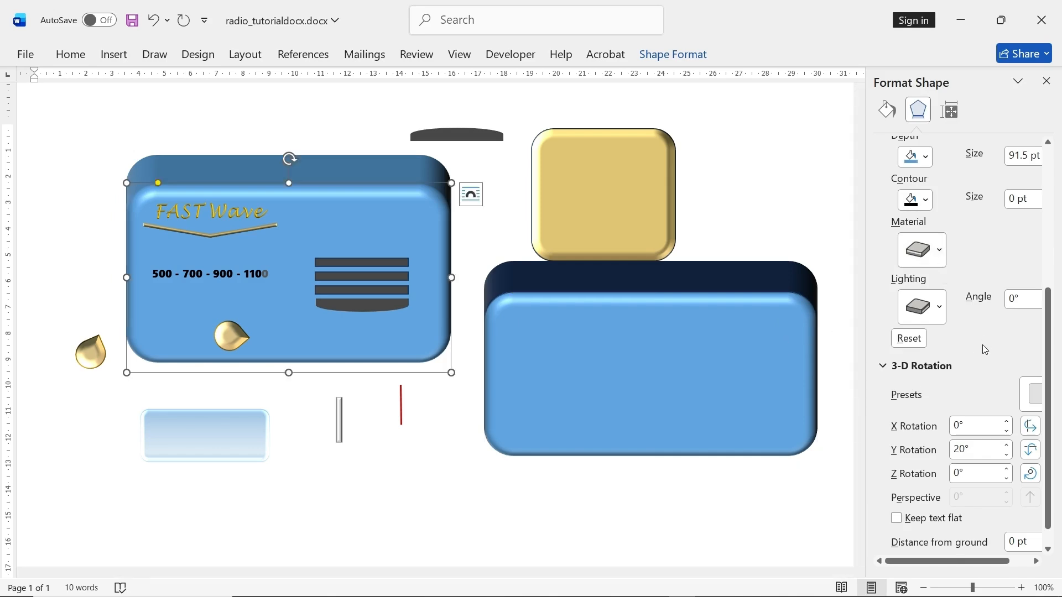
scroll(984, 350, "down", 1)
scroll(983, 351, "up", 5)
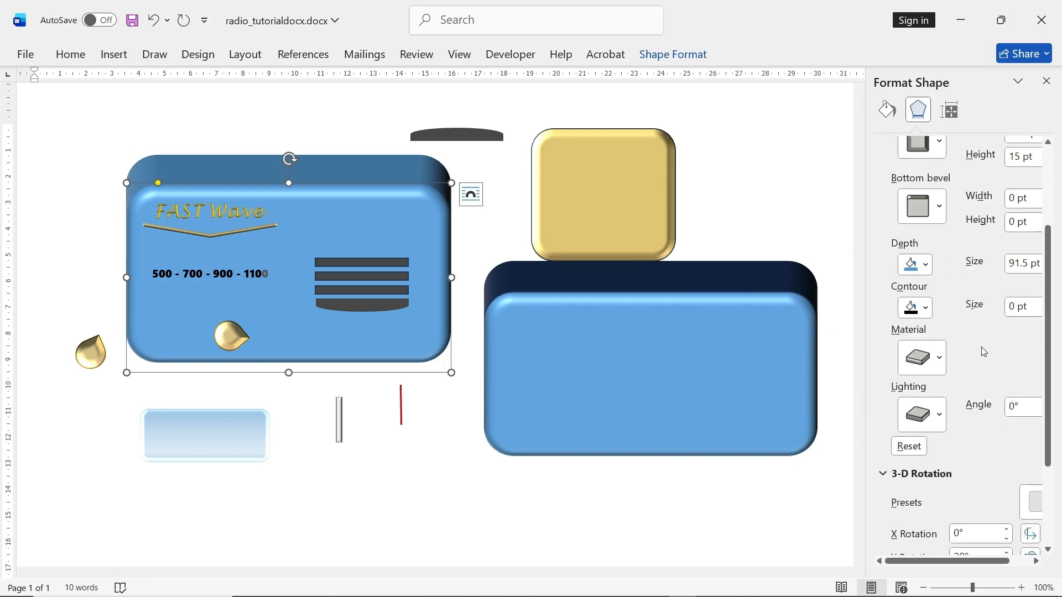
- Check the original radio body's depth colour and give the new rectangle's depth the same blue
left_click(926, 265)
left_click(928, 271)
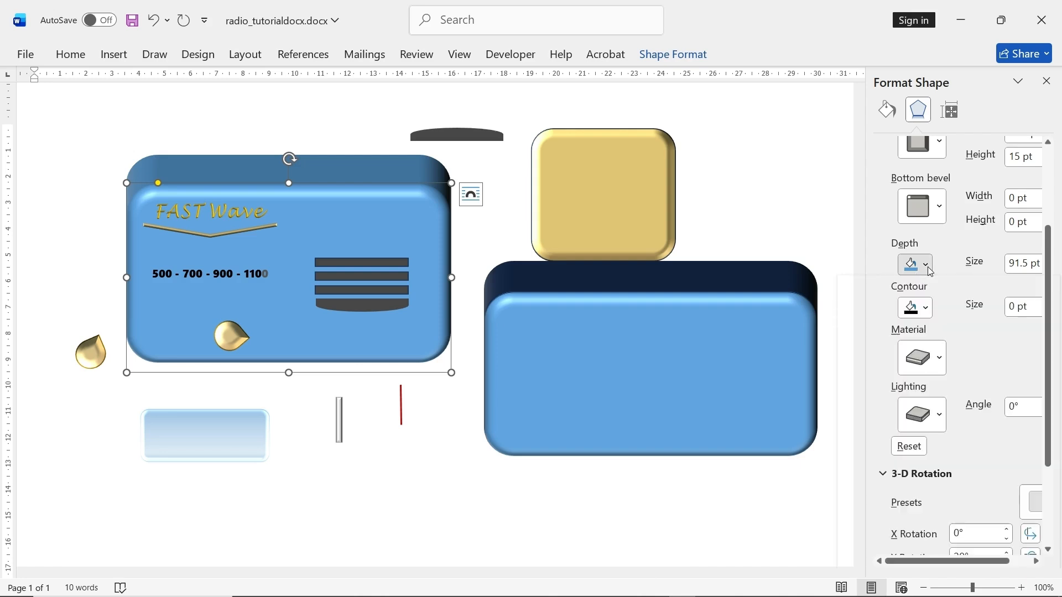
left_click(666, 335)
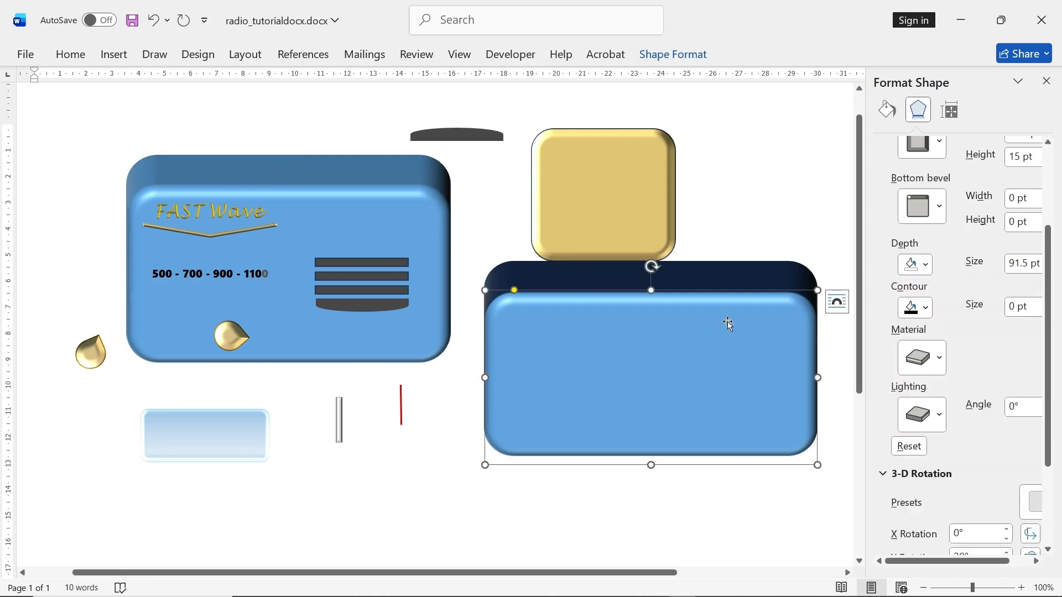
left_click(926, 266)
left_click(1023, 343)
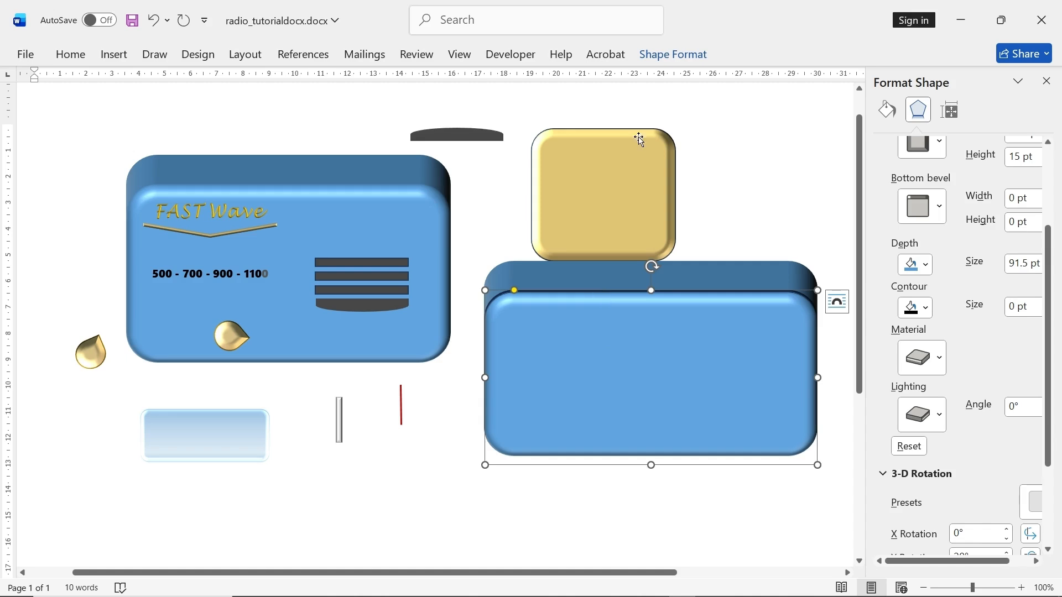
- Remove the new rectangle's outline and move the rectangle slightly down, clear of the gold square
left_click(673, 54)
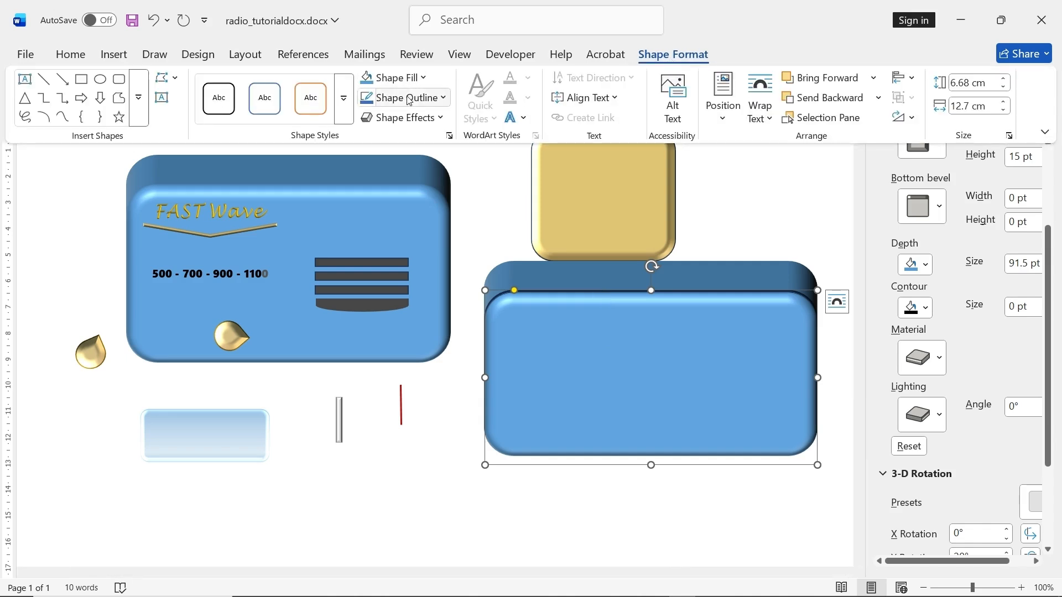
left_click(409, 99)
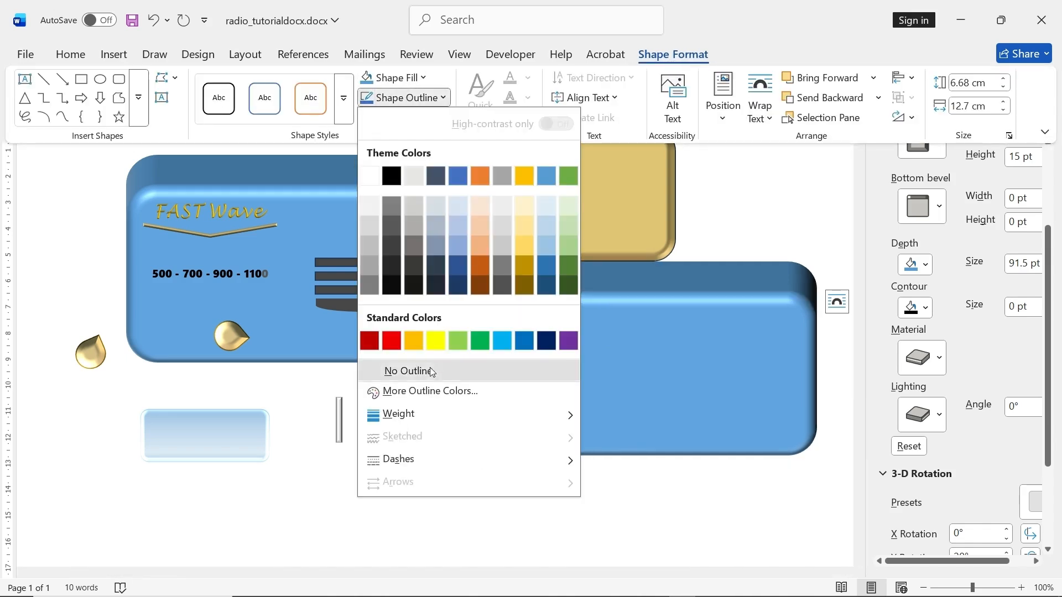
left_click(396, 370)
left_click(668, 344)
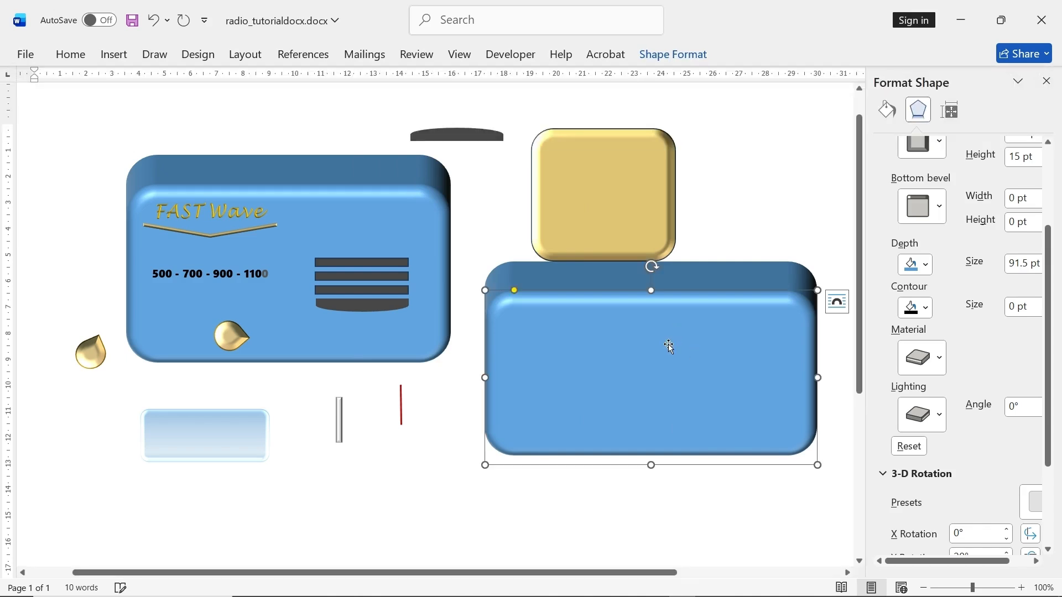
left_click_drag(668, 344, 660, 389)
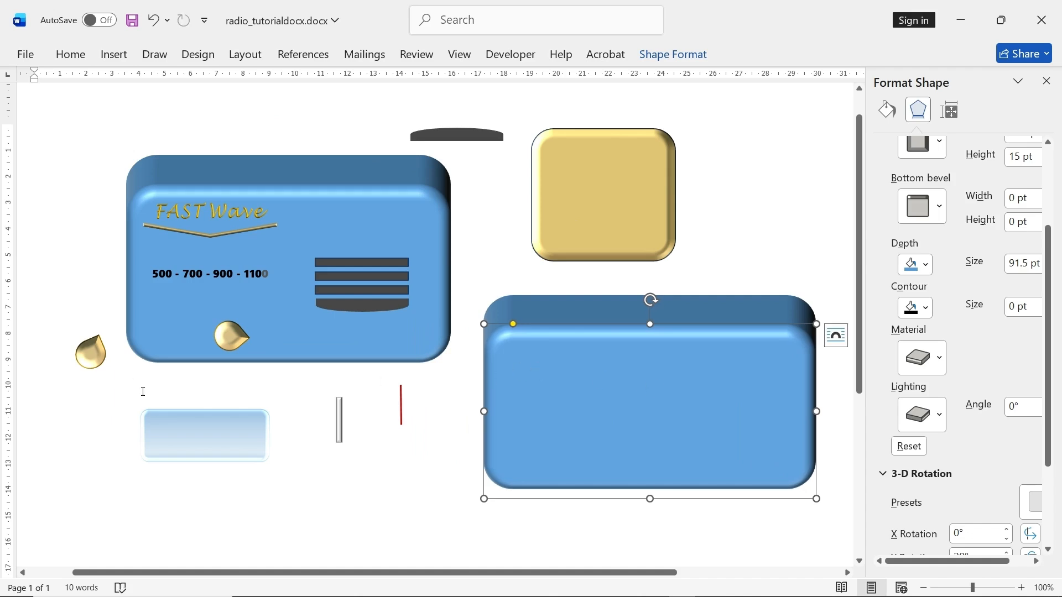
- Insert a small teardrop shape, about the size of the gold knobs, below the red line
left_click(99, 356)
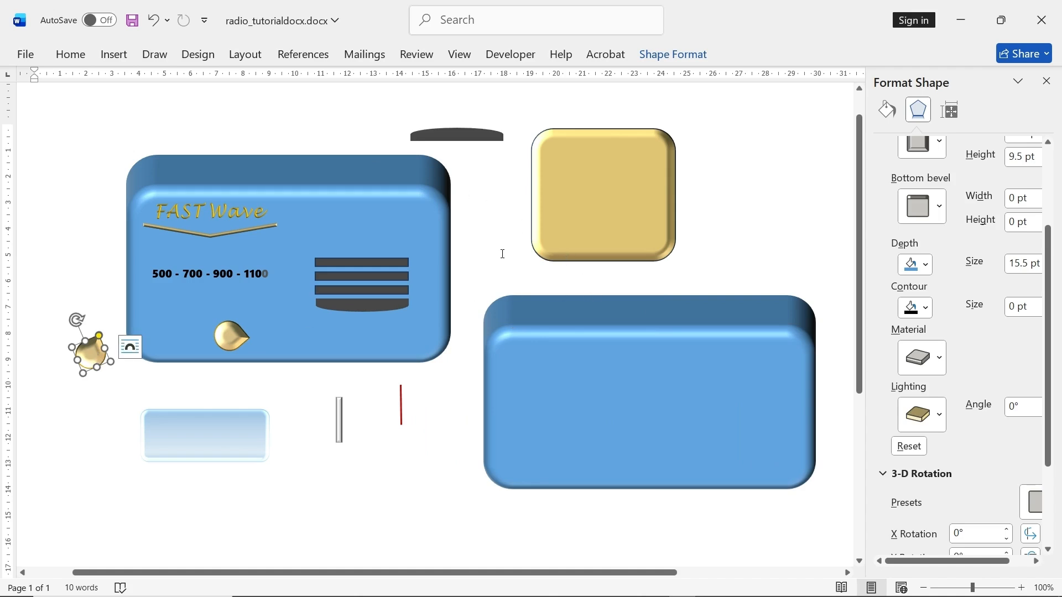
left_click(445, 436)
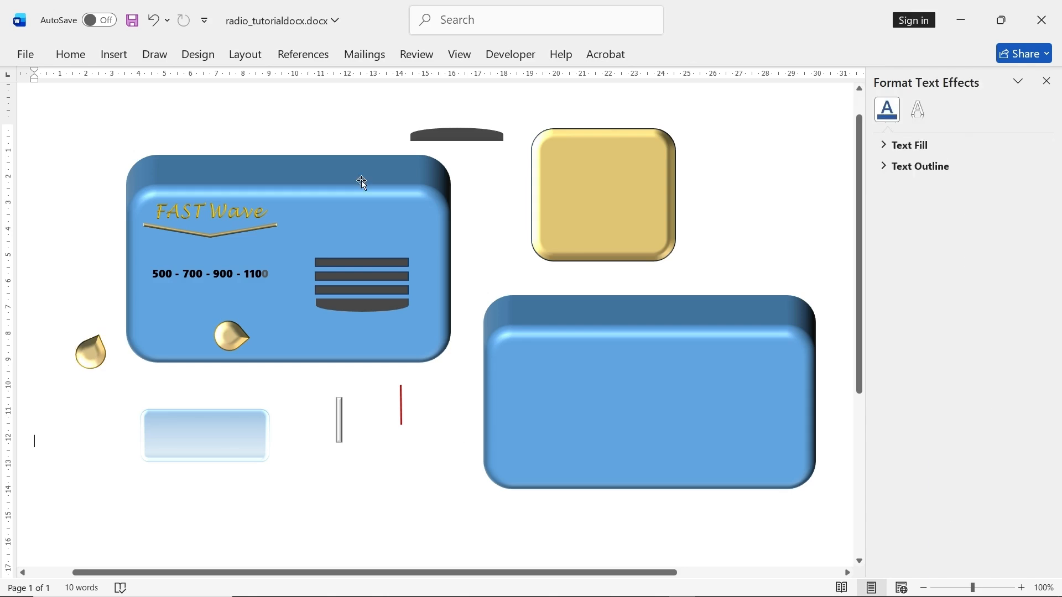
left_click(124, 54)
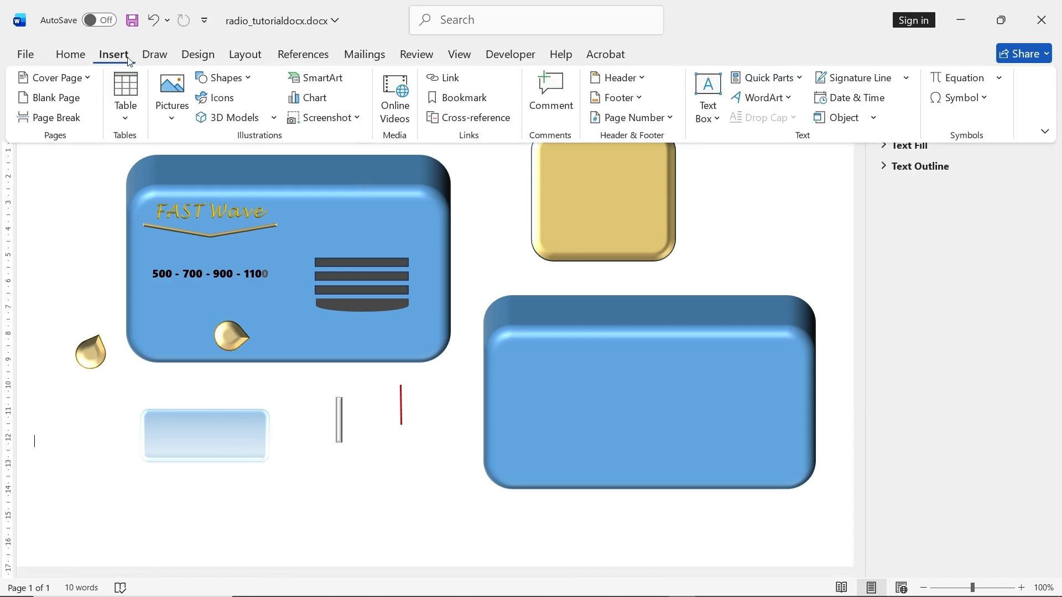
left_click(233, 82)
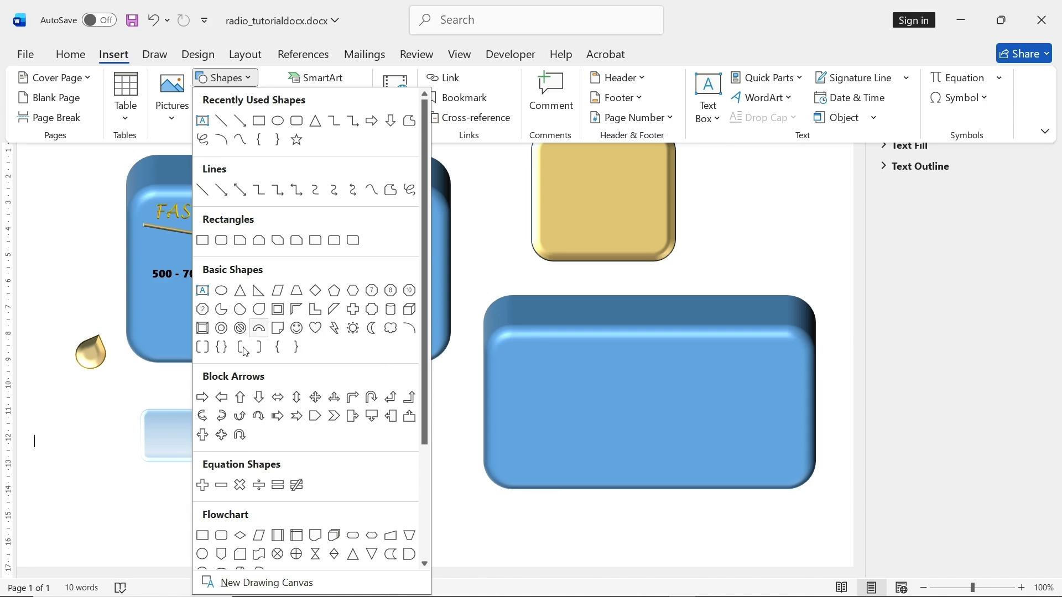
left_click(254, 313)
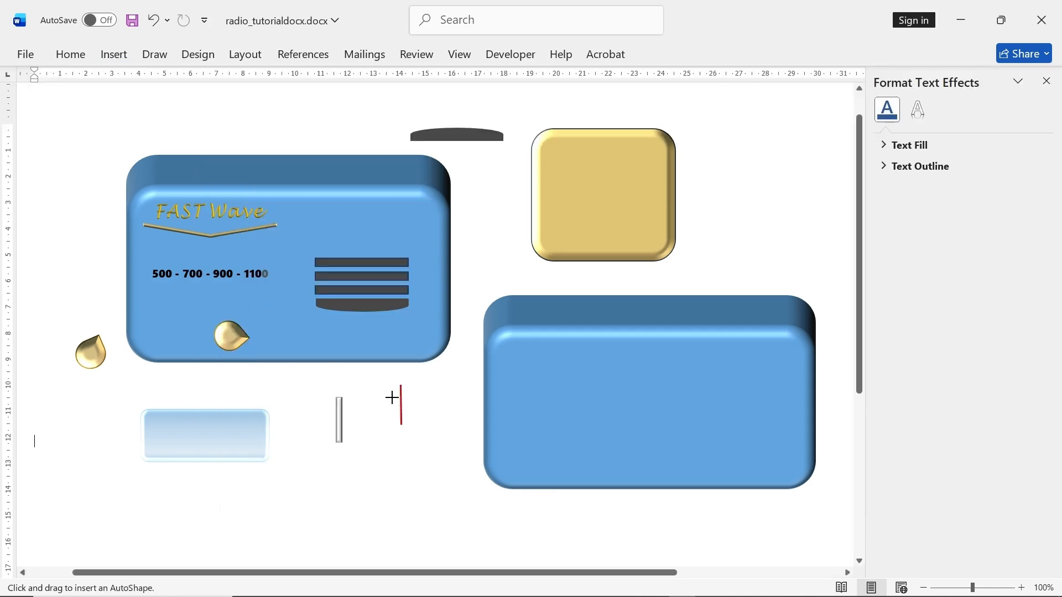
mouse_move(540, 384)
left_mouse_down()
mouse_move(566, 427)
mouse_move(570, 407)
mouse_move(420, 484)
left_mouse_up()
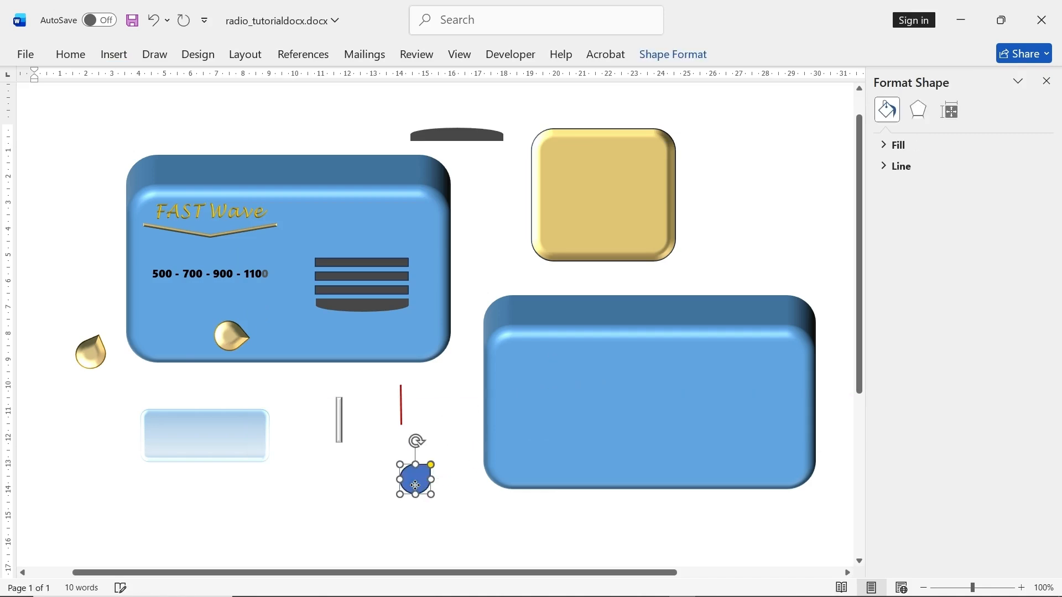
- Check the gold knob's bevel settings and give the new teardrop an 18.5 pt wide, 9.5 pt high top bevel
left_click(232, 338)
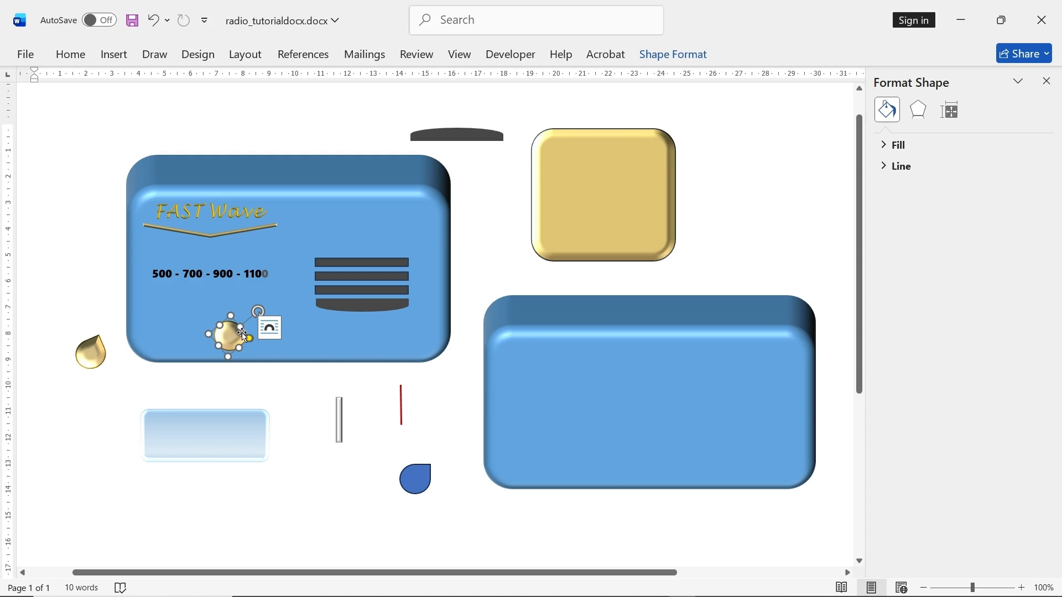
left_click(919, 106)
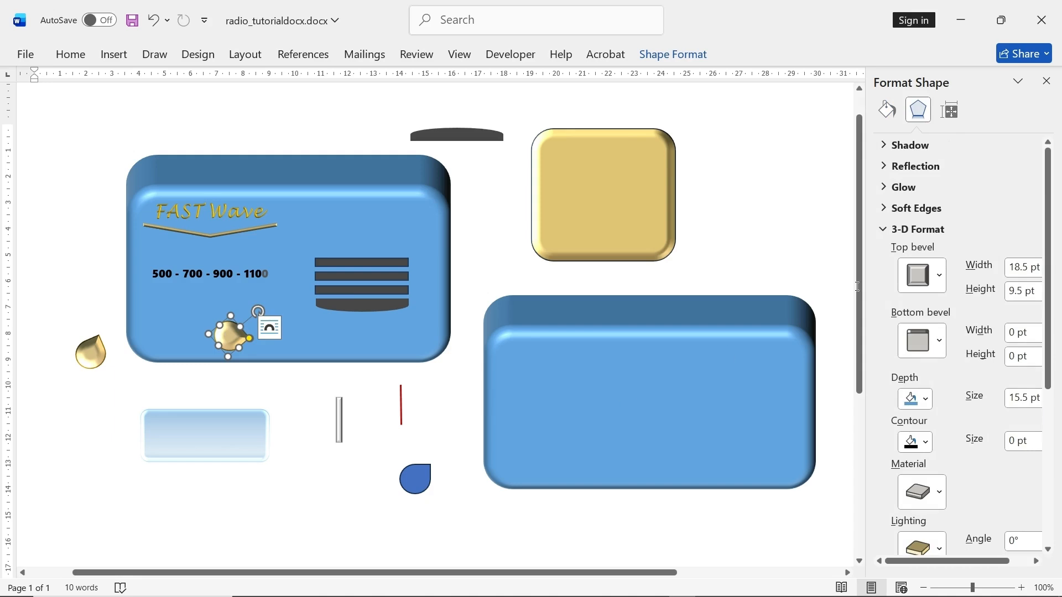
left_click(919, 279)
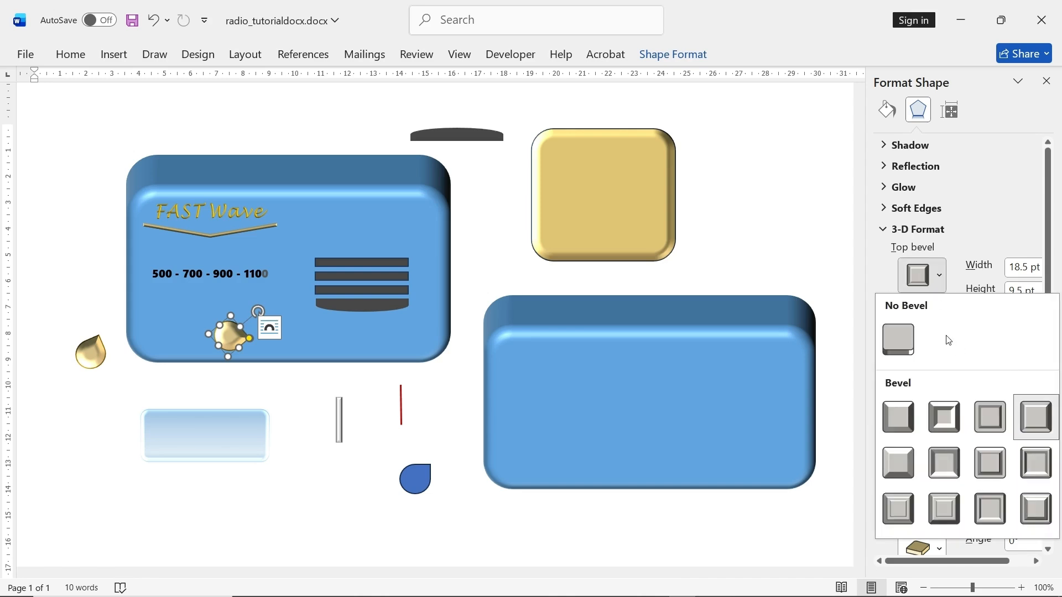
left_click(957, 232)
left_click(958, 231)
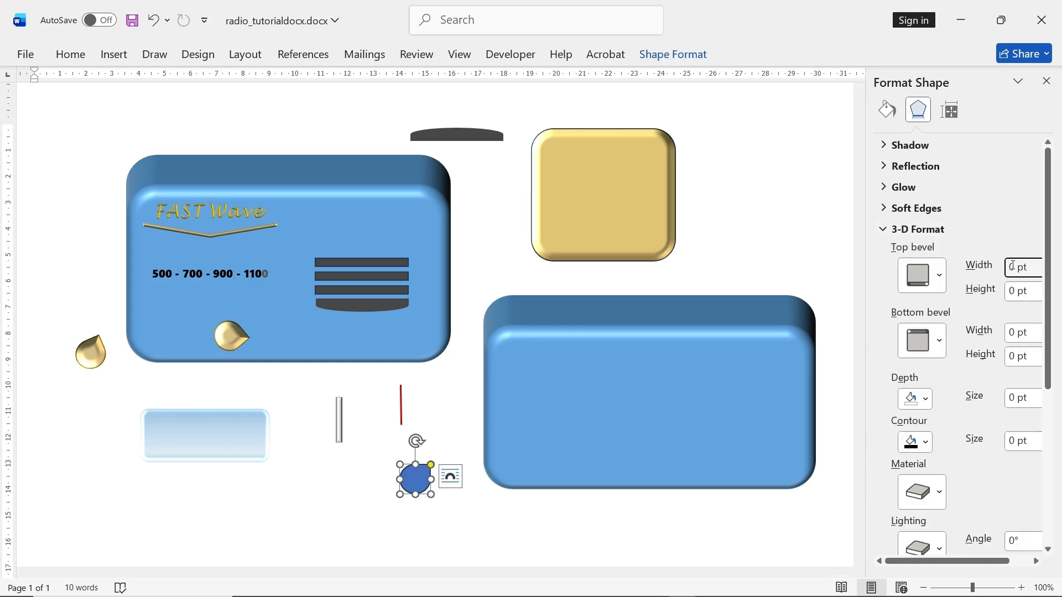
left_click(1014, 270)
type("18.5")
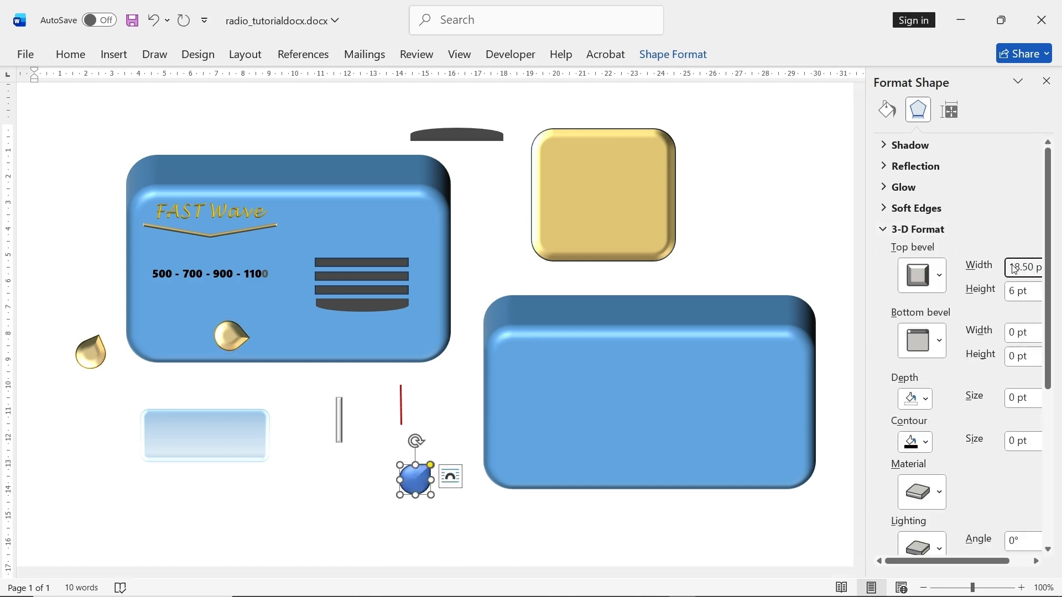
key("Tab")
type("9.5")
key("Tab")
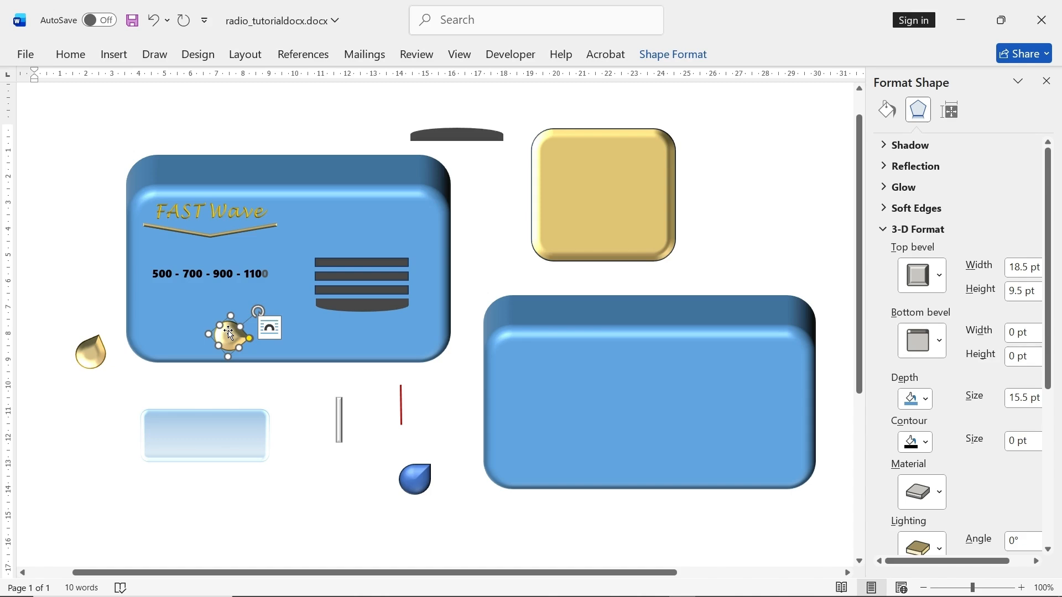
- Set the new teardrop's 3-D depth to 15.5 pt
left_click(415, 480)
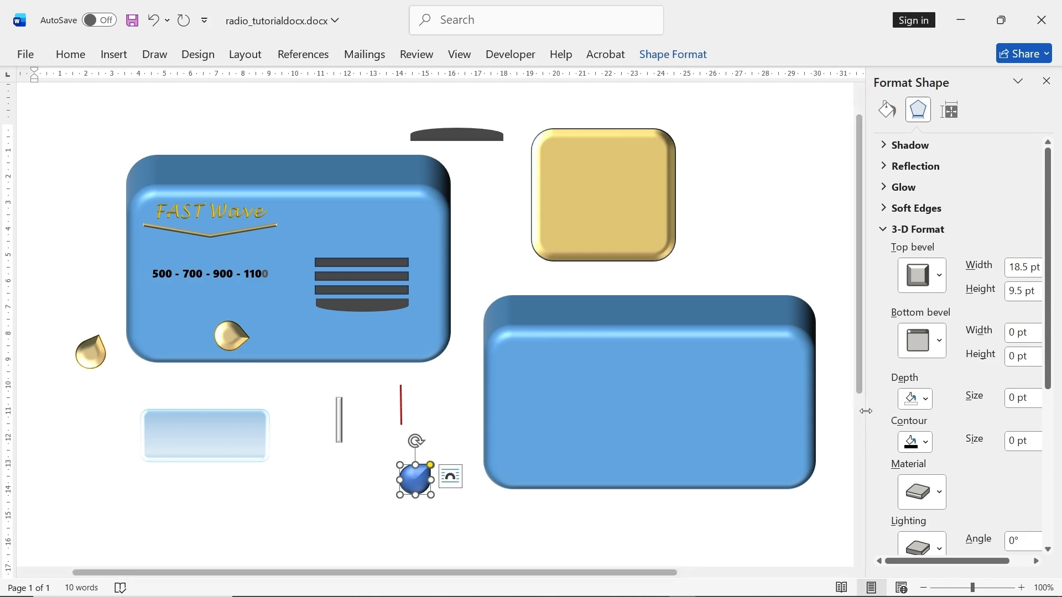
left_click_drag(865, 412, 839, 422)
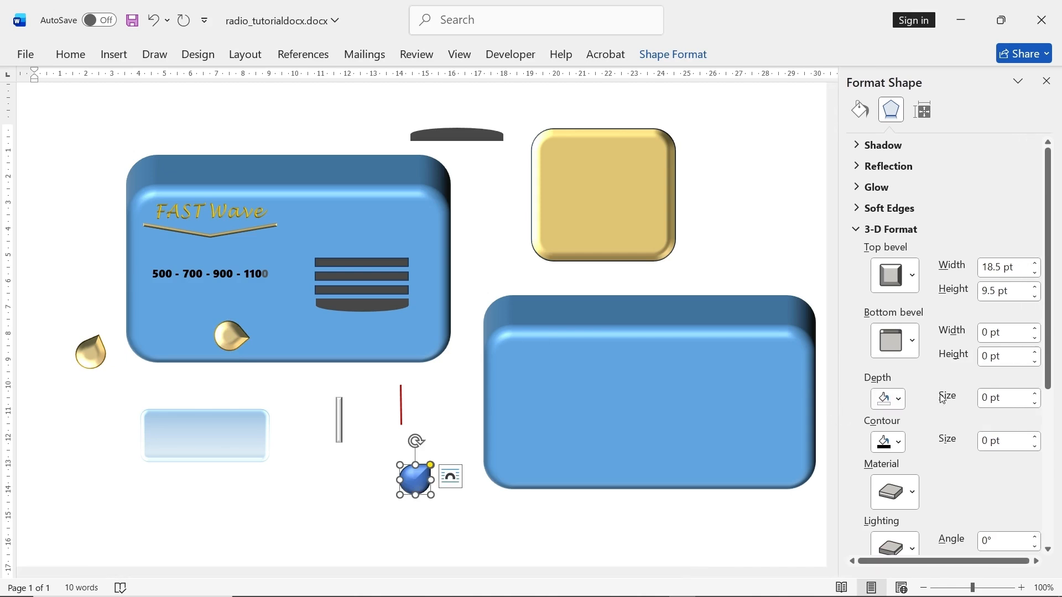
left_click_drag(1007, 403, 978, 411)
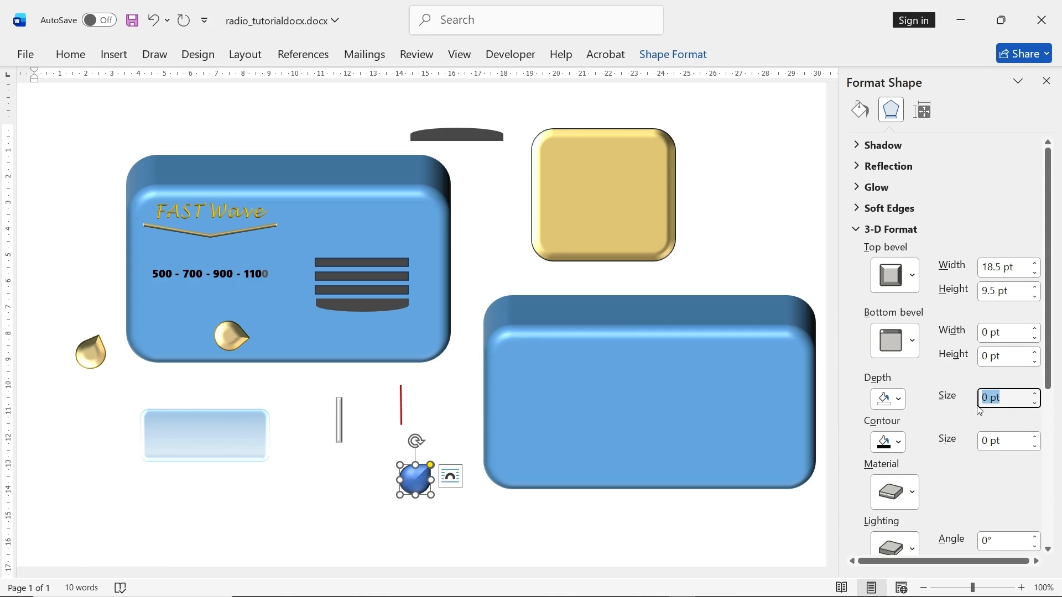
type("15.5")
- Check the gold knob's depth colour and give the new teardrop's depth the same blue
left_click(238, 338)
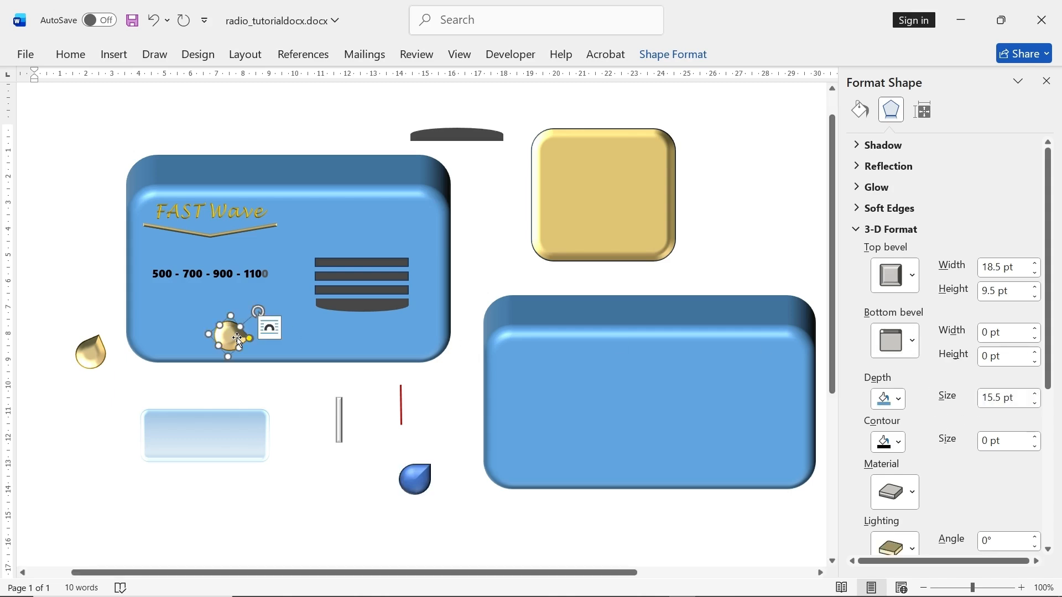
left_click(899, 401)
left_click(772, 418)
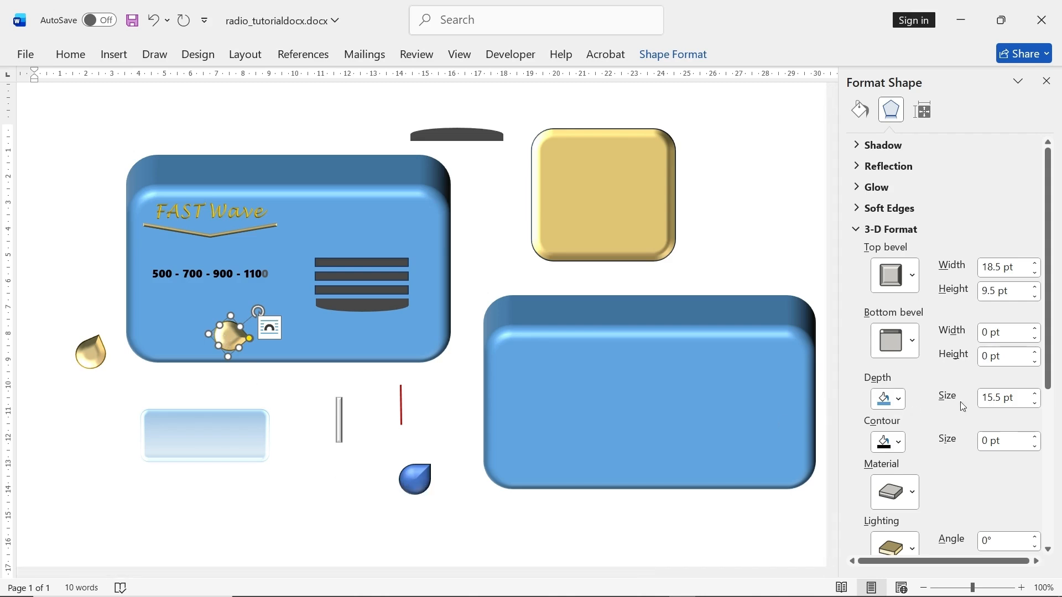
scroll(918, 402, "down", 3)
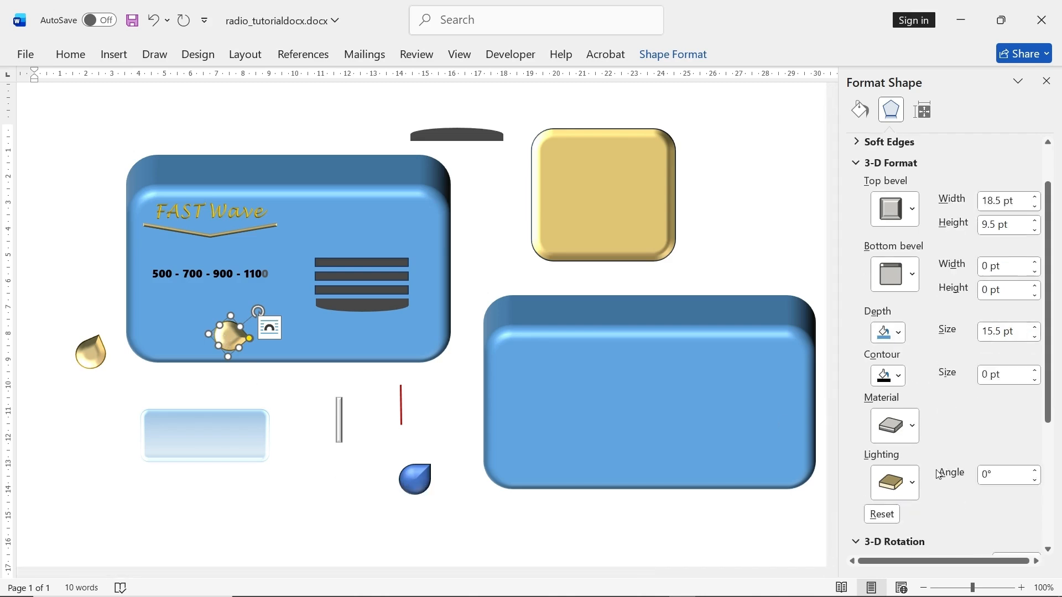
left_click(419, 476)
left_click(899, 301)
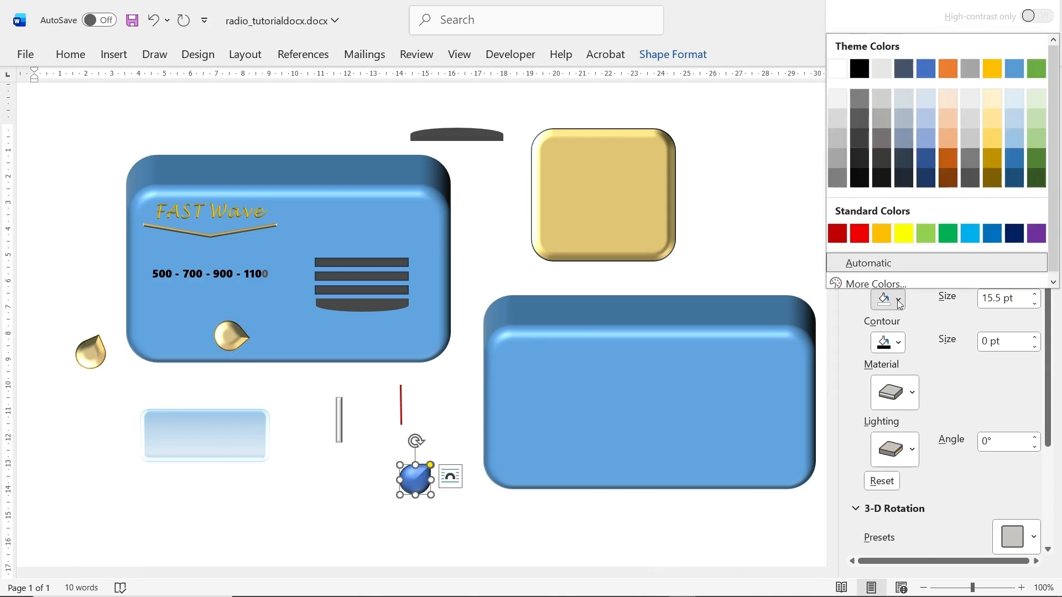
left_click(1017, 89)
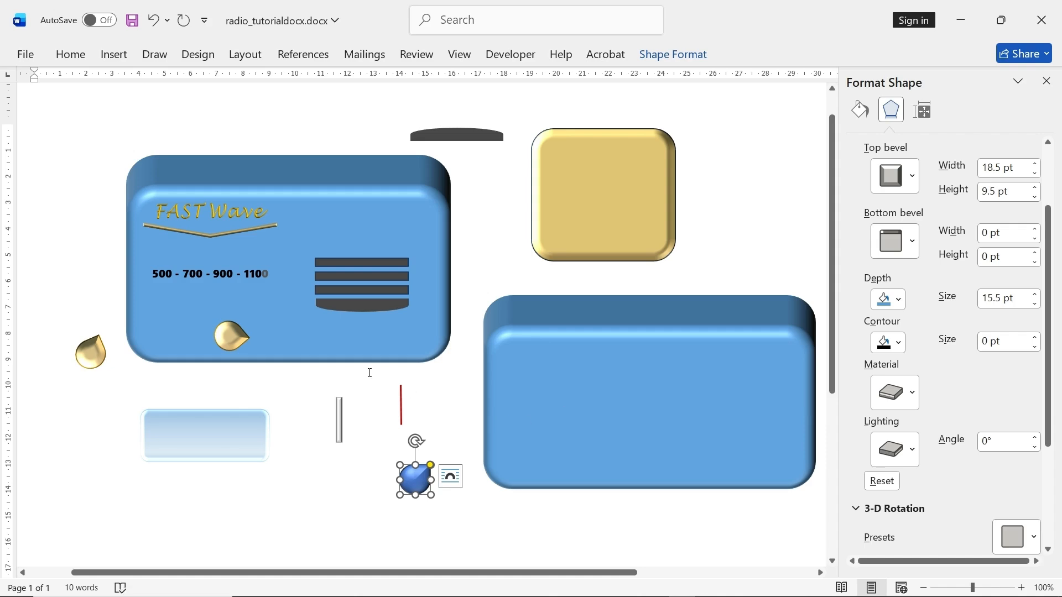
- Match the new teardrop to the gold knob with the same lighting preset and the fourth first-row bevel style as top bevel
left_click(227, 343)
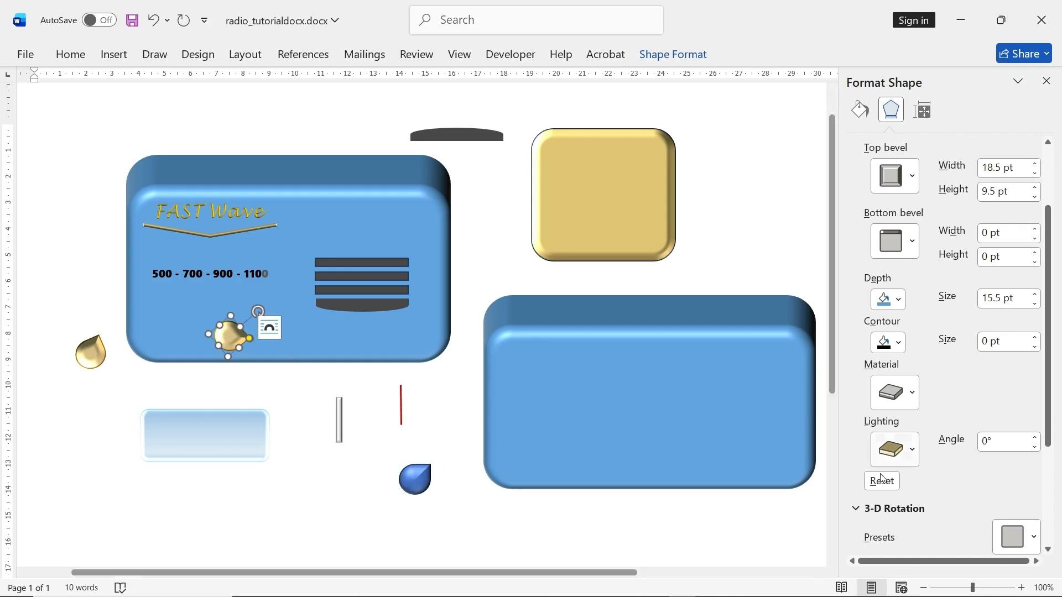
left_click(911, 455)
left_click(911, 456)
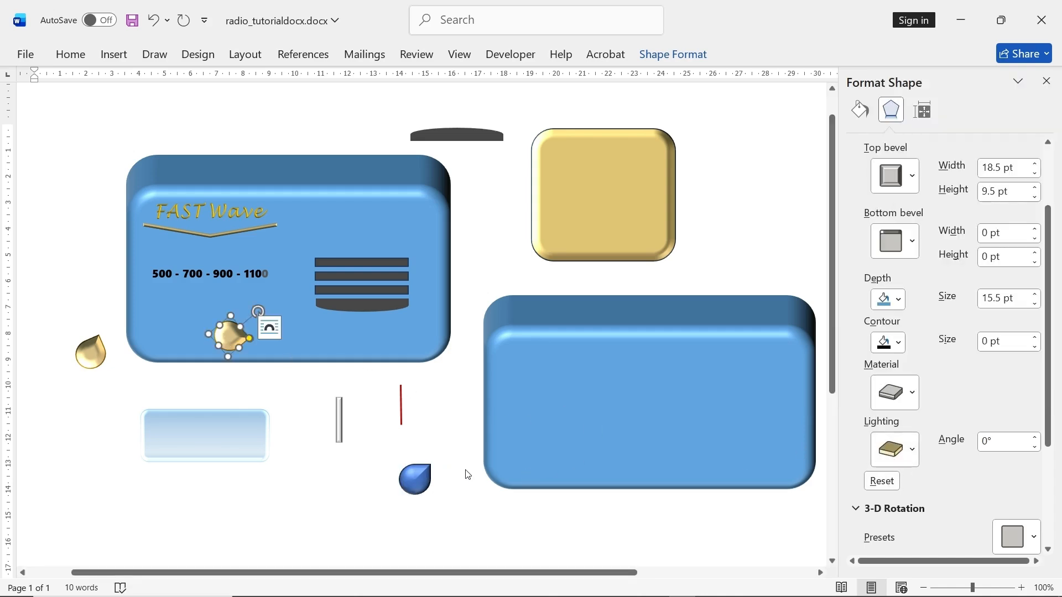
left_click(419, 478)
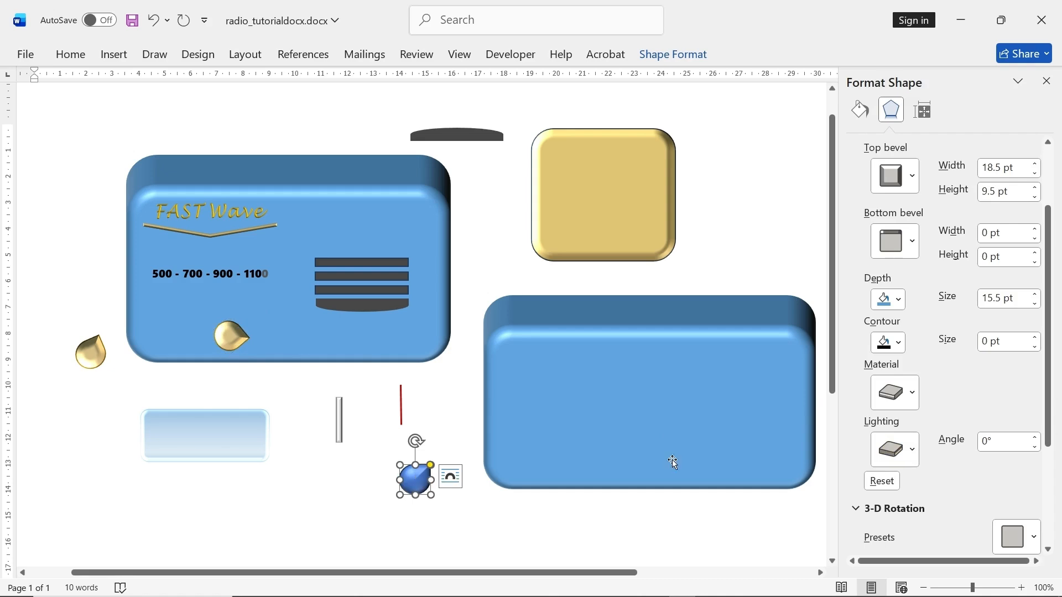
left_click(895, 451)
left_click(940, 248)
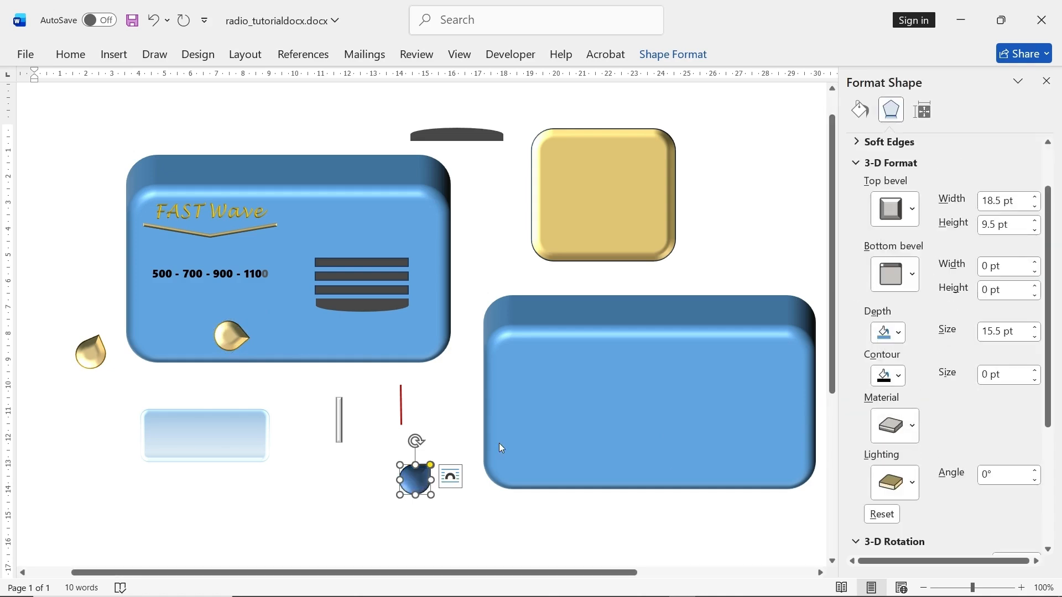
left_click(912, 208)
left_click(1020, 350)
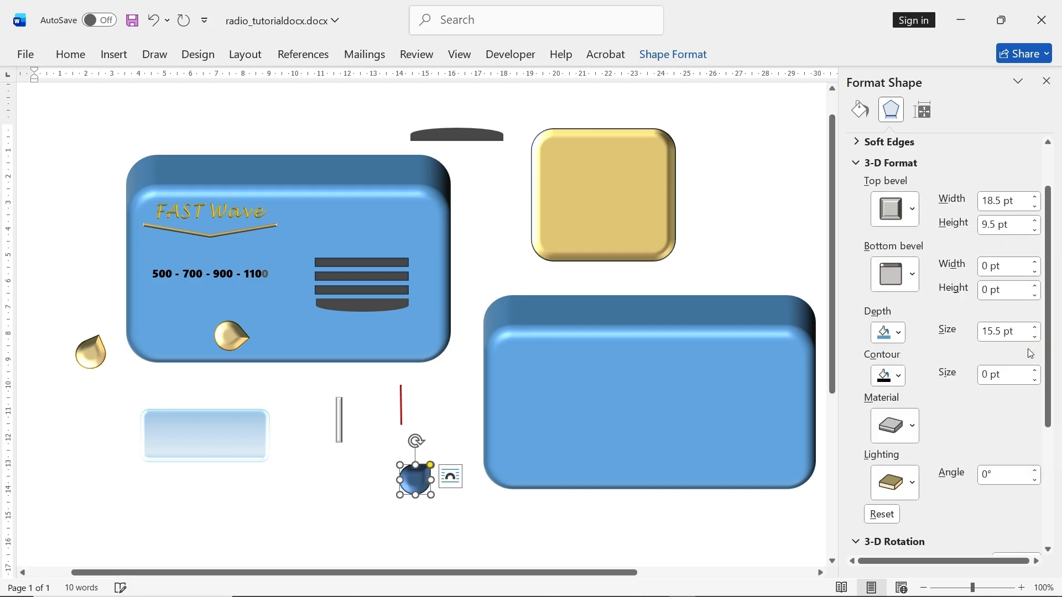
- Check the gold knob's fill colour and fill the new teardrop with the same lightest gold theme tint
scroll(924, 207, "up", 2)
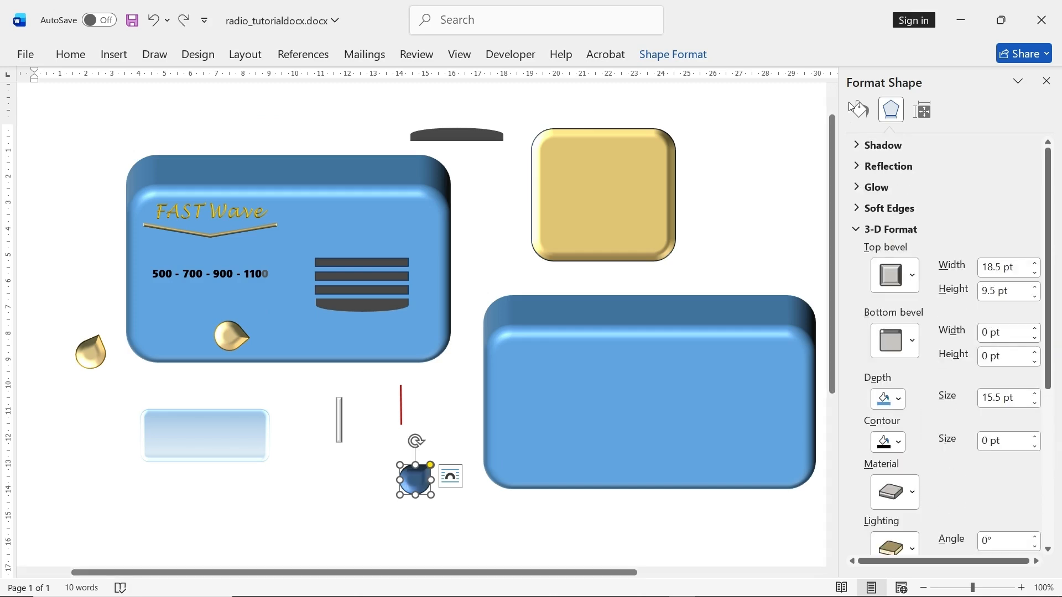
left_click(860, 110)
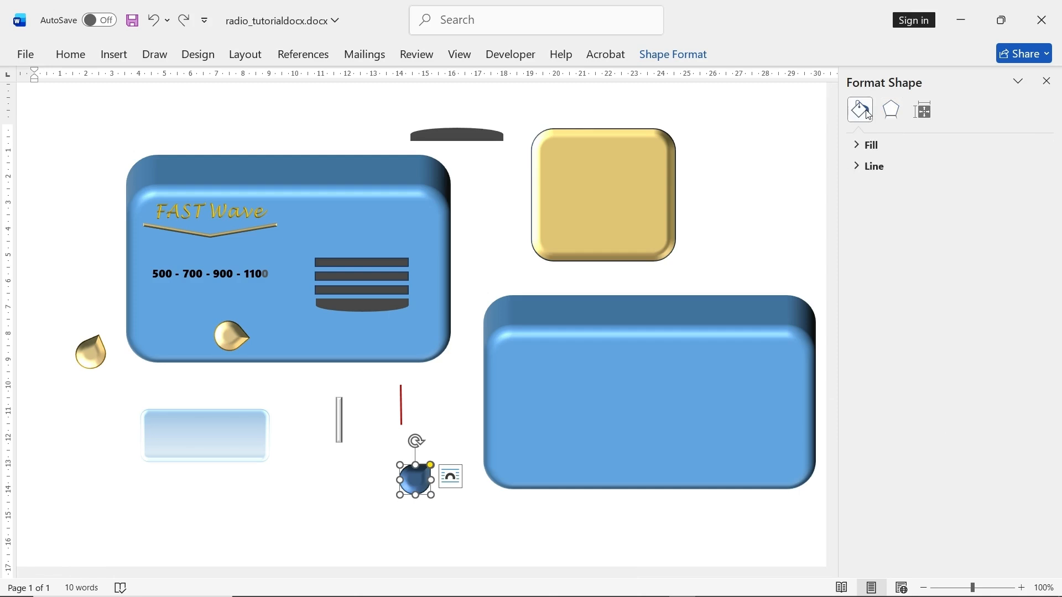
left_click(860, 147)
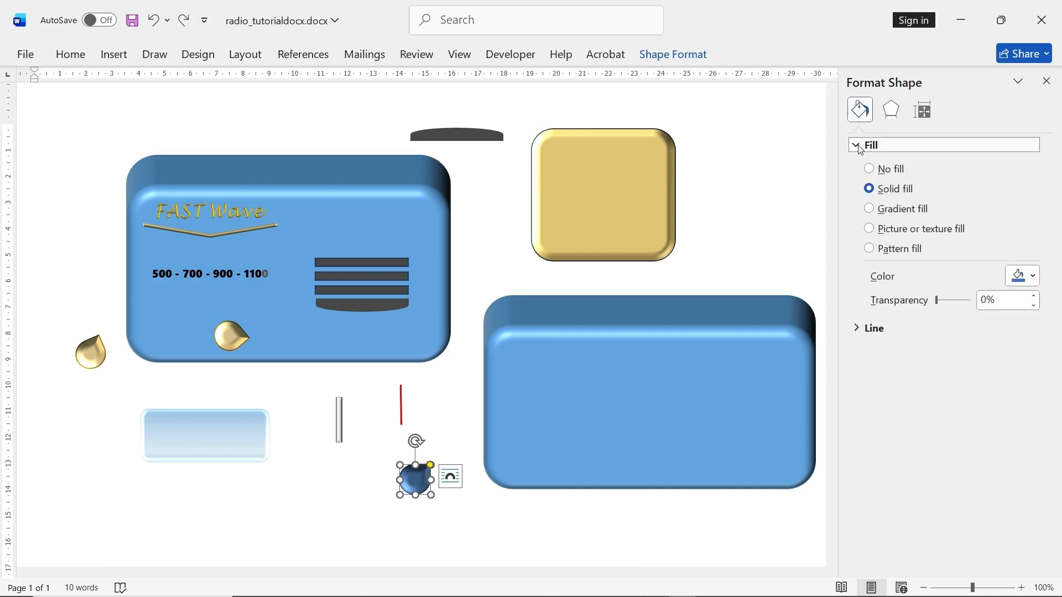
left_click(236, 340)
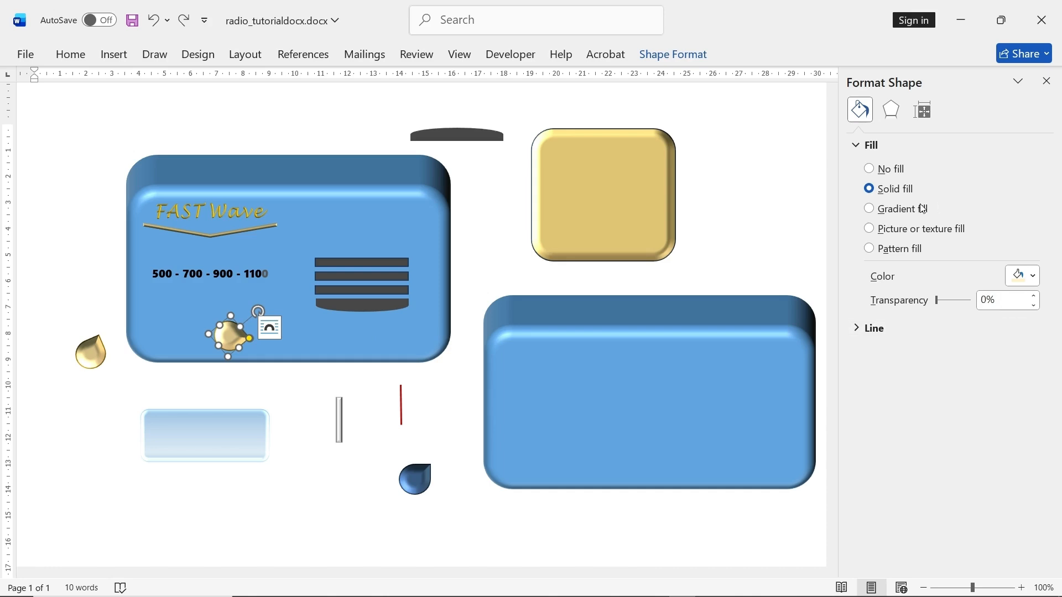
left_click(1033, 277)
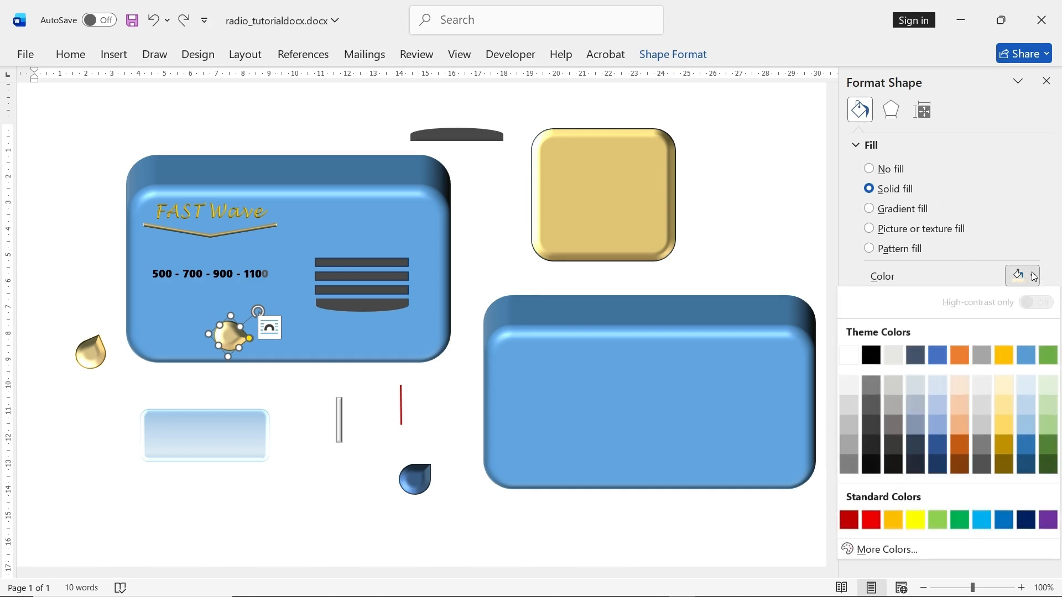
left_click(1003, 384)
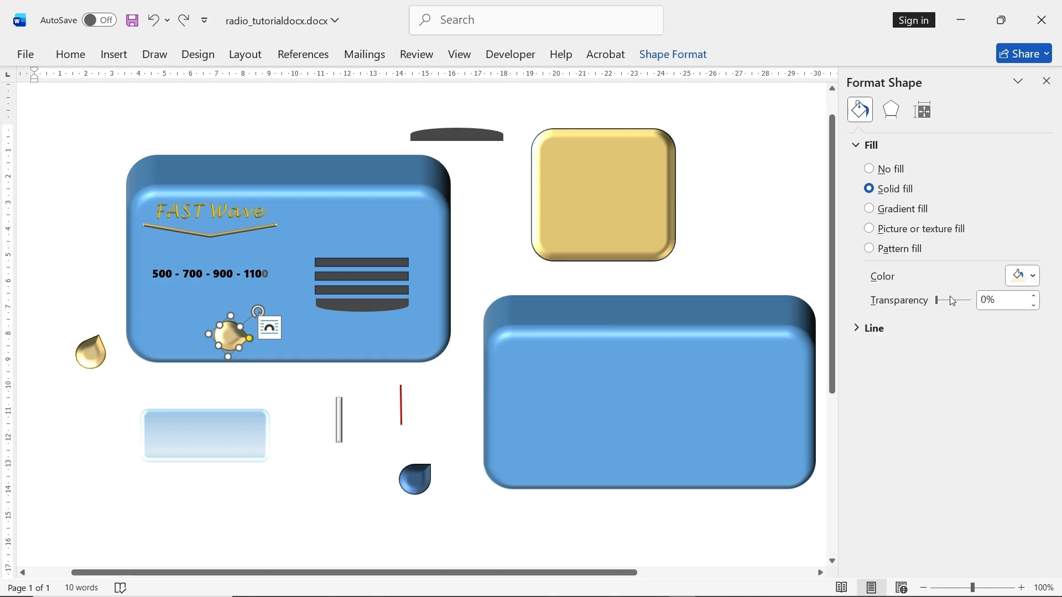
left_click(430, 490)
left_click(1032, 277)
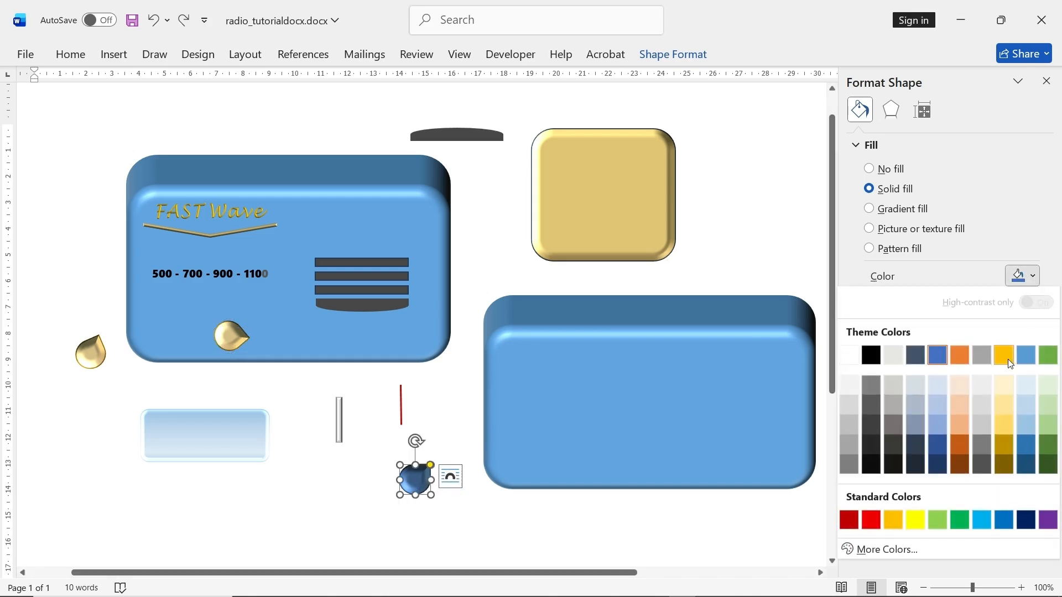
left_click(1002, 386)
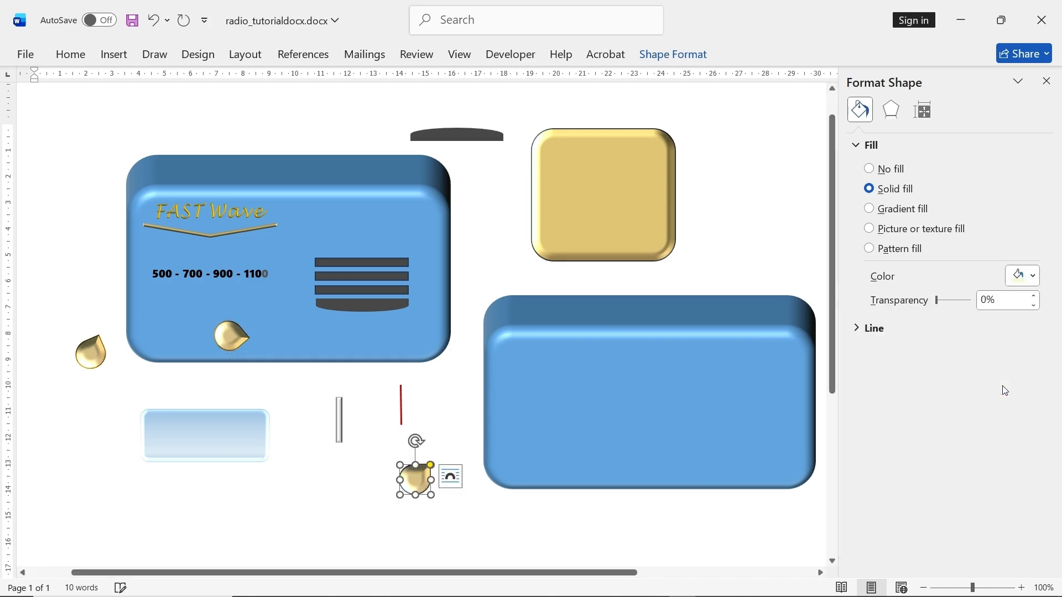
left_click(457, 529)
left_click(419, 483)
- Draw a vertical line about 1.84 cm long between the silver bar and the new teardrop, and colour it standard dark red
left_click(402, 411)
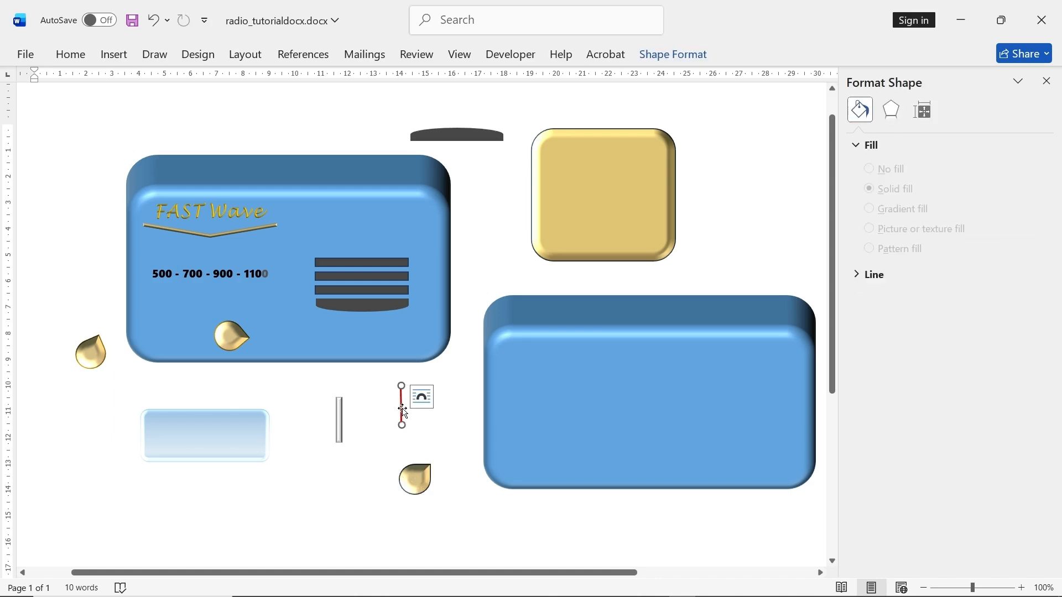
left_click(115, 56)
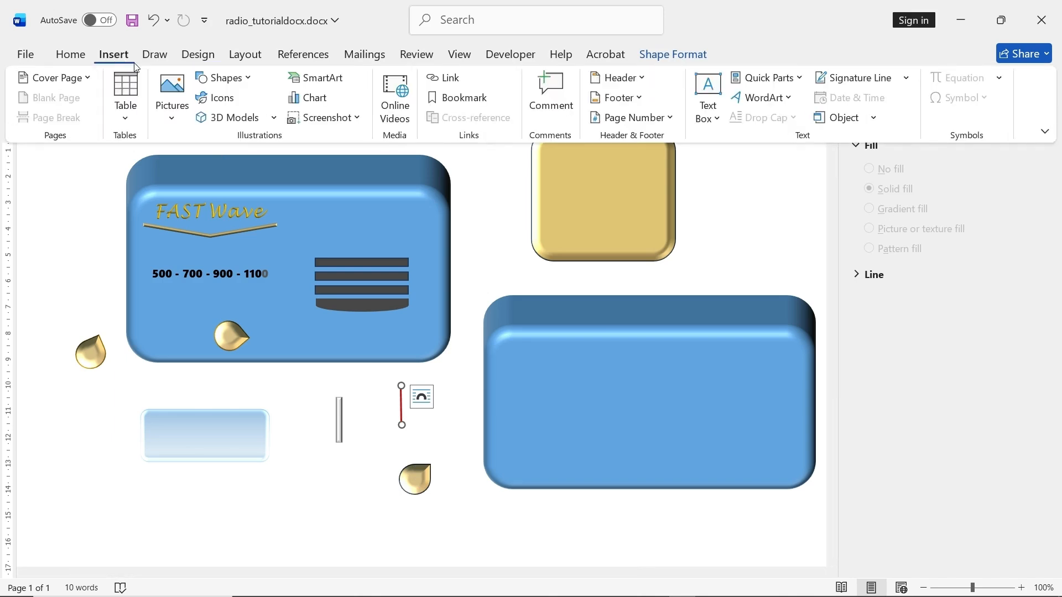
left_click(236, 79)
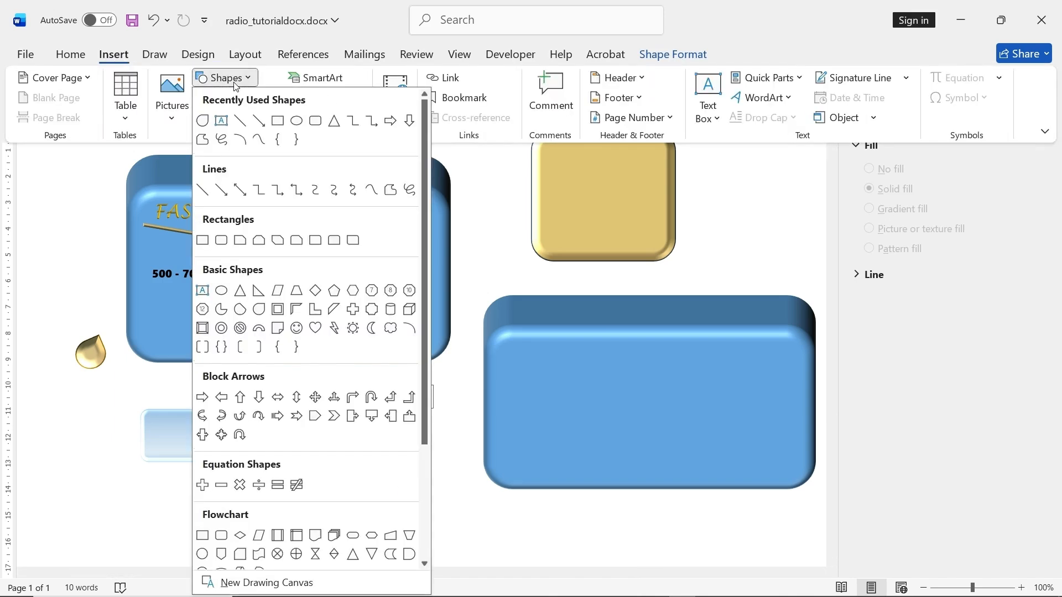
left_click(241, 121)
mouse_move(379, 423)
left_mouse_down()
mouse_move(386, 494)
mouse_move(379, 471)
left_mouse_up()
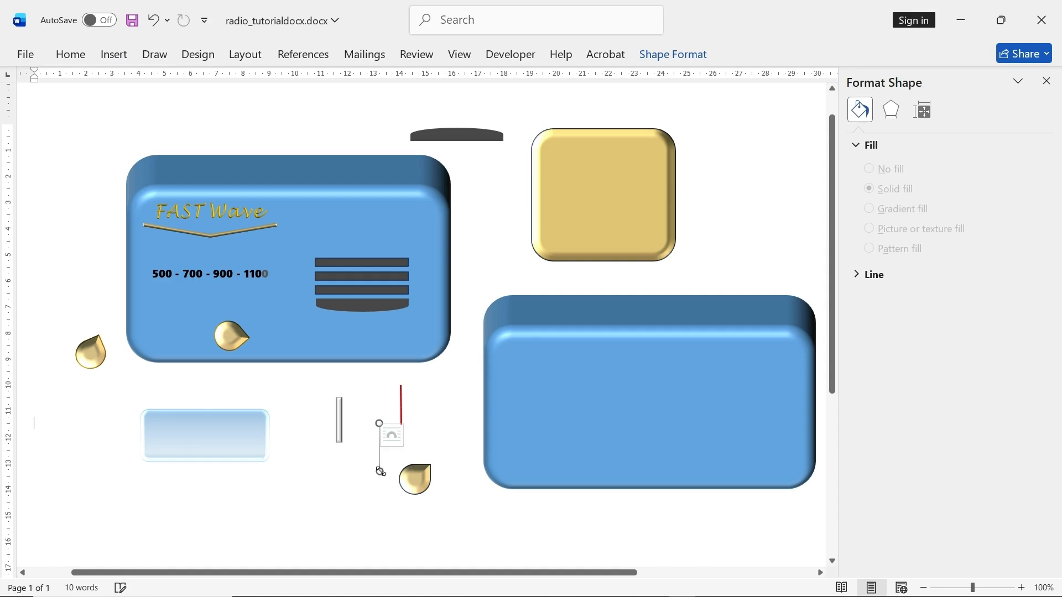
left_click(682, 56)
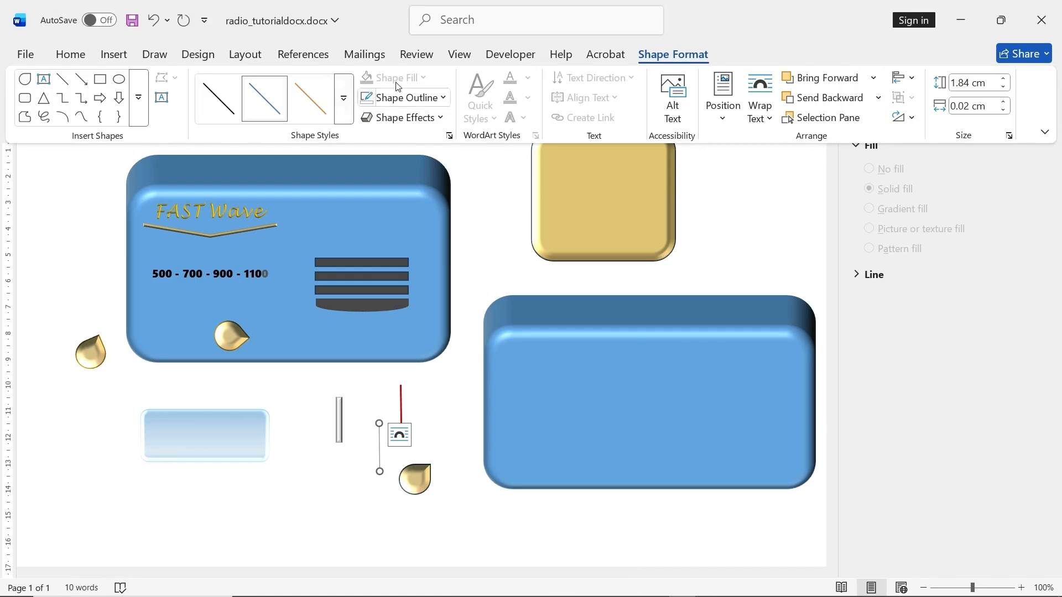
left_click(389, 101)
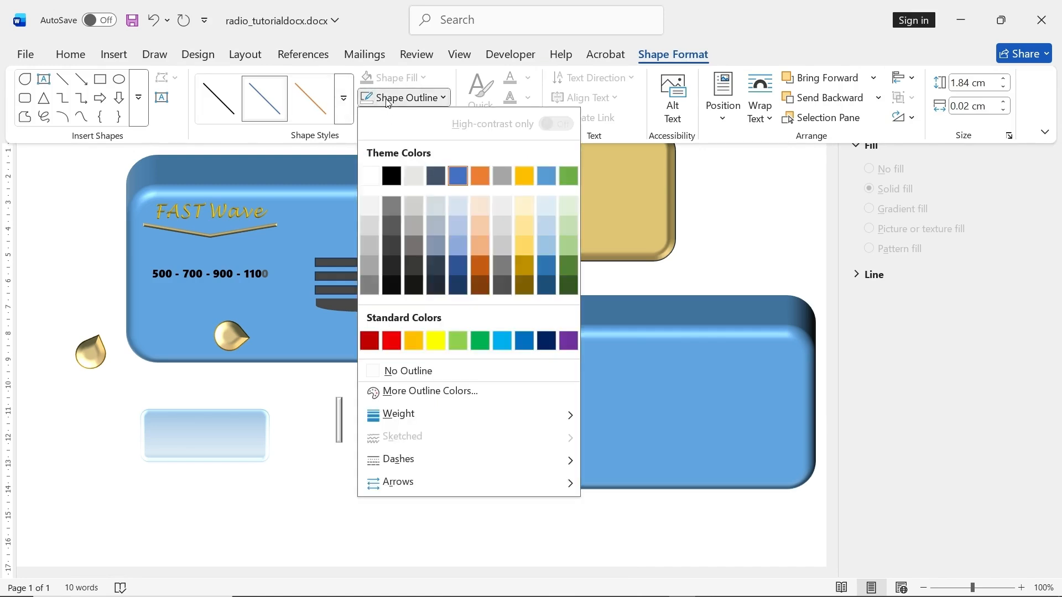
left_click(374, 347)
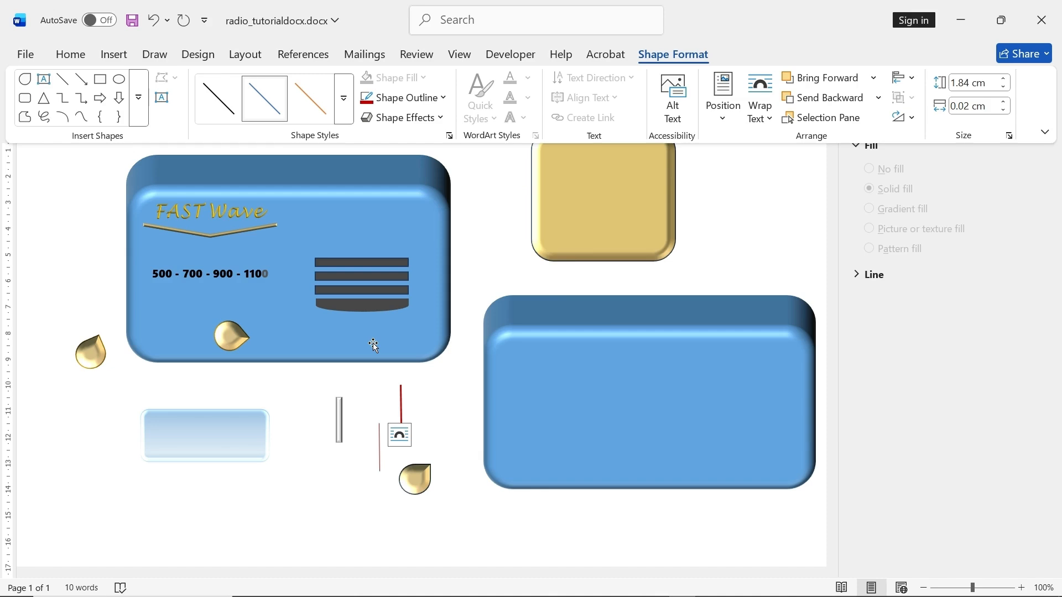
- Set the new dark red line's weight to 1½ pt
left_click(403, 98)
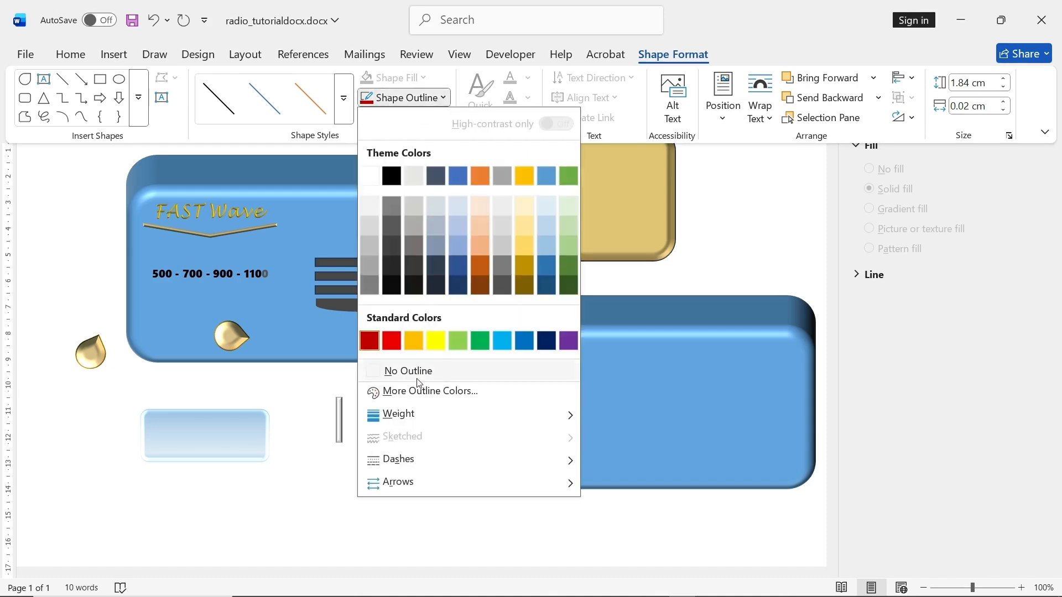
mouse_move(410, 414)
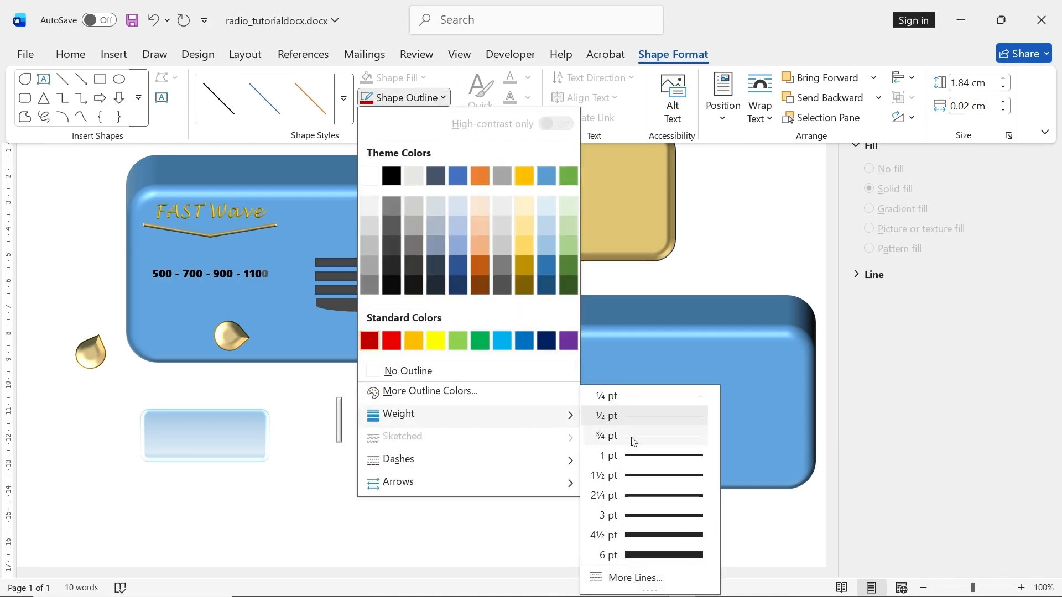
left_click(675, 482)
left_click(383, 442)
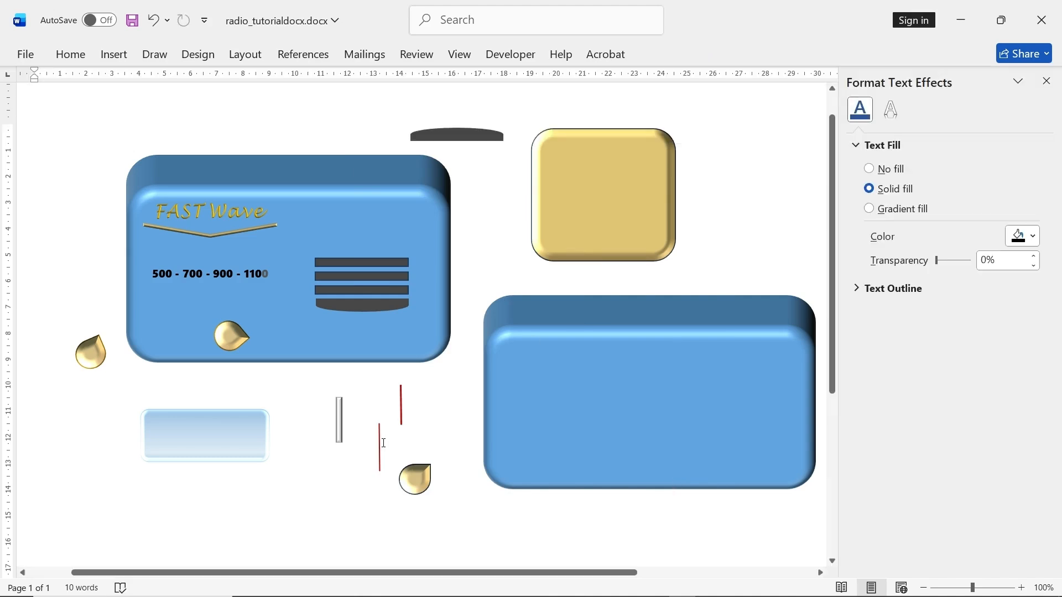
left_click(381, 445)
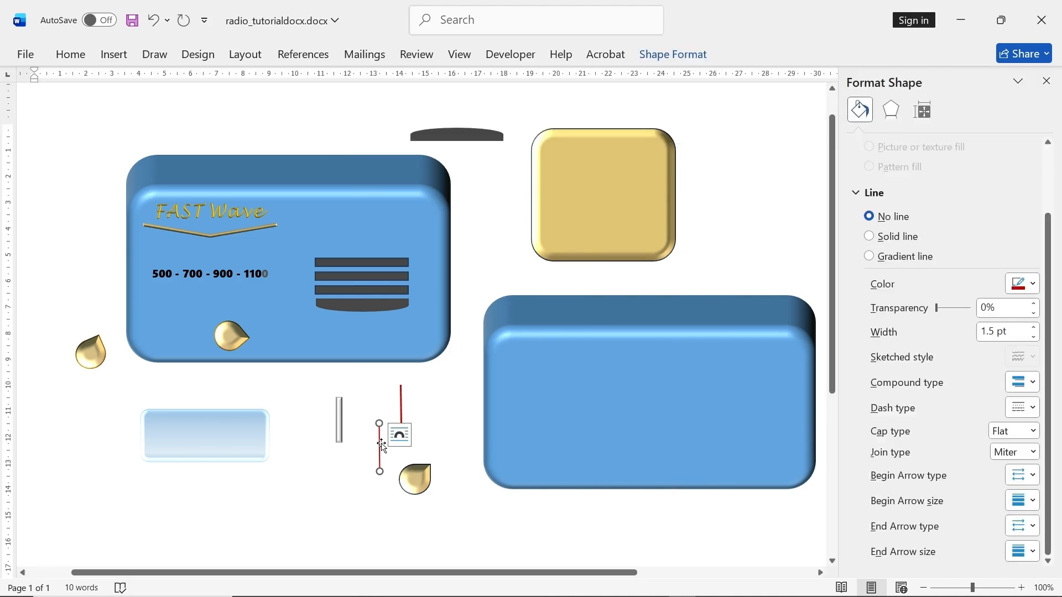
- Set the new dark red line's weight to 2¼ pt
left_click(673, 54)
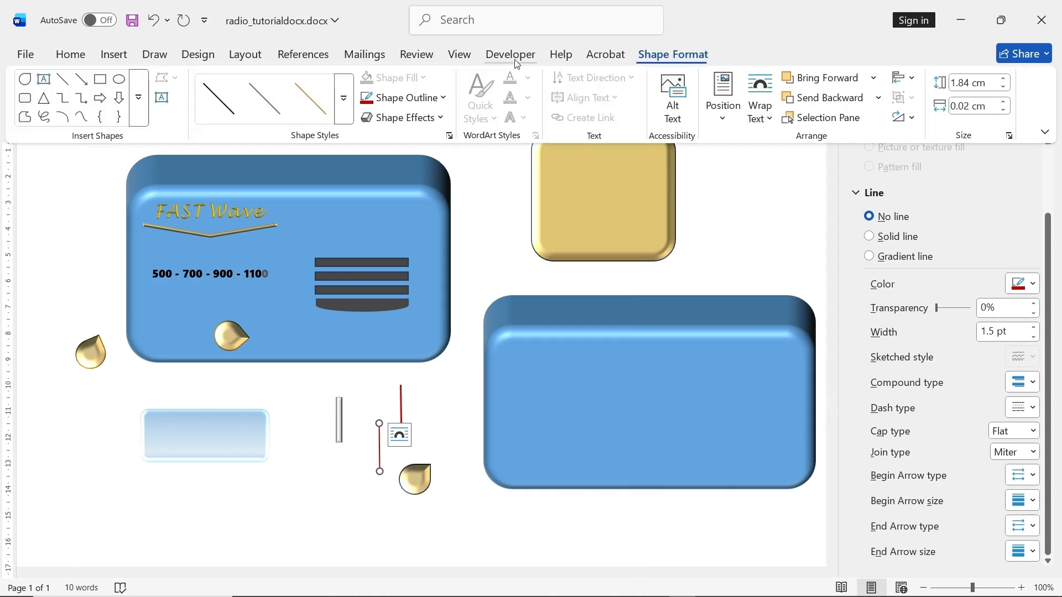
left_click(406, 102)
mouse_move(437, 423)
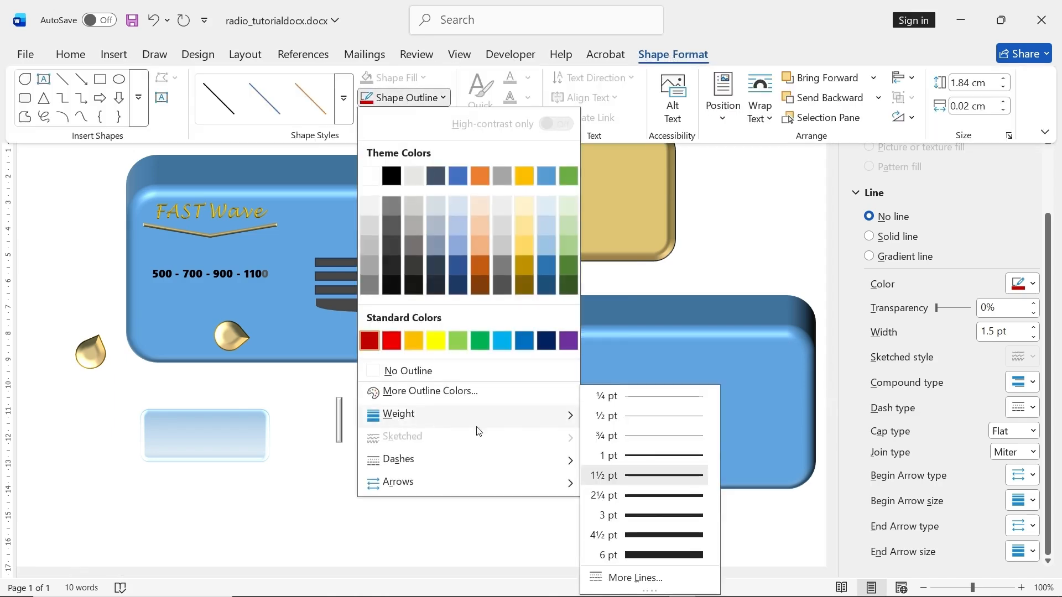
left_click(658, 496)
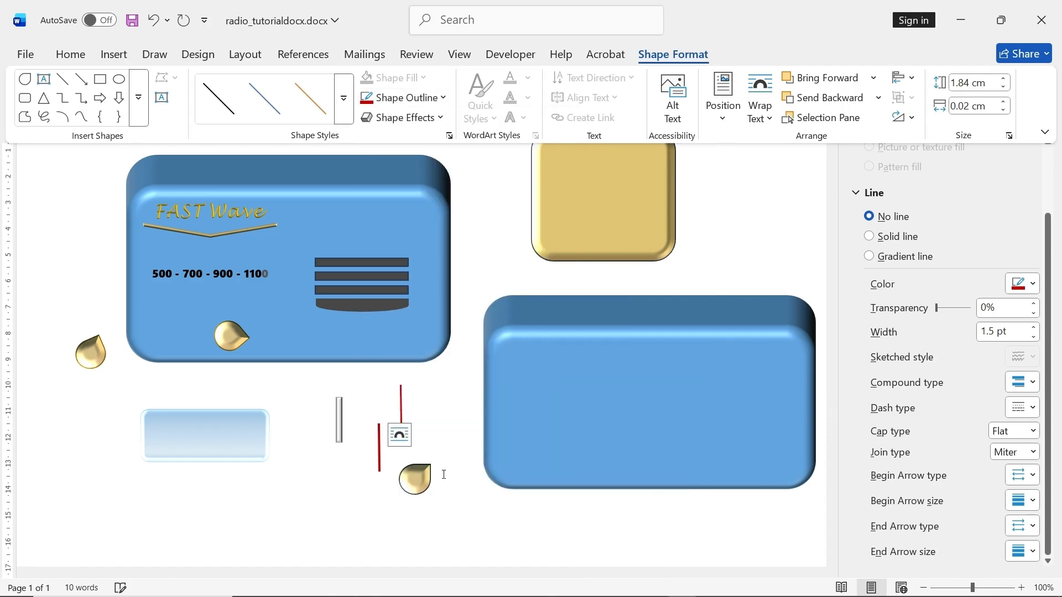
left_click(399, 458)
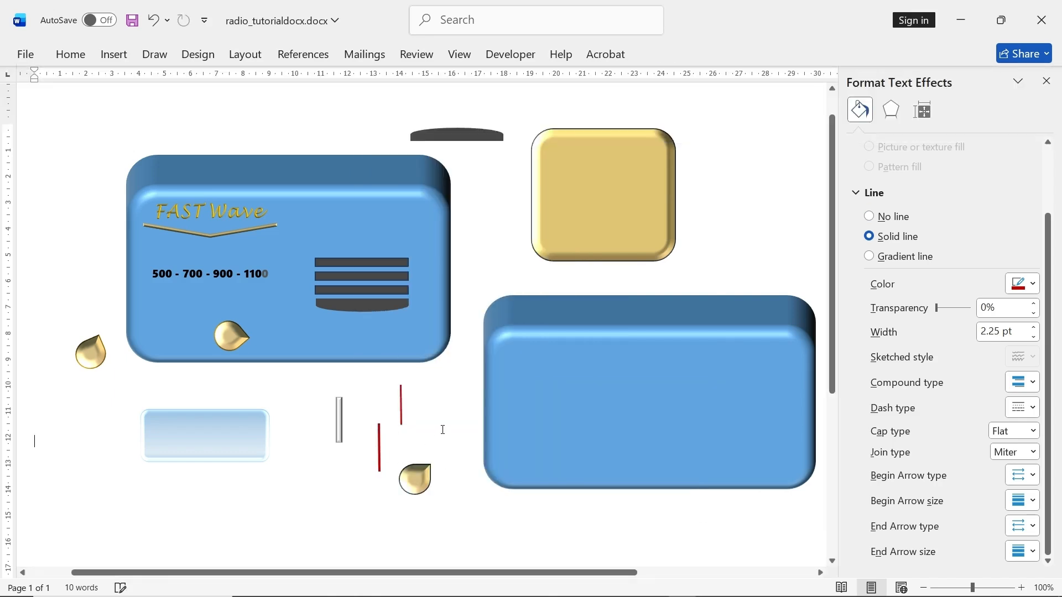
- Draw a narrow upright rectangle about 2.14 cm high and 0.25 cm wide beside the original silver bar
left_click(339, 425)
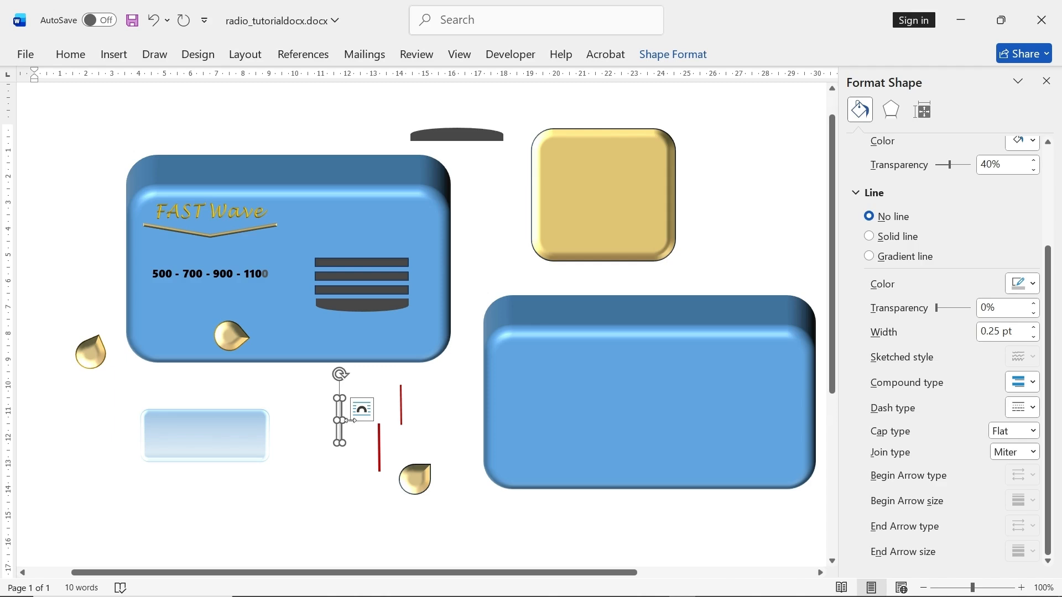
left_click(433, 444)
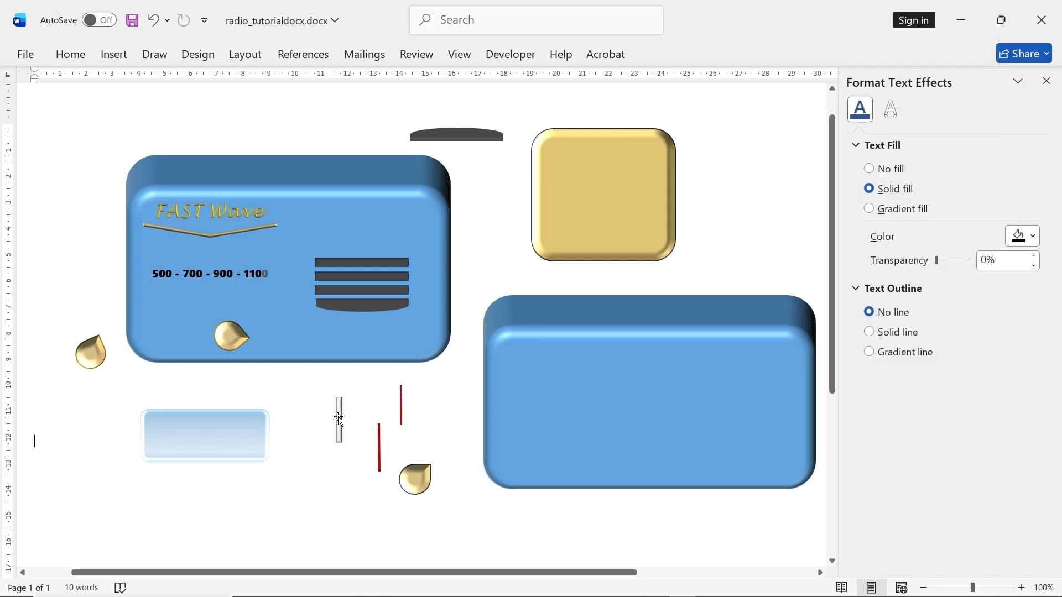
left_click(113, 54)
left_click(240, 79)
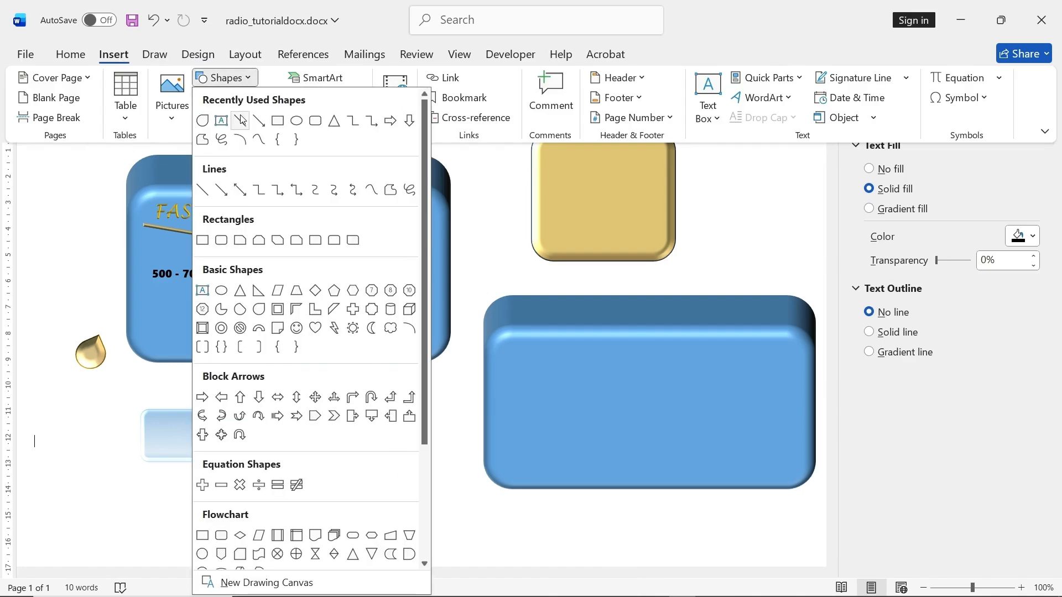
left_click(278, 118)
left_click_drag(286, 380, 293, 438)
- Check the original silver bar's top bevel and give the new narrow rectangle the same first-row, first bevel style
left_click(340, 427)
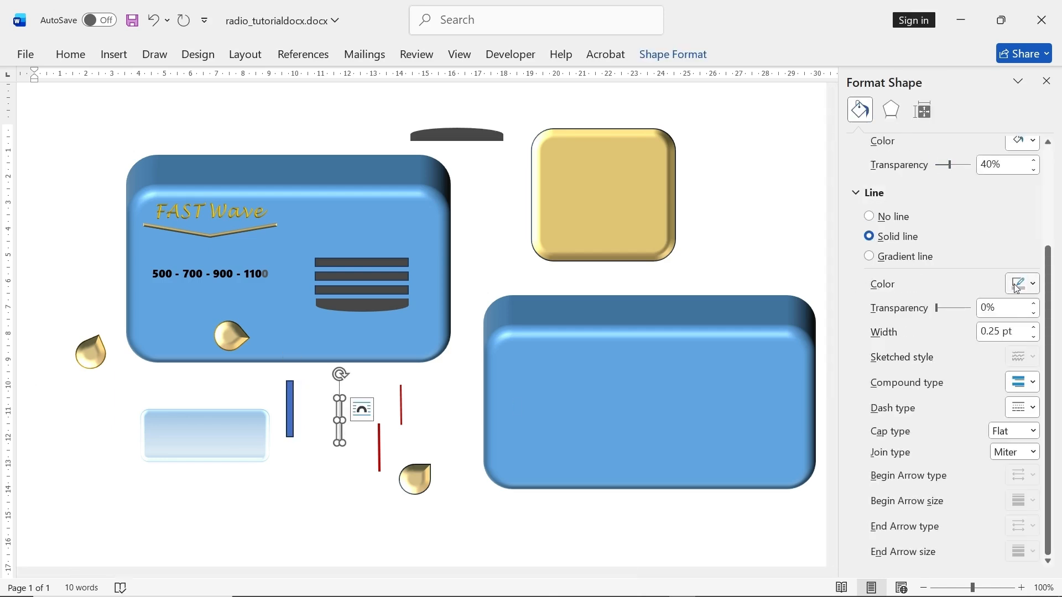
left_click(891, 110)
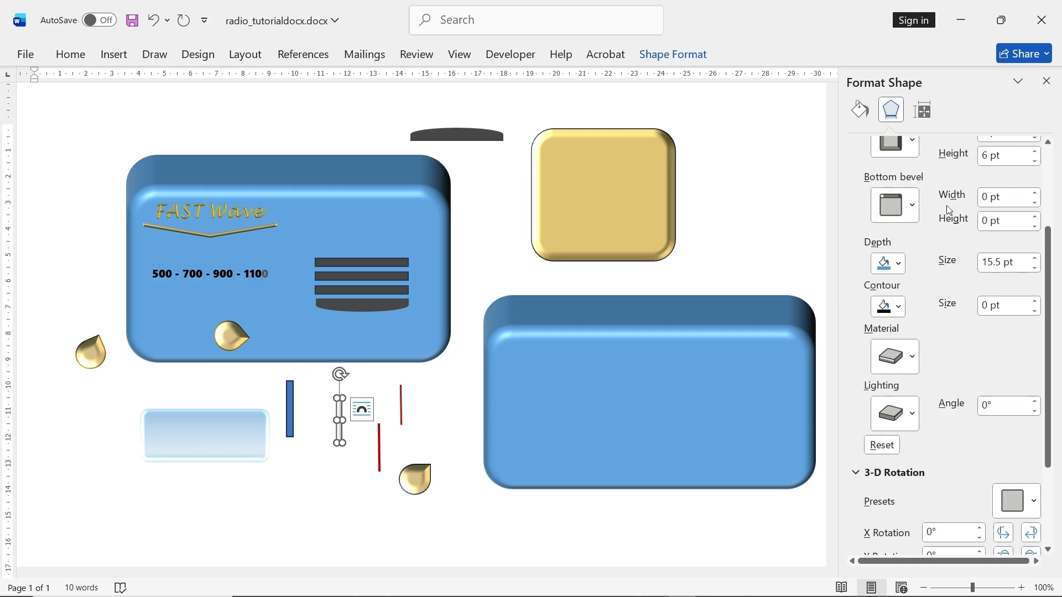
scroll(947, 205, "up", 2)
left_click(909, 205)
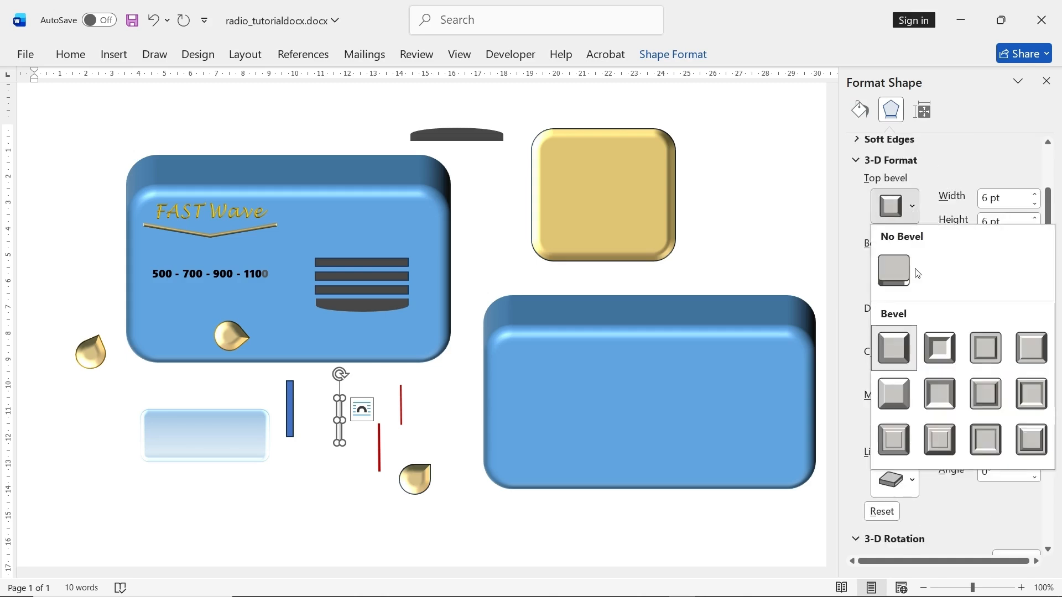
left_click(968, 194)
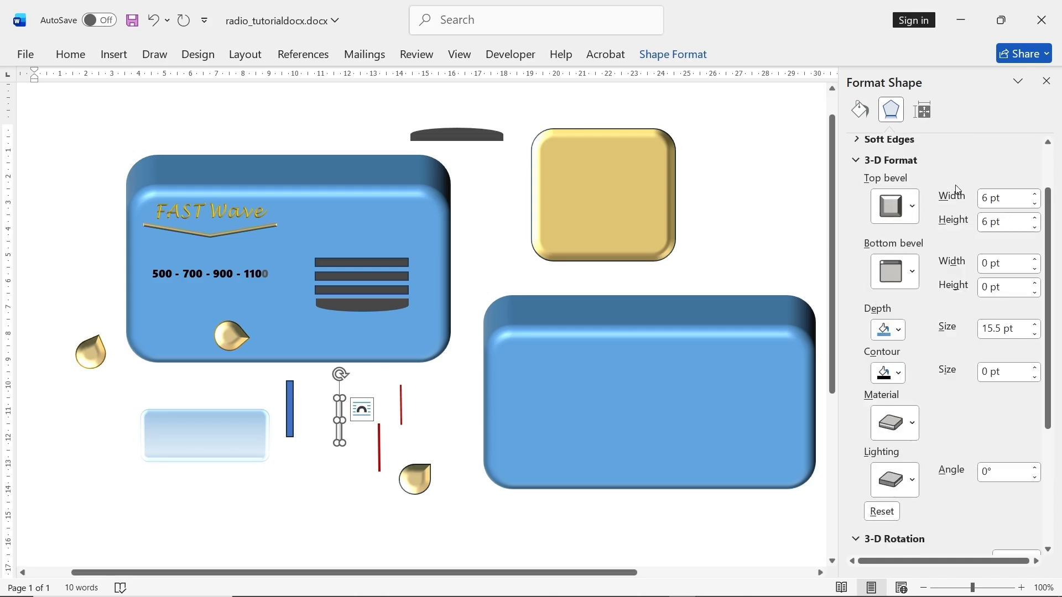
left_click(287, 419)
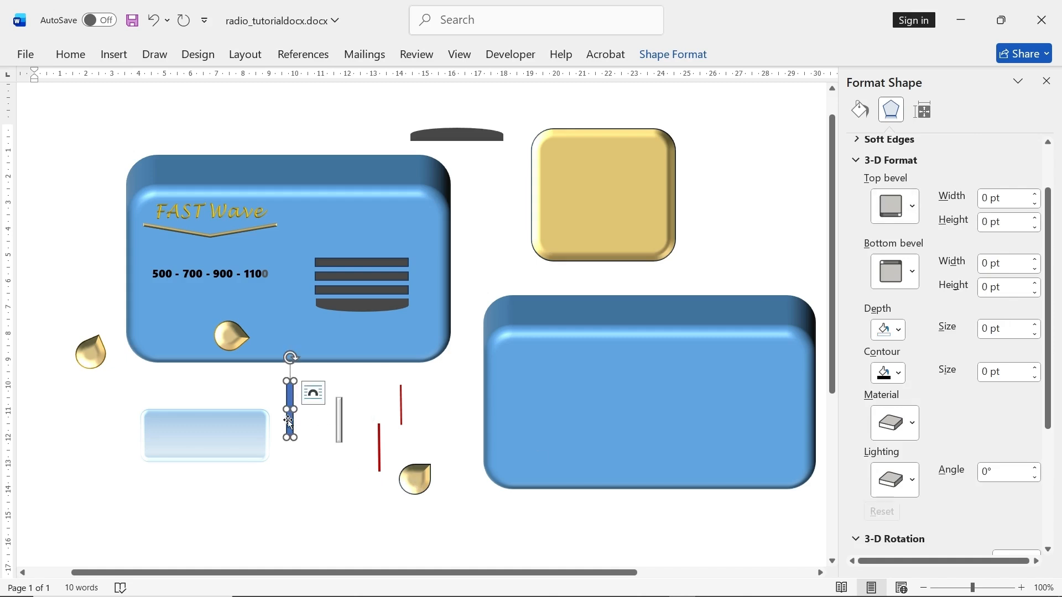
left_click(913, 209)
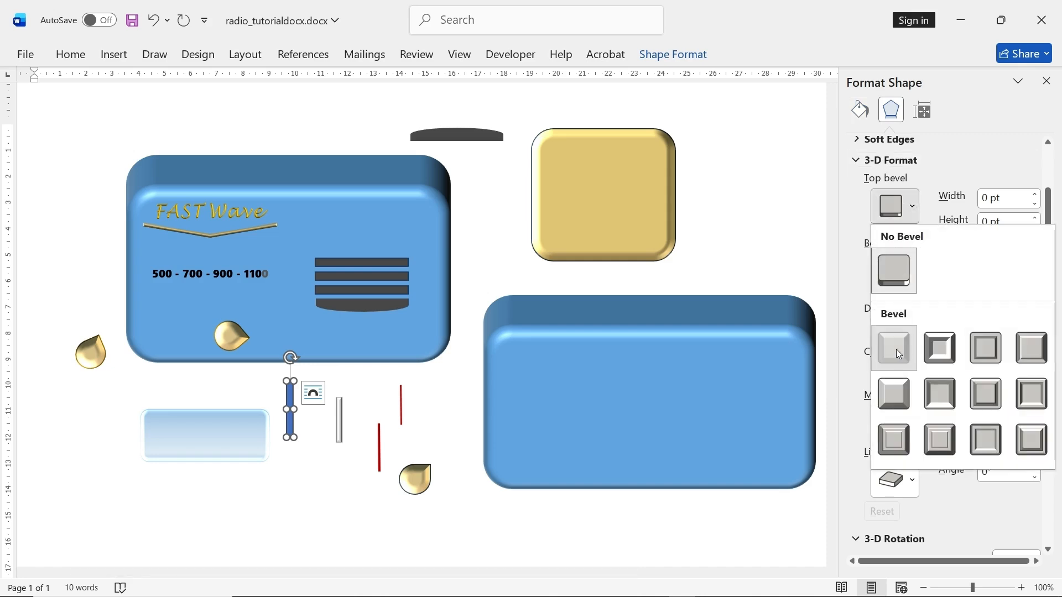
left_click(896, 349)
- Fill the new narrow rectangle with the lightest grey shade of White, Background 1
left_click(678, 61)
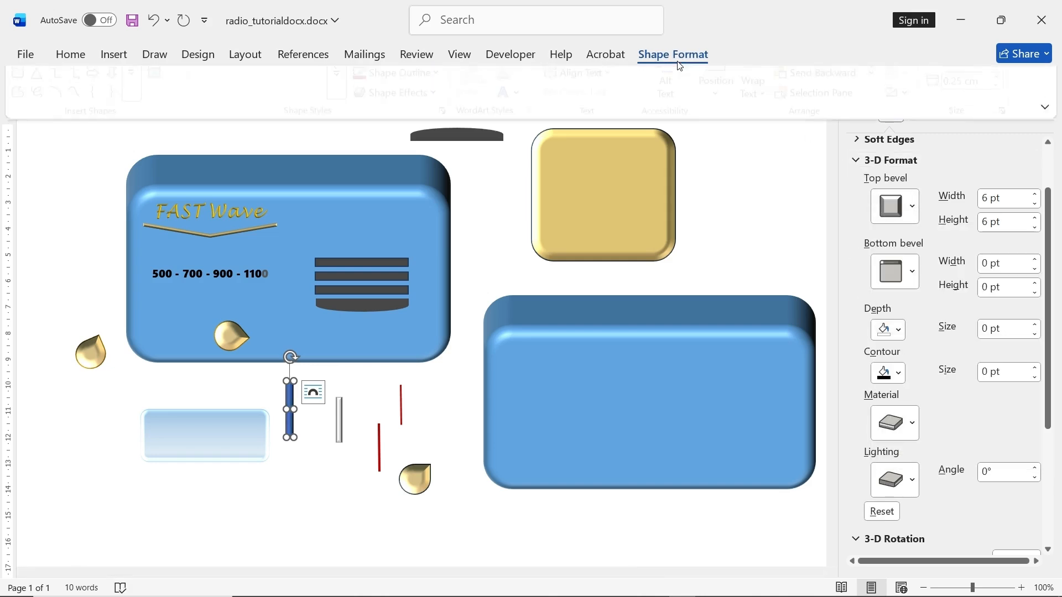
left_click(393, 77)
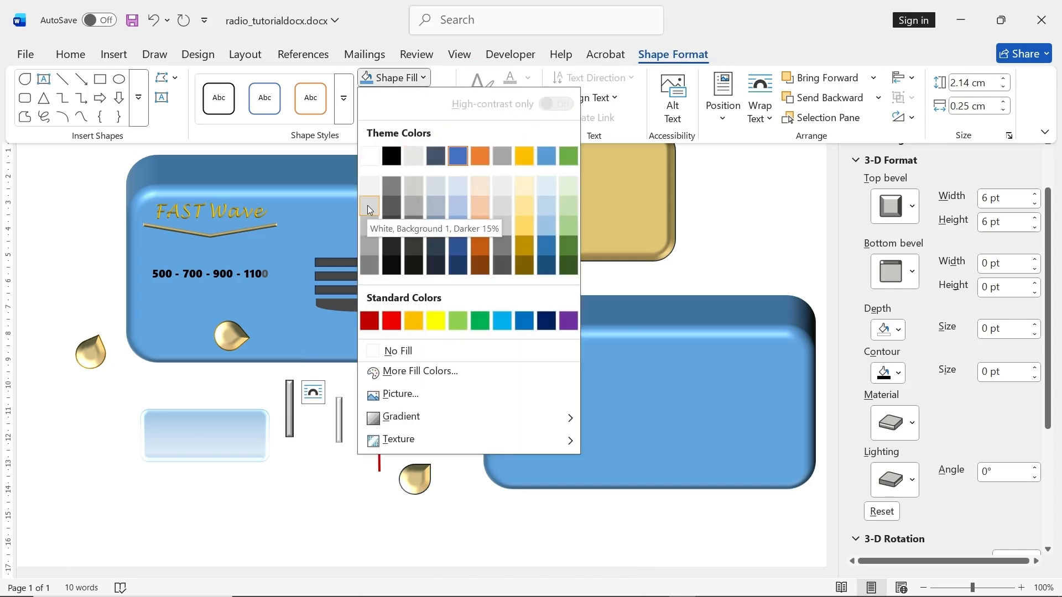
left_click(369, 185)
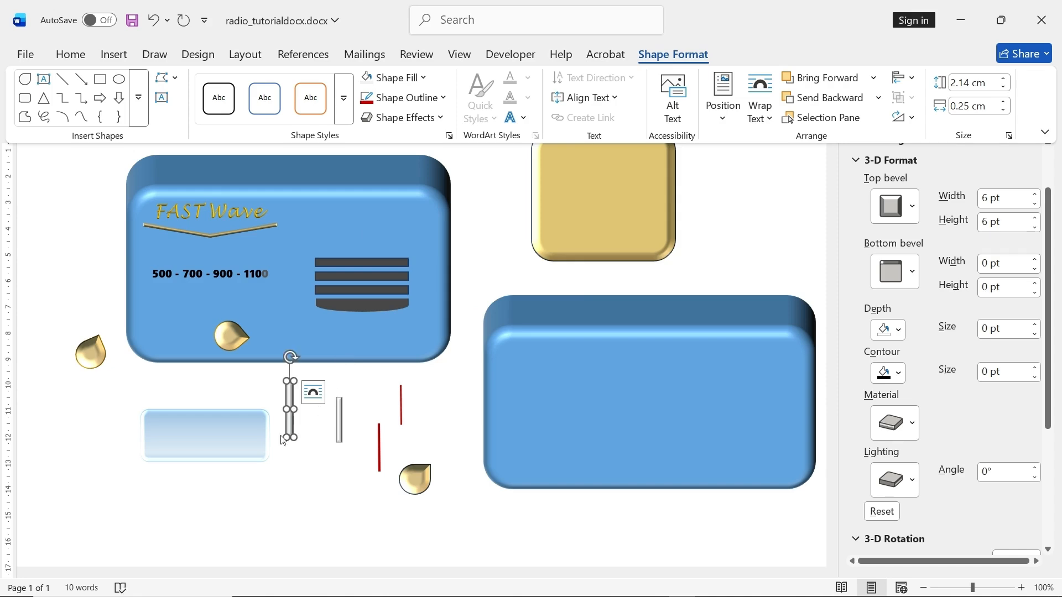
- Shorten the new narrow rectangle slightly and set its fill transparency to 31%
key("ctrl+F1")
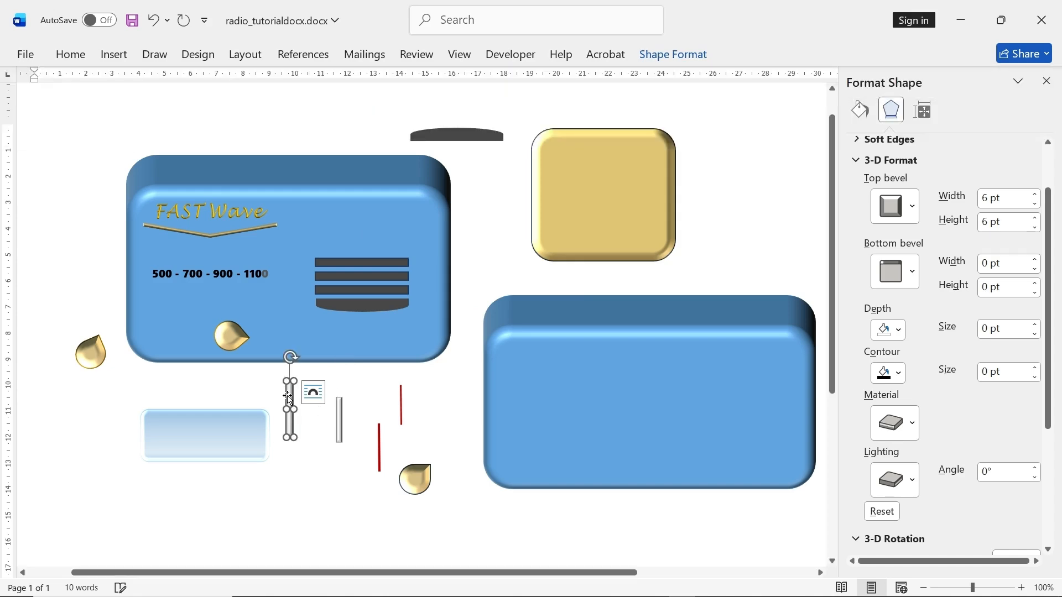
left_click_drag(290, 437, 297, 405)
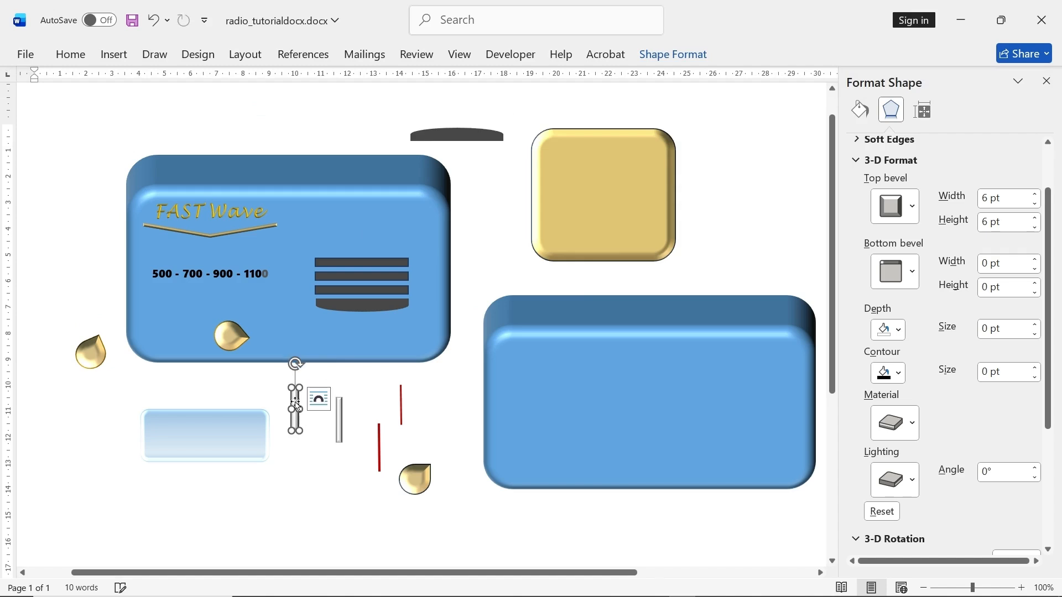
left_click(860, 110)
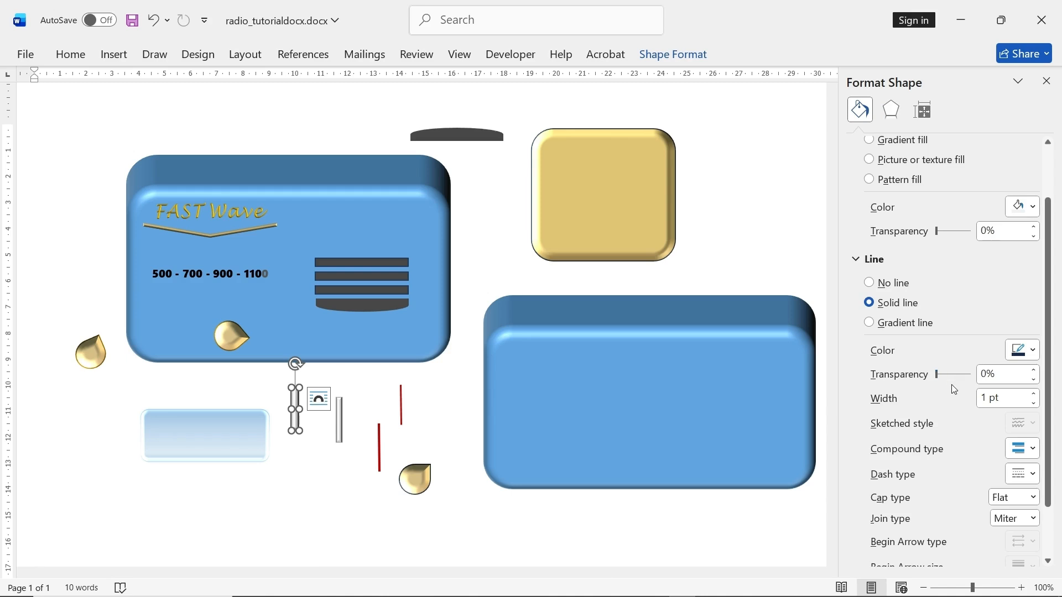
scroll(951, 383, "down", 1)
scroll(951, 373, "up", 2)
scroll(951, 373, "up", 2)
left_click_drag(939, 236, 948, 236)
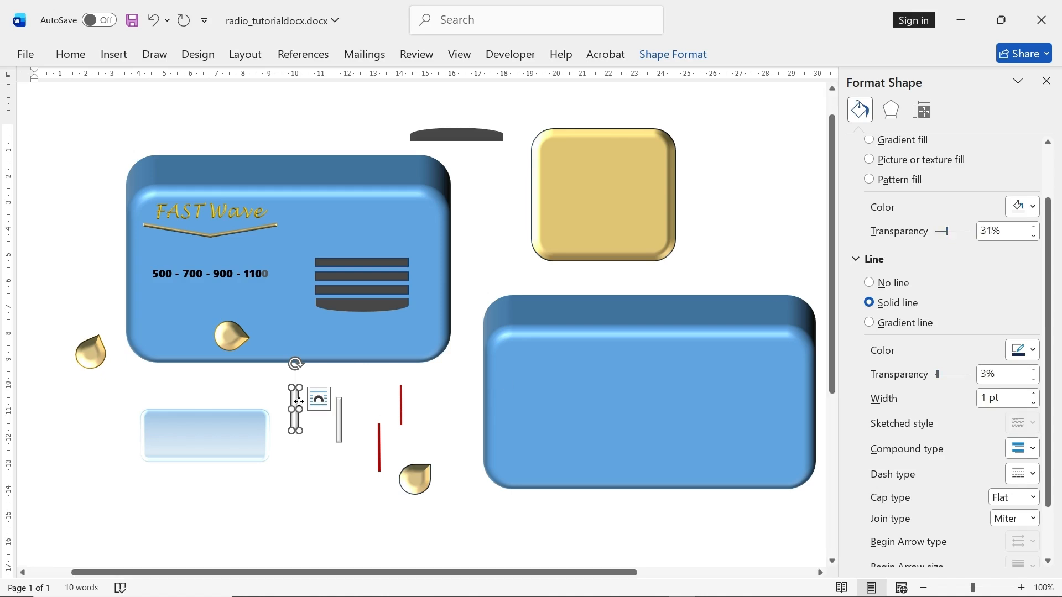
- Place the translucent narrow rectangle over the new dark red line, sized to cover the whole line
left_click_drag(298, 402, 383, 473)
left_click(339, 486)
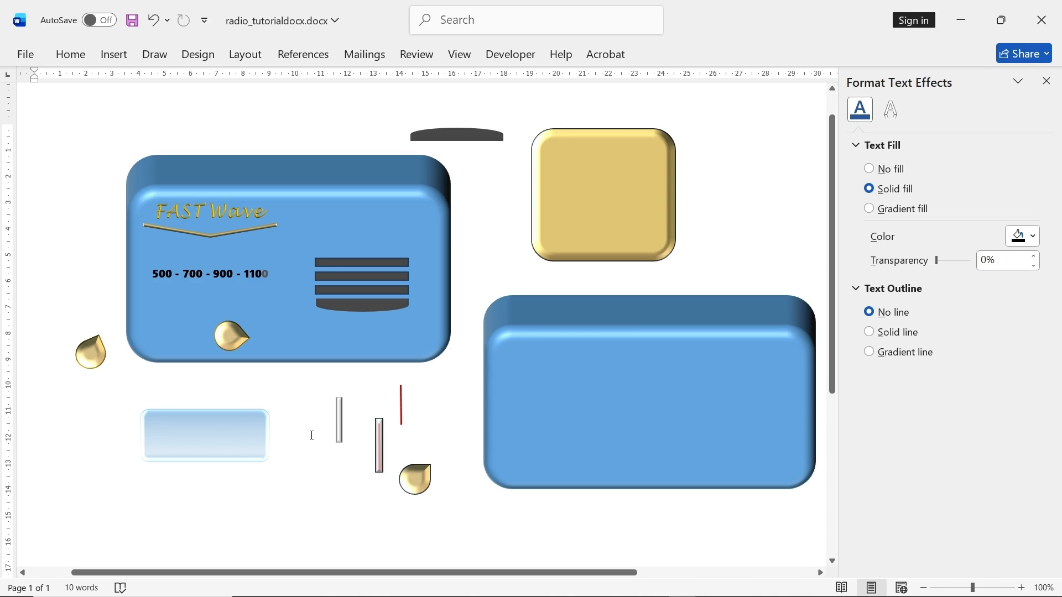
- Examine the original light blue panel's 3-D format, including its top bevel style, bevel size and depth
left_click(231, 437)
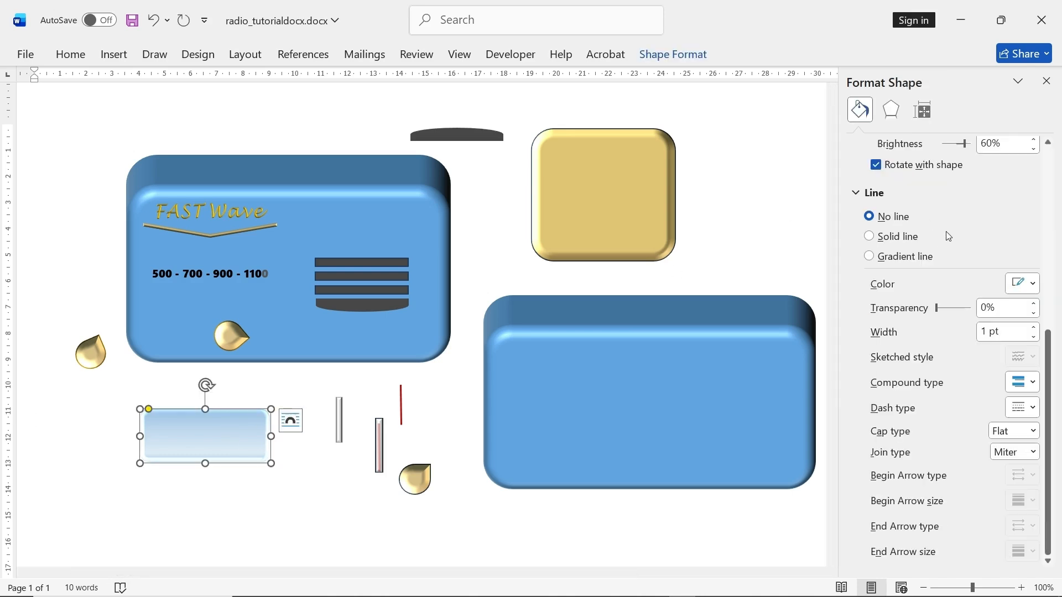
left_click(892, 111)
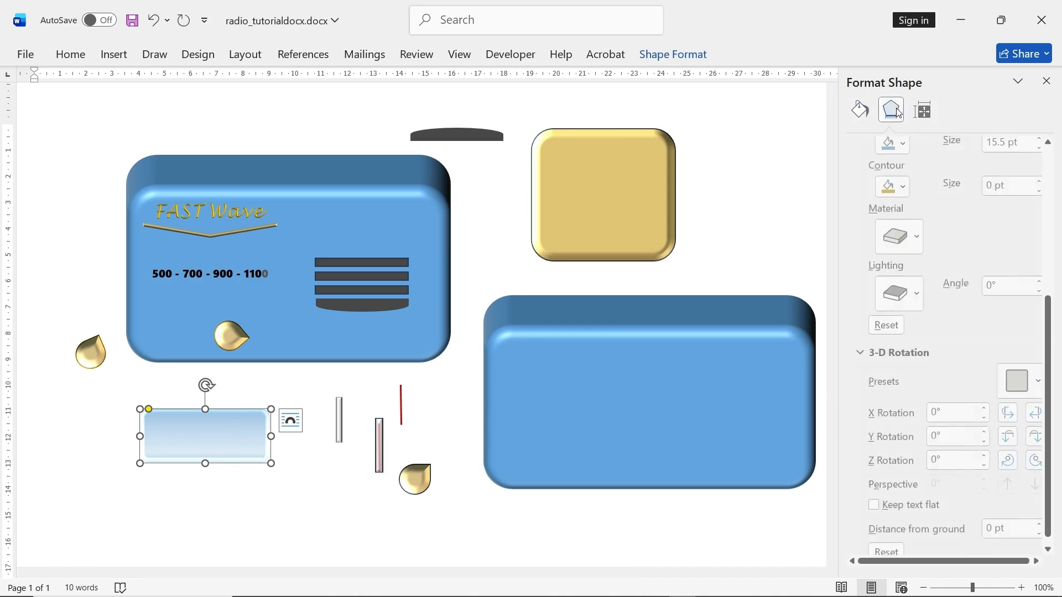
scroll(969, 236, "up", 3)
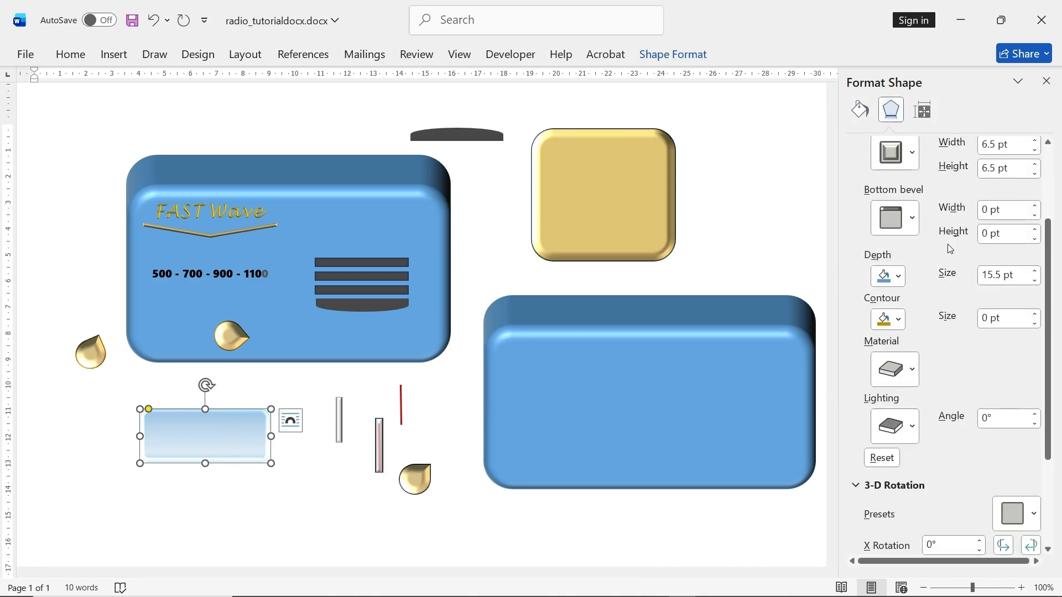
scroll(947, 244, "up", 1)
left_click(911, 184)
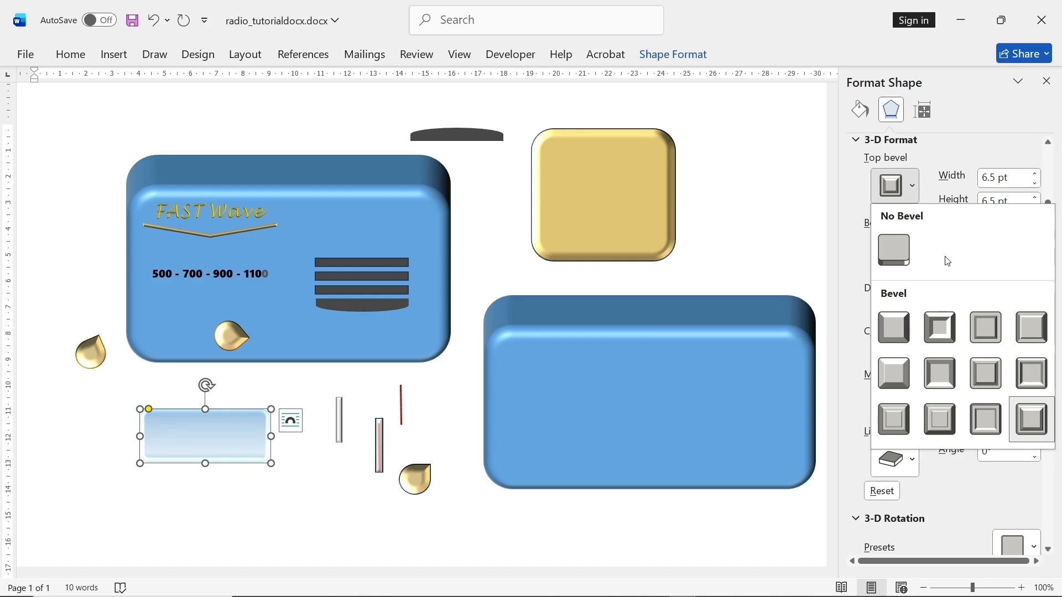
left_click(1031, 419)
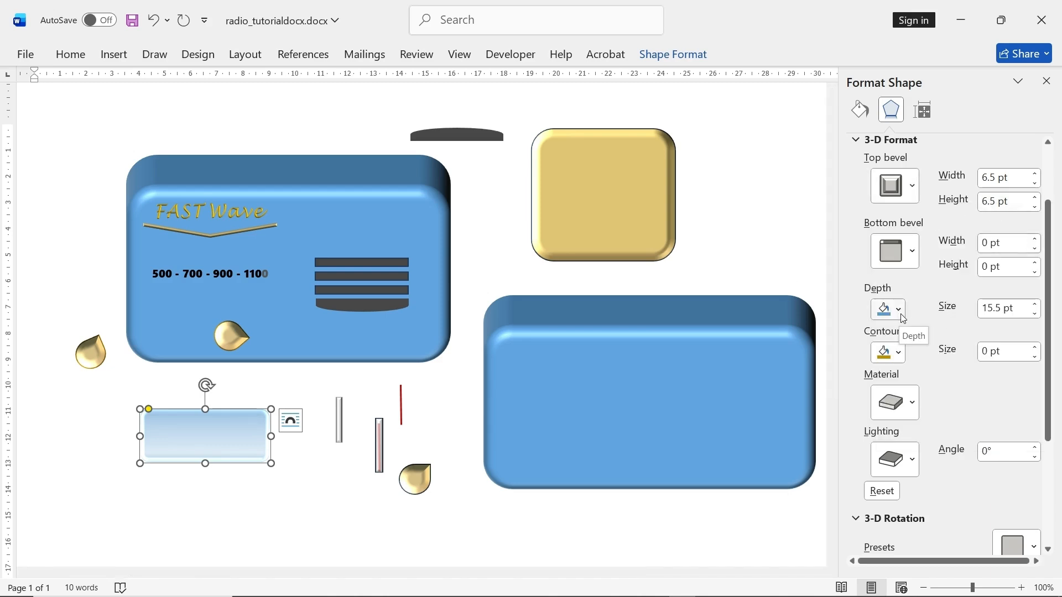
scroll(964, 416, "down", 3)
scroll(960, 445, "up", 2)
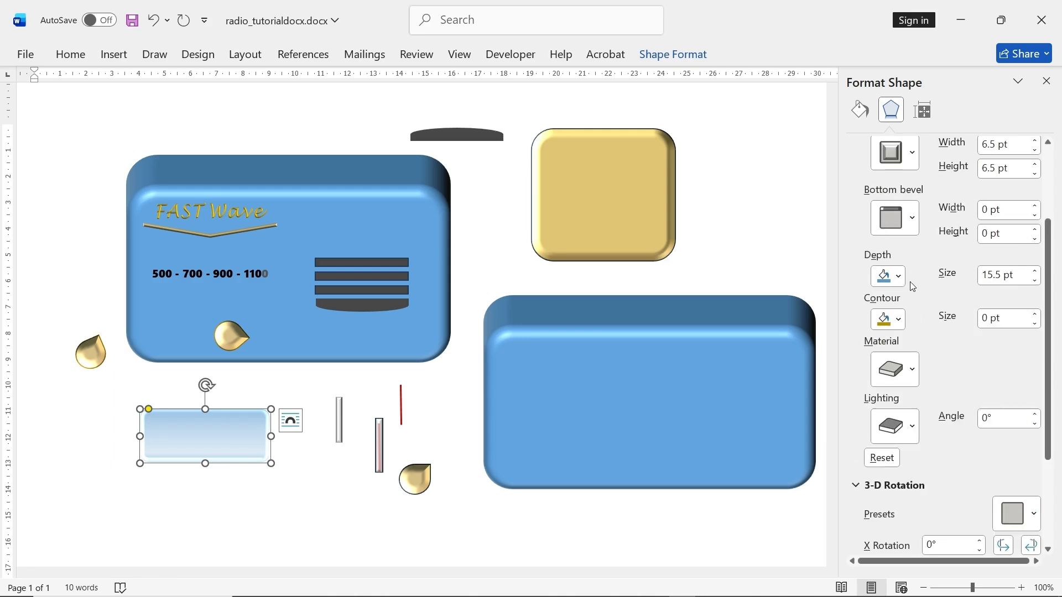
scroll(936, 297, "up", 2)
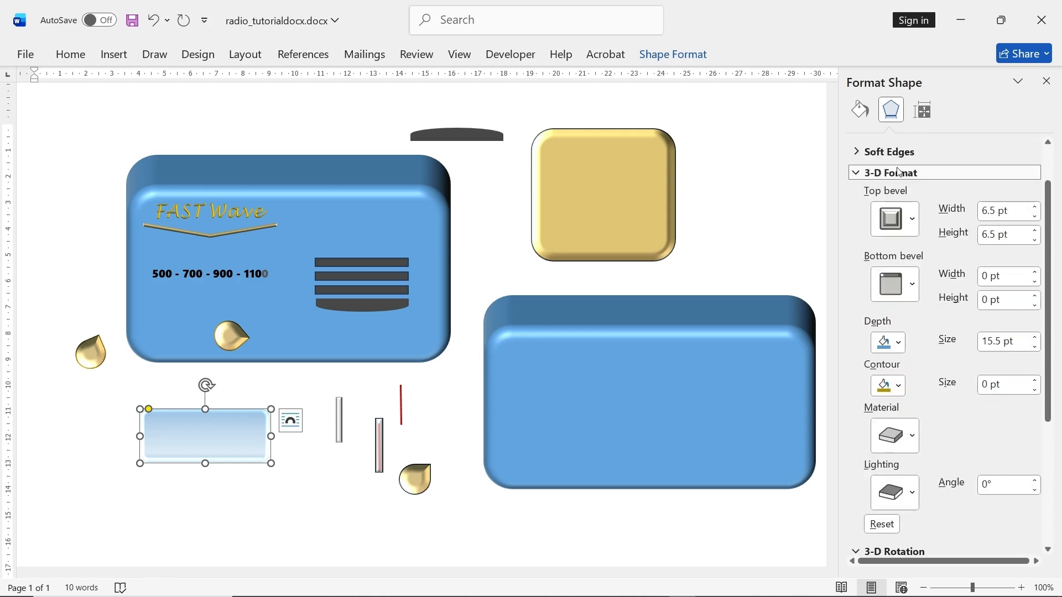
left_click(859, 111)
- Draw a rounded rectangle just below the original light blue panel, slightly narrower than it
left_click(231, 492)
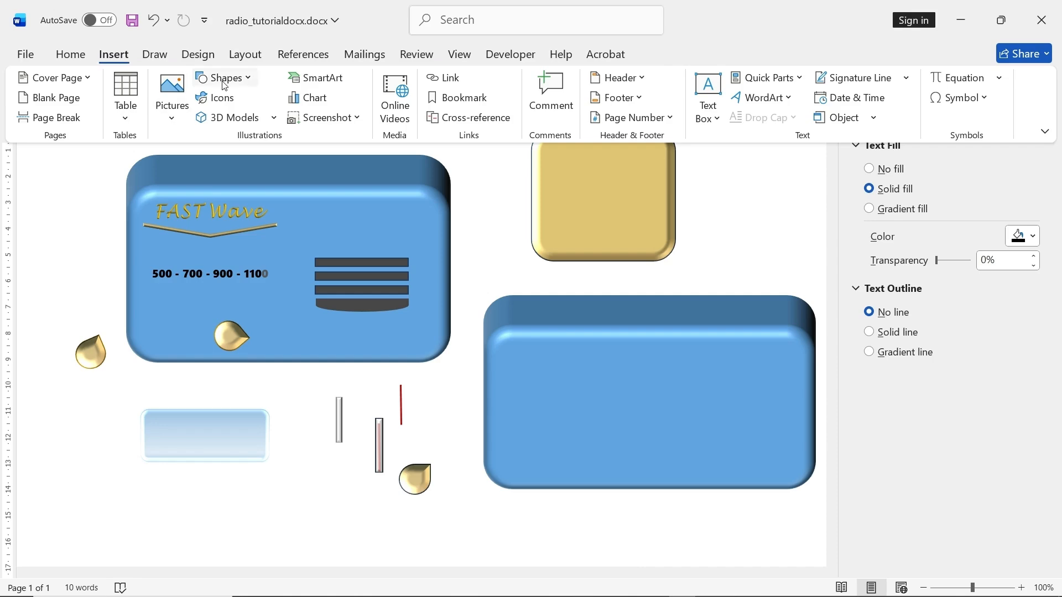
left_click(224, 78)
left_click(278, 121)
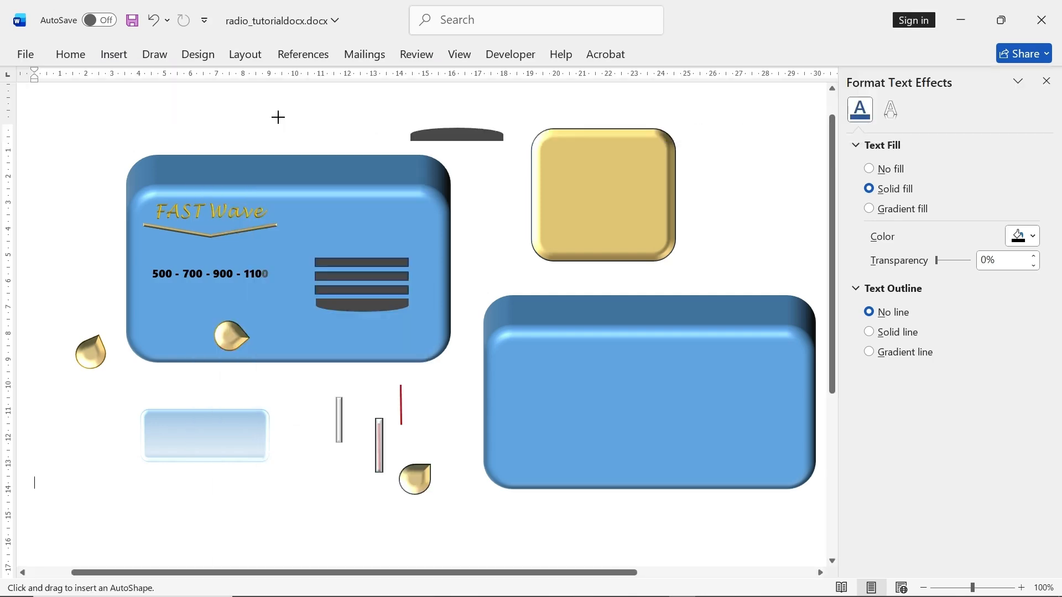
left_click(117, 57)
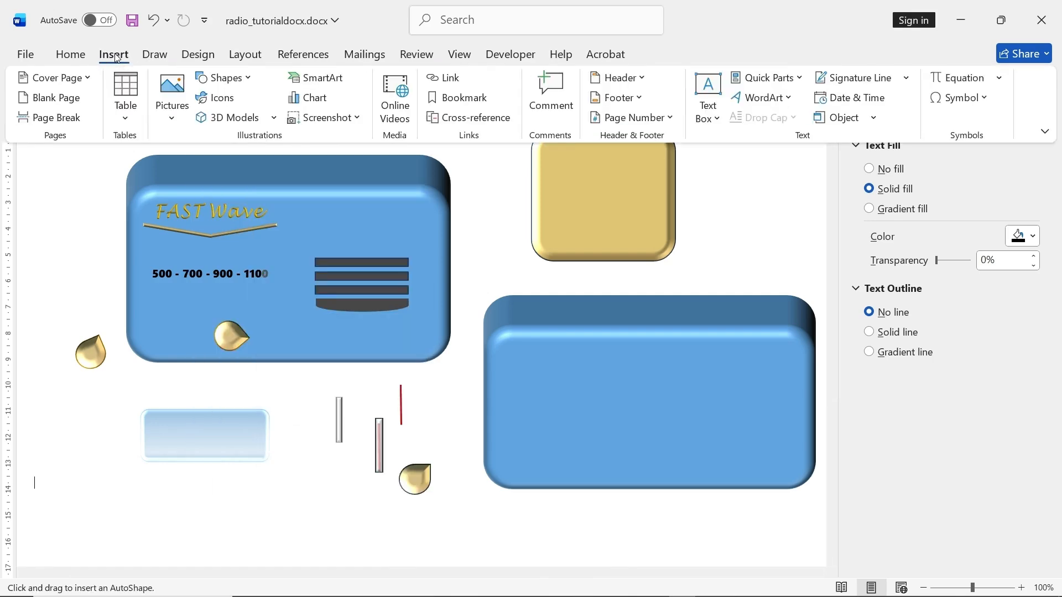
left_click(221, 77)
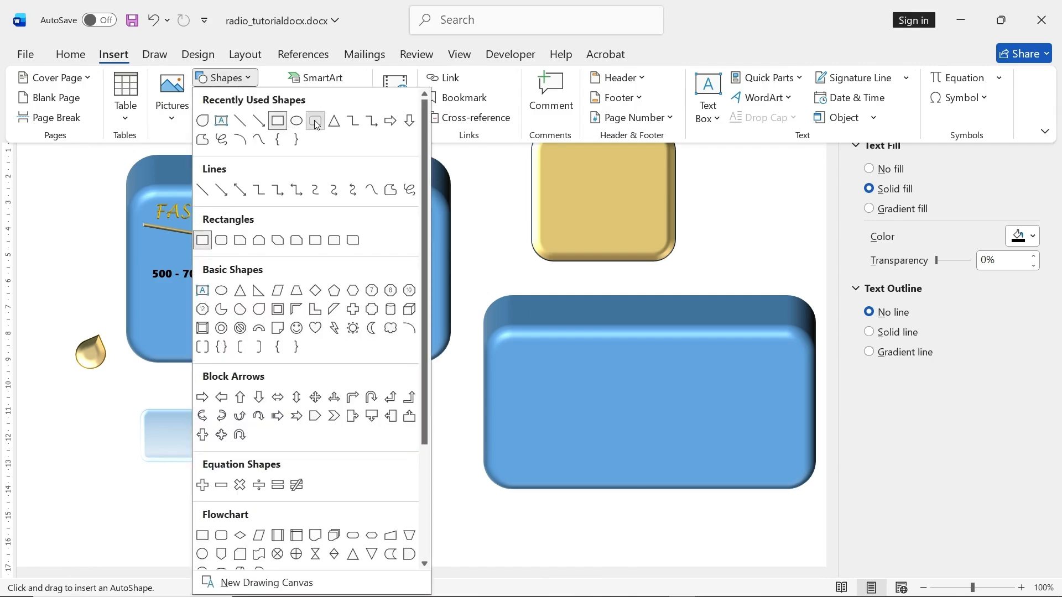
left_click(315, 121)
left_click_drag(146, 487, 265, 539)
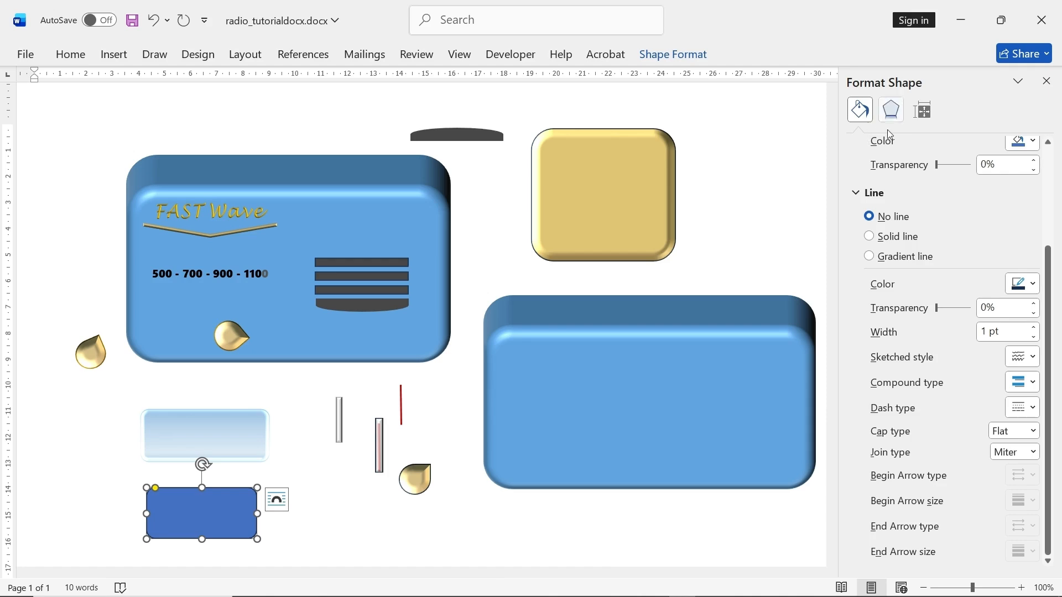
- Give the new rounded rectangle a linear gradient fill and delete the gradient's first, darkest stop
scroll(919, 209, "up", 3)
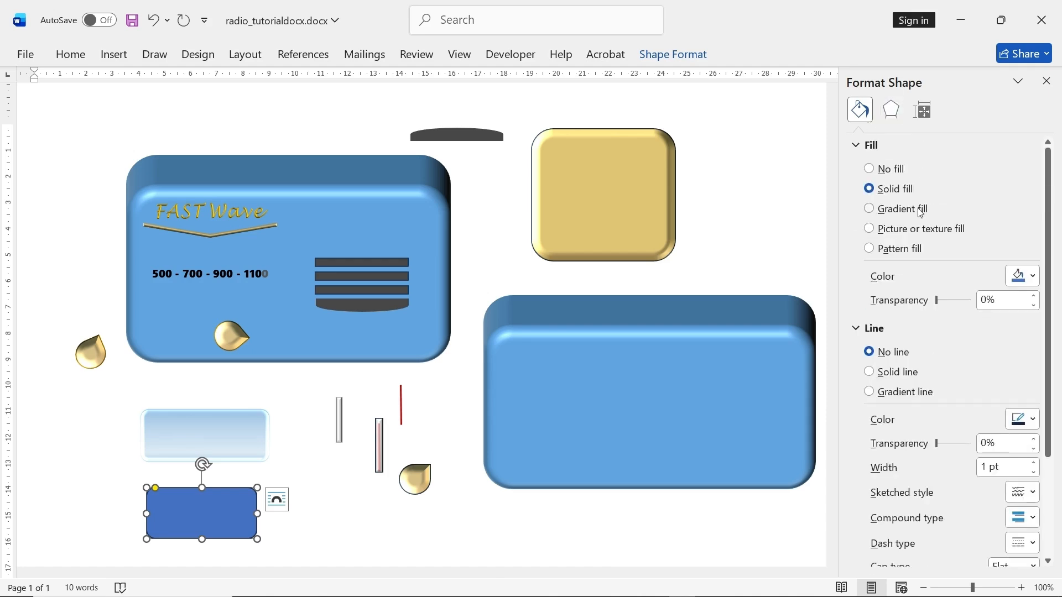
left_click(920, 210)
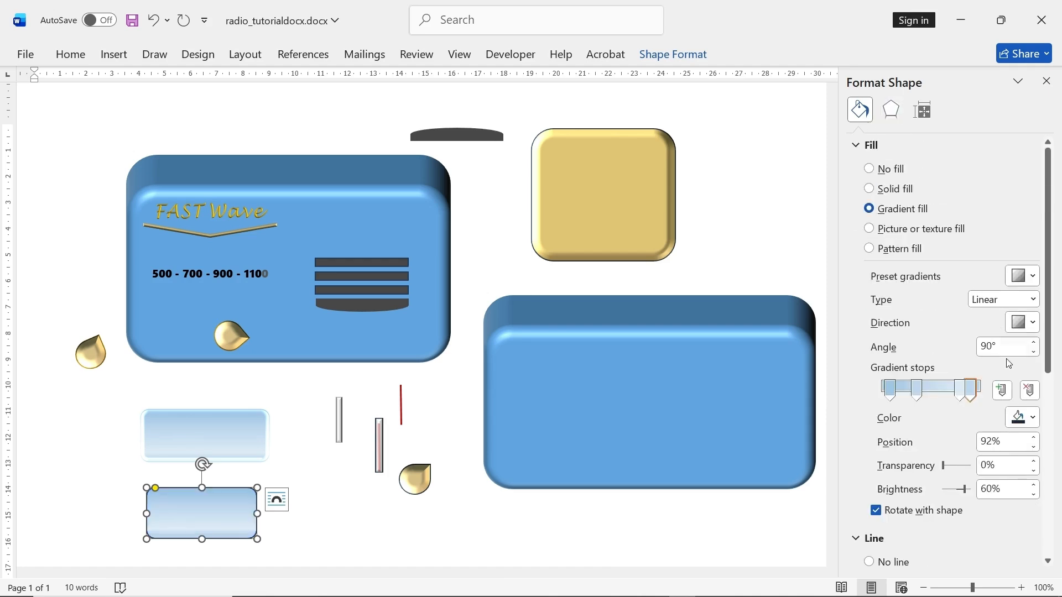
mouse_move(915, 393)
left_mouse_down()
mouse_move(927, 393)
mouse_move(917, 403)
left_mouse_up()
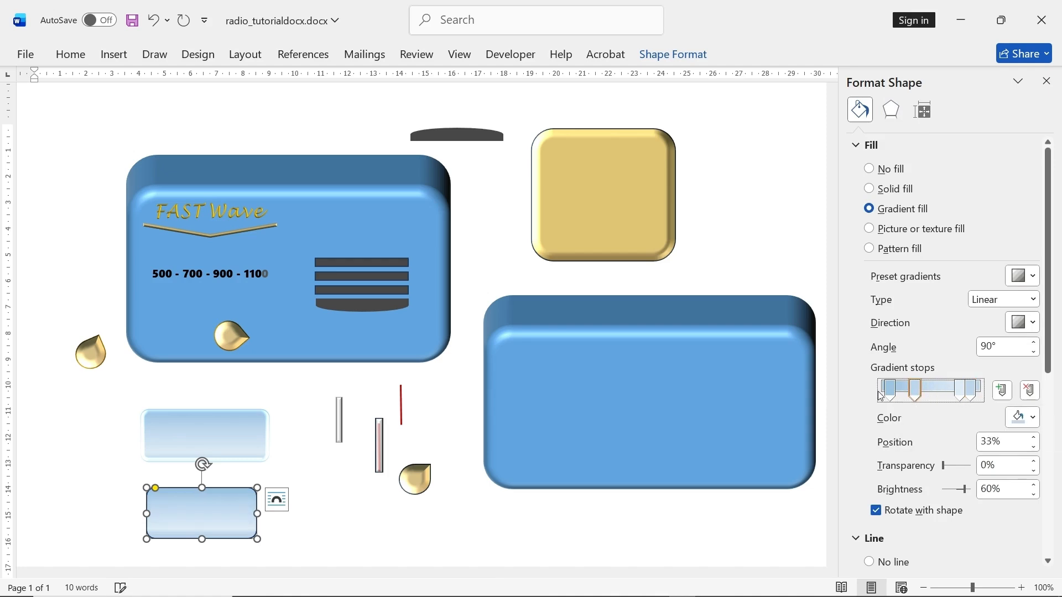
left_click(888, 390)
key("Delete")
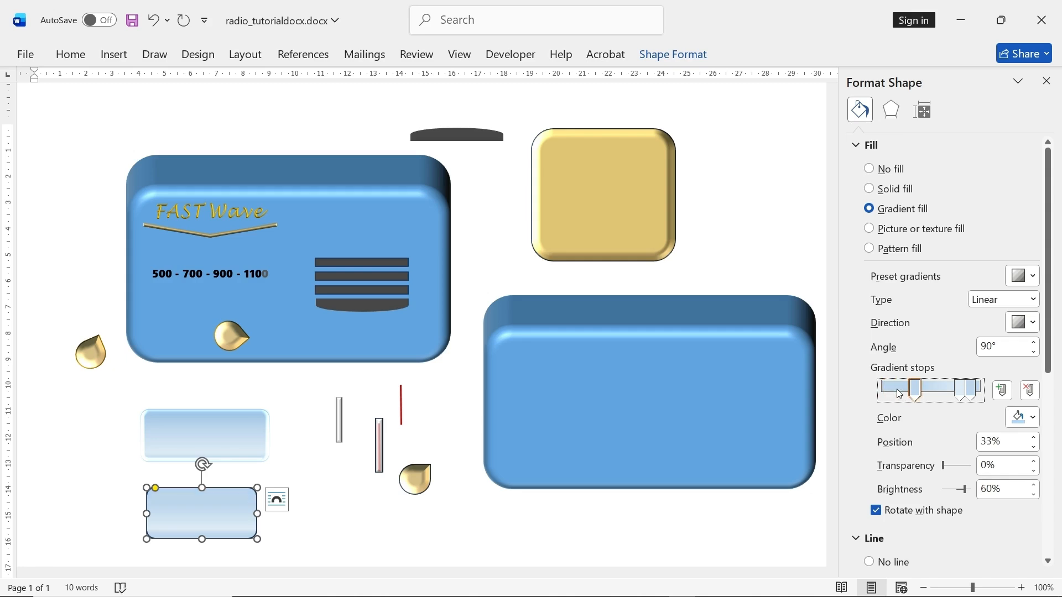
- Reposition the new panel's gradient stops, with the lightest at 65% and the last at 94%, and add another stop at 31%
left_click_drag(914, 394, 945, 402)
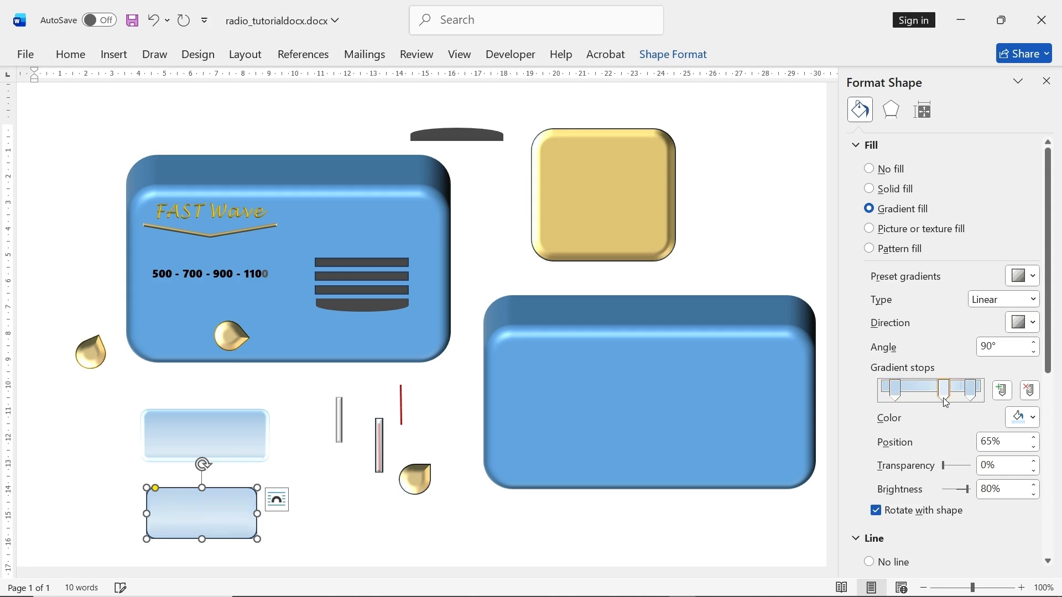
left_click(974, 394)
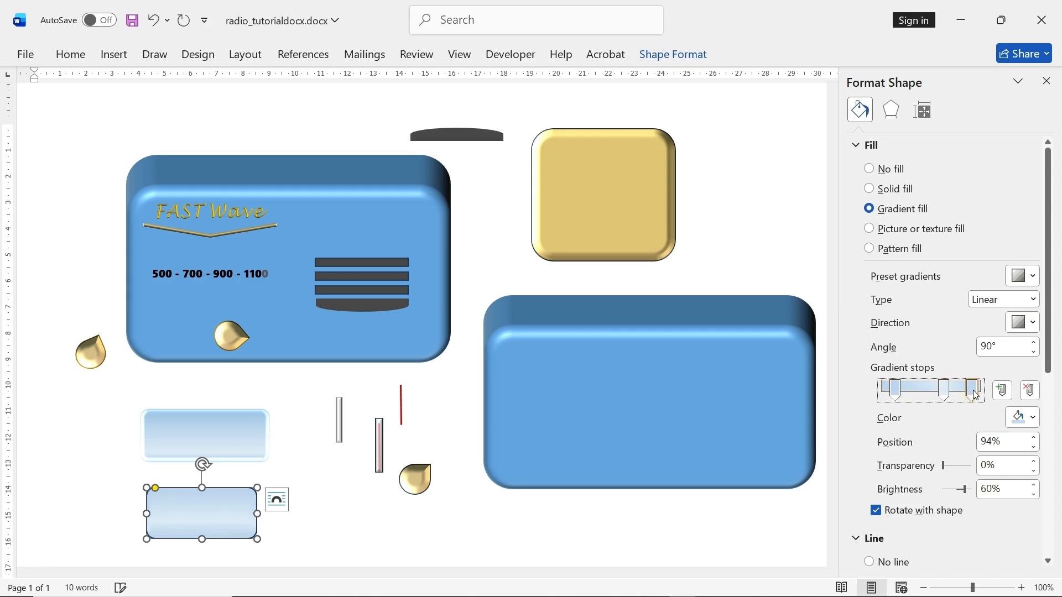
left_click(1033, 418)
left_click(1035, 420)
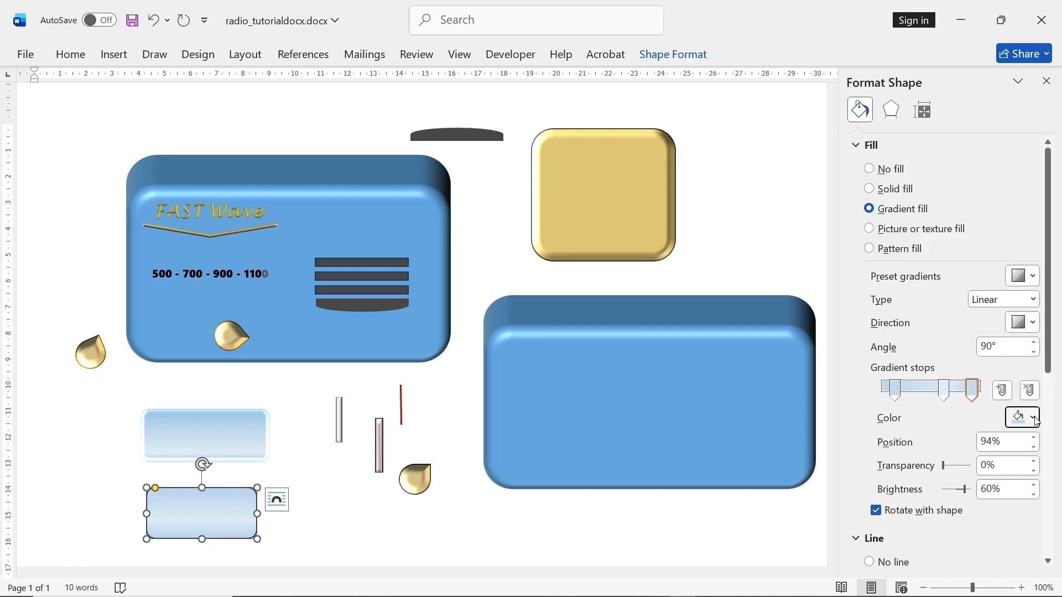
left_click(925, 391)
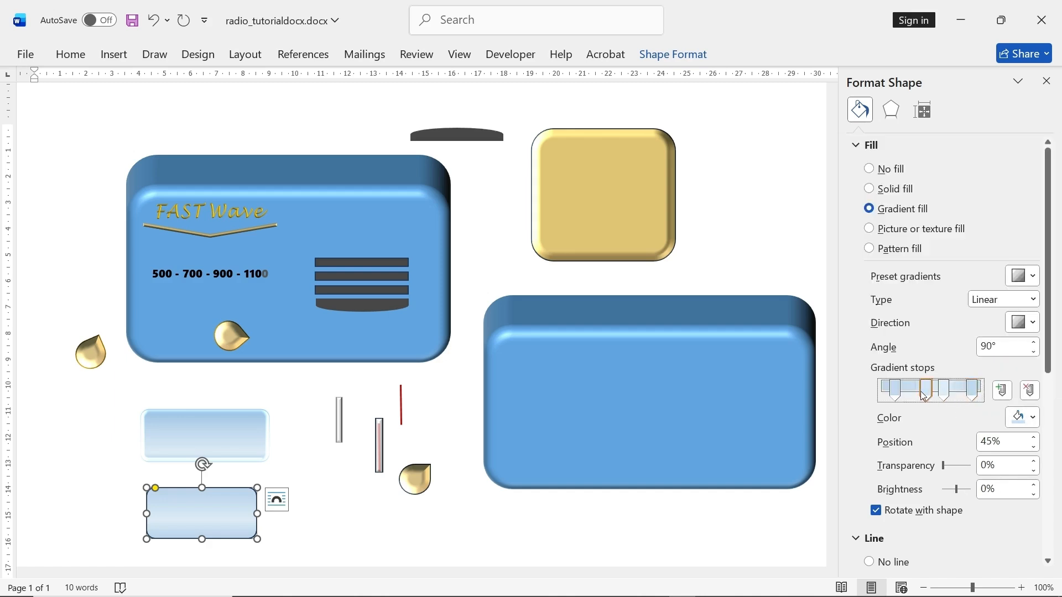
left_click_drag(923, 396, 914, 399)
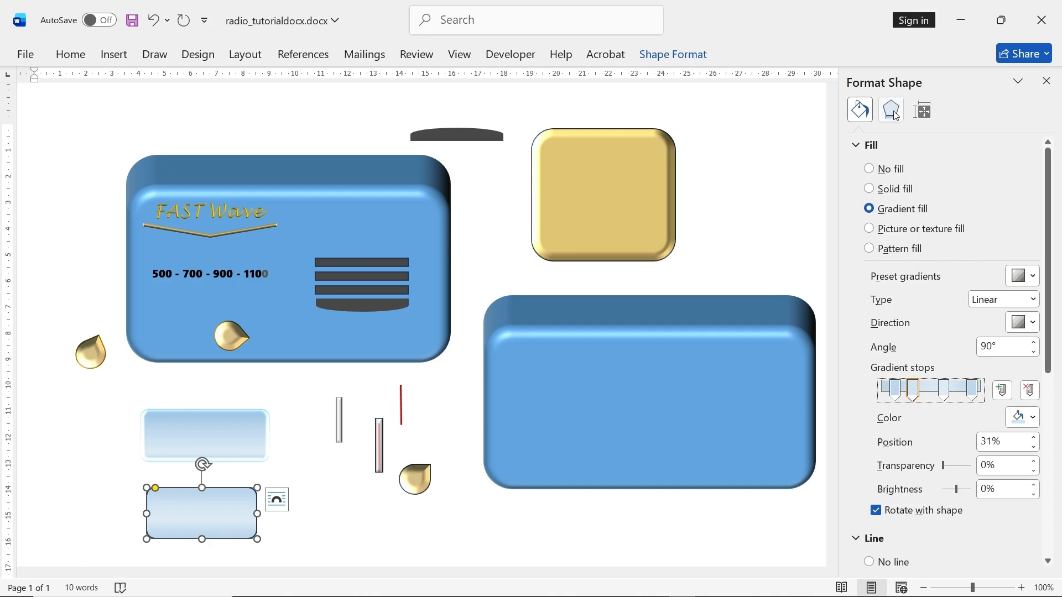
- Check the original light blue panel's top bevel and give the new rounded rectangle the same third-row, last bevel style
left_click(232, 442)
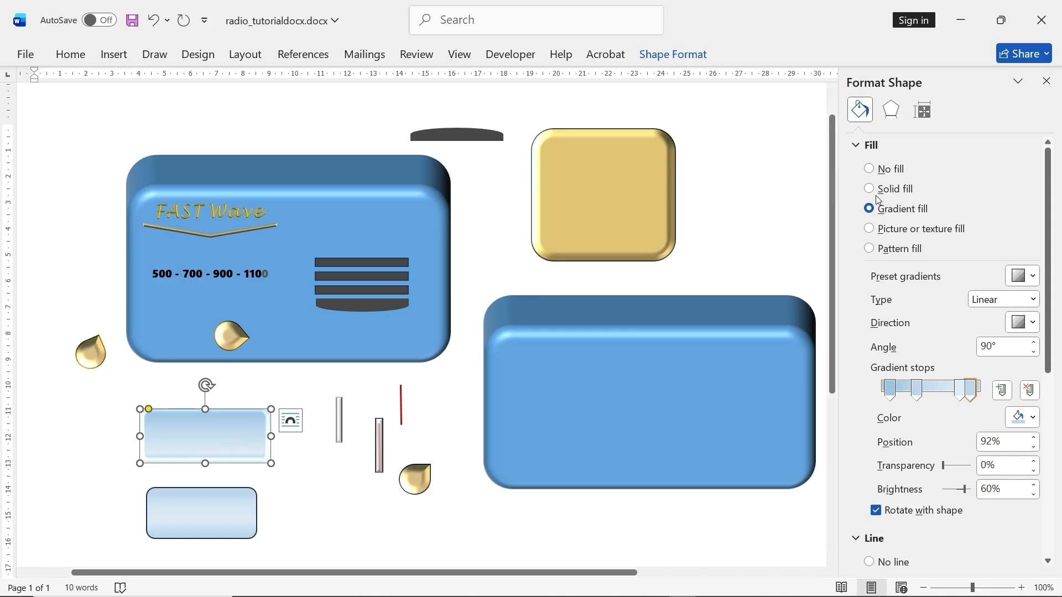
left_click(891, 109)
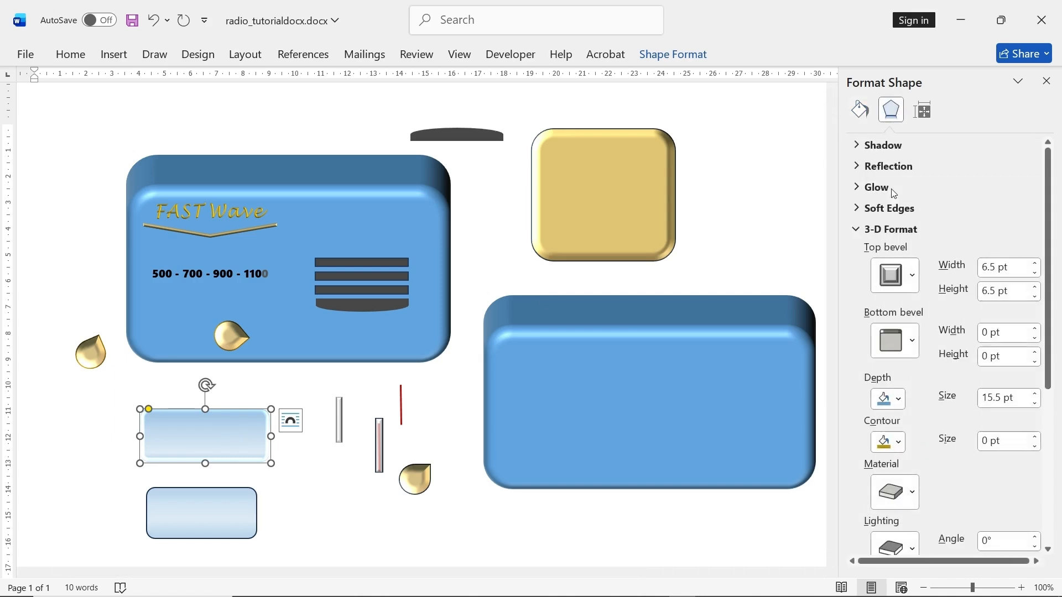
left_click(896, 281)
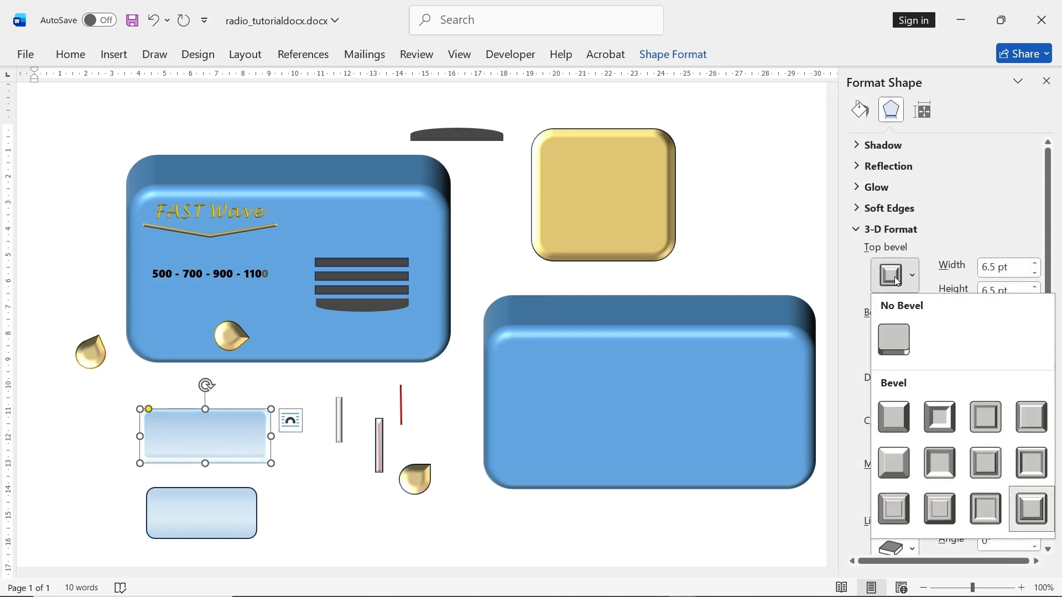
left_click(896, 282)
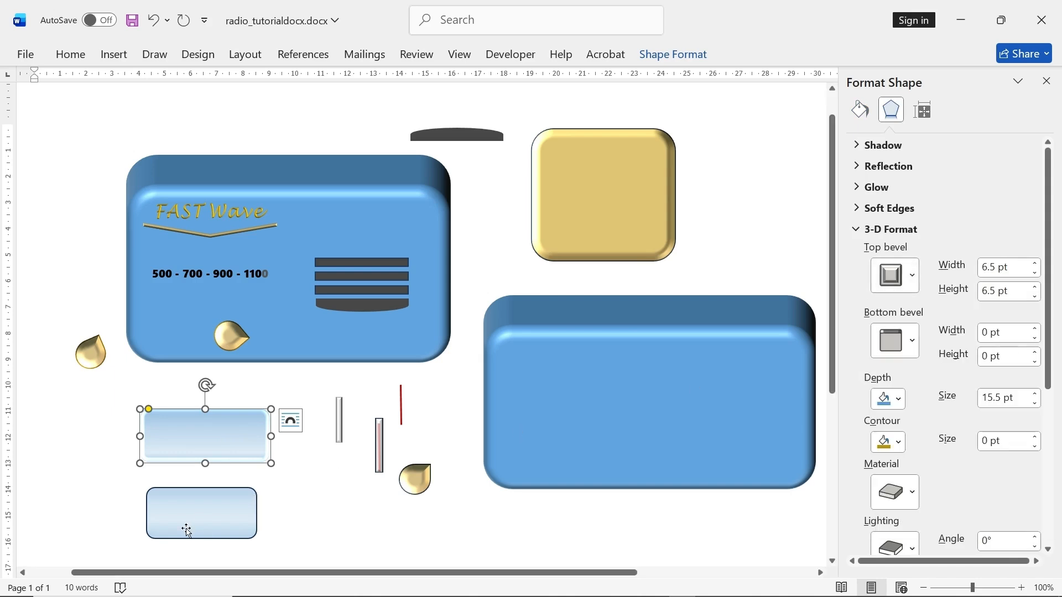
left_click(210, 525)
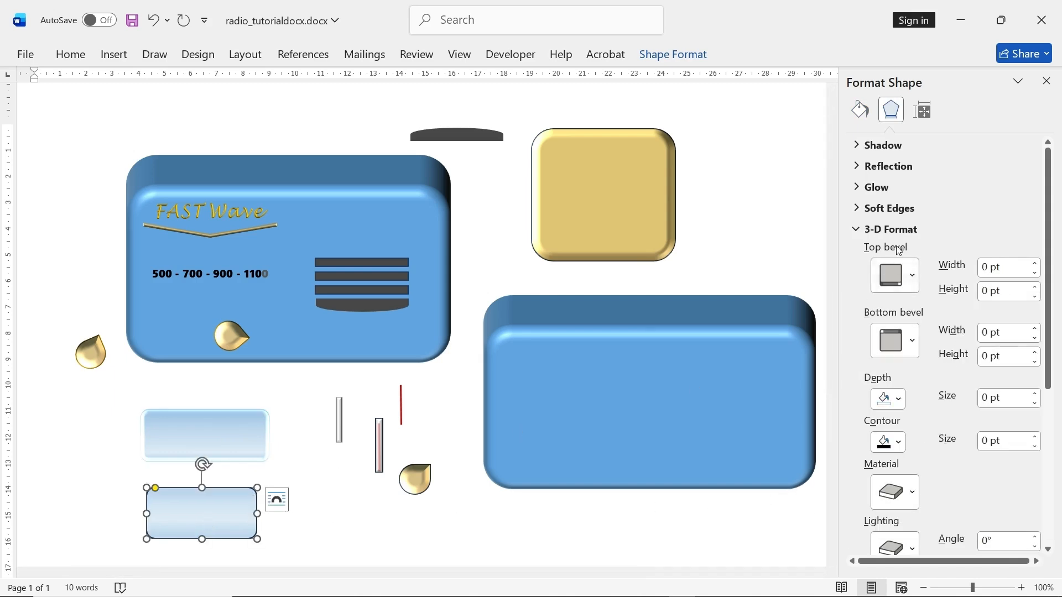
left_click(907, 279)
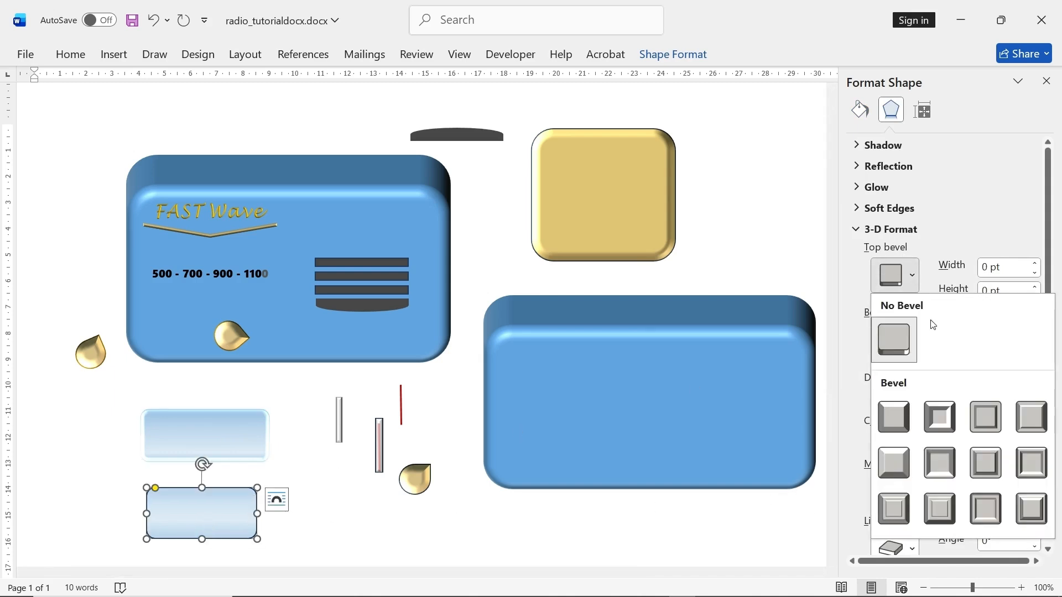
left_click(1032, 506)
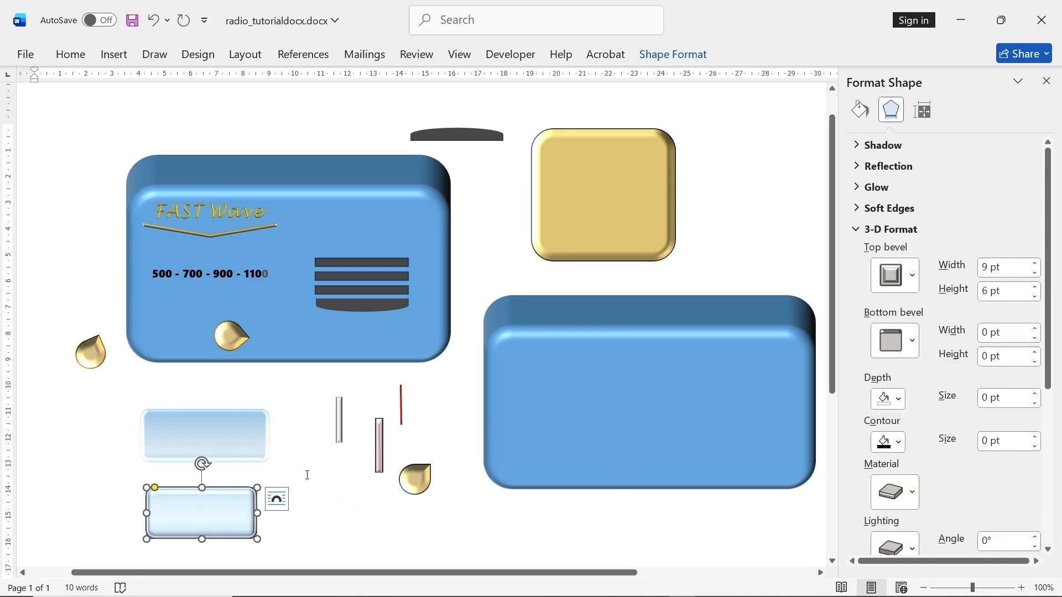
- Check the original light blue panel's top bevel size and remove the outline from the new rounded rectangle
left_click(223, 447)
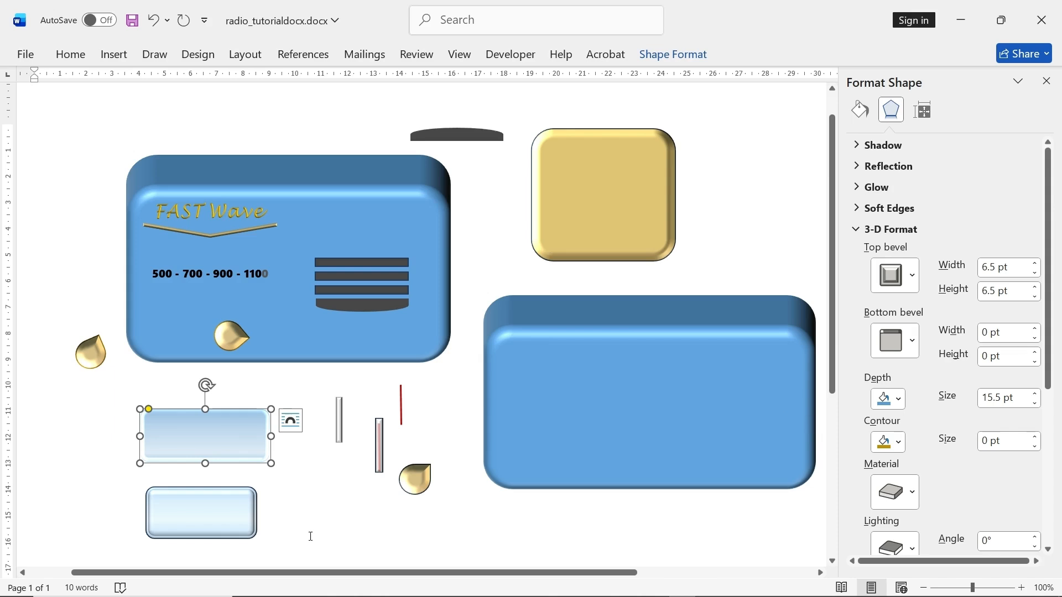
left_click(220, 514)
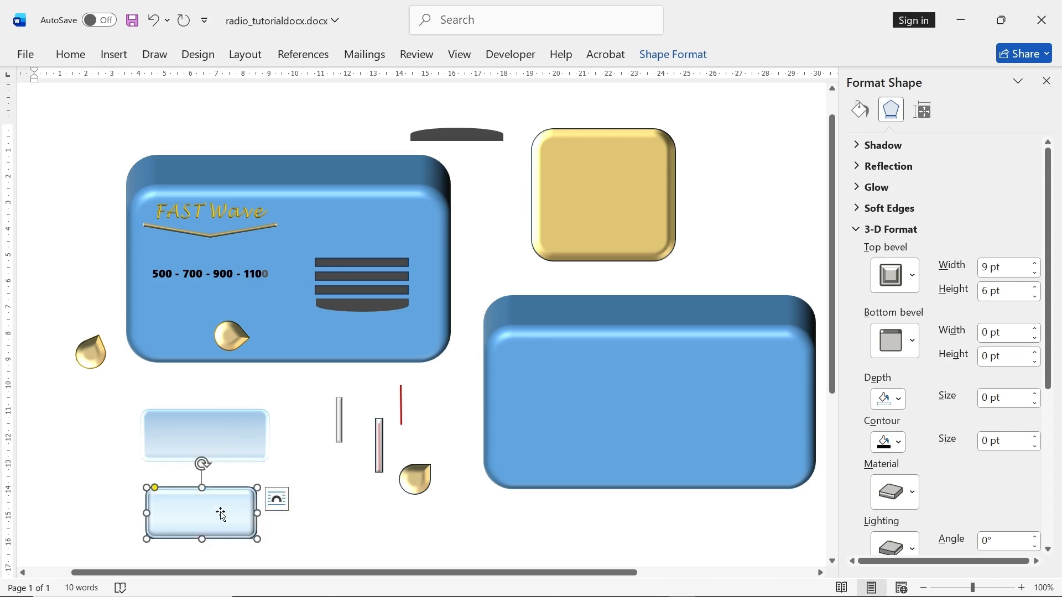
left_click(672, 54)
left_click(419, 98)
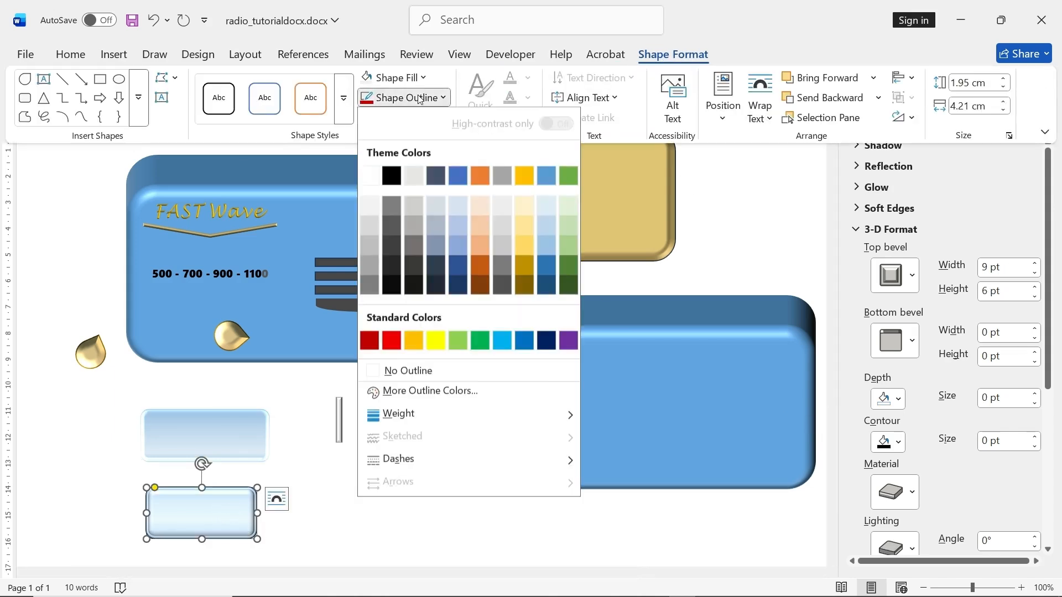
left_click(415, 371)
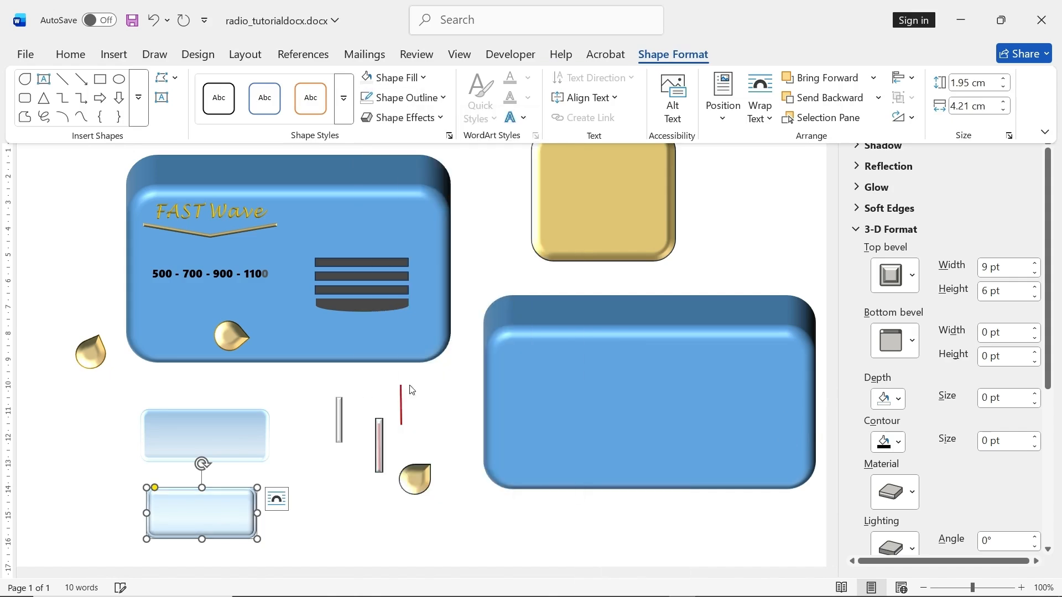
- Set the new rounded rectangle's top bevel to 6.5 pt width and 6.5 pt height, matching the original panel
left_click(246, 445)
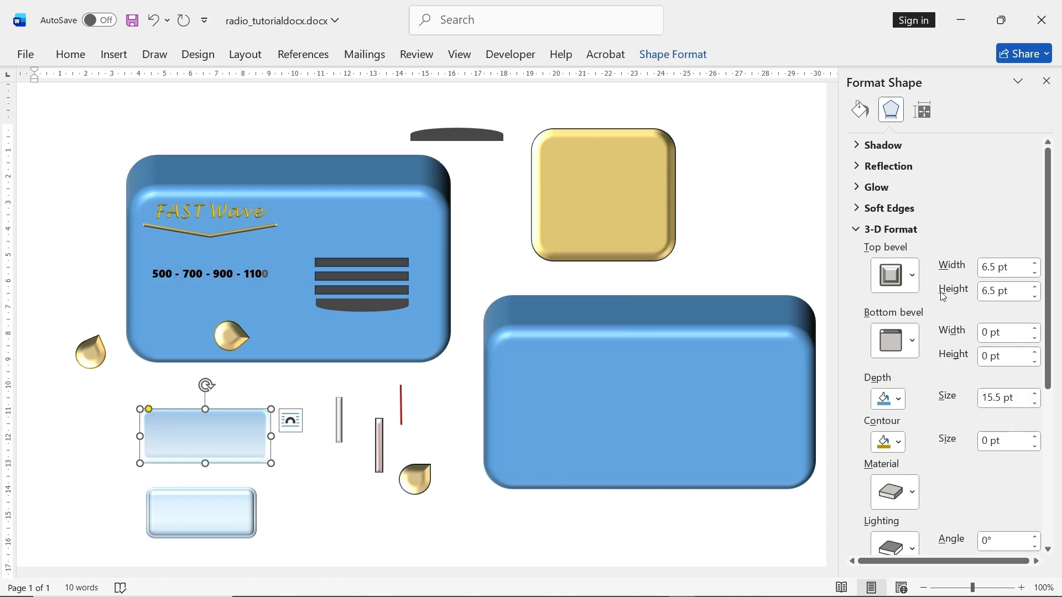
left_click(215, 501)
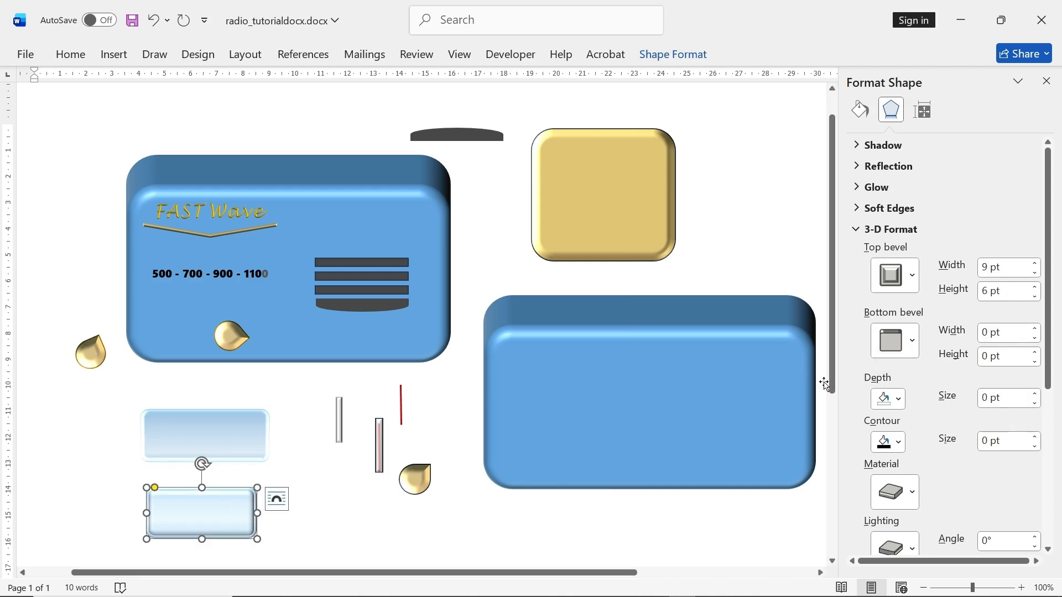
left_click(1034, 273)
left_click(1034, 273)
left_click(1034, 273)
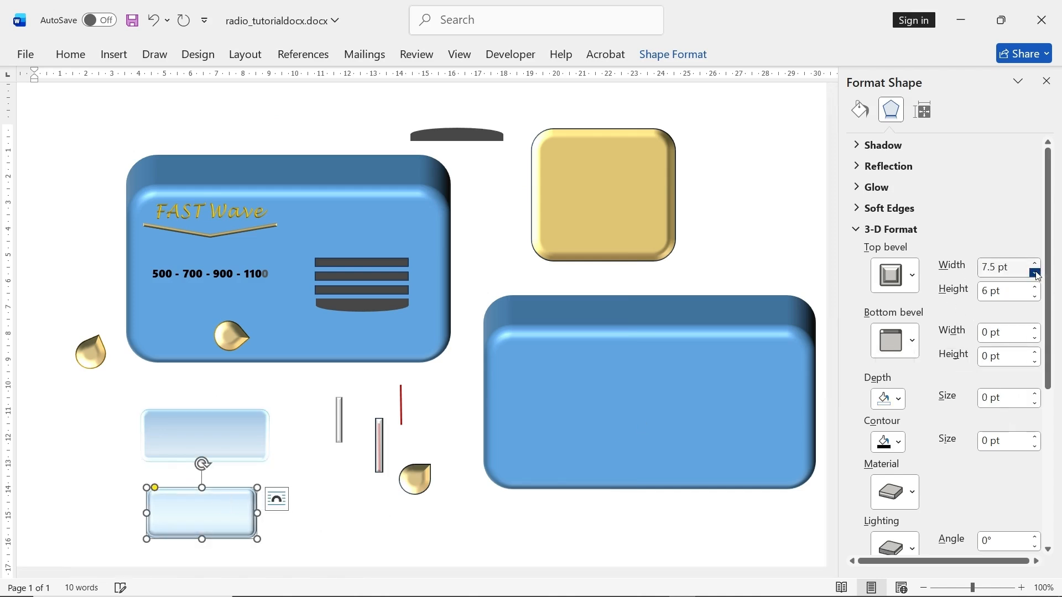
left_click(1034, 273)
left_click(1034, 273)
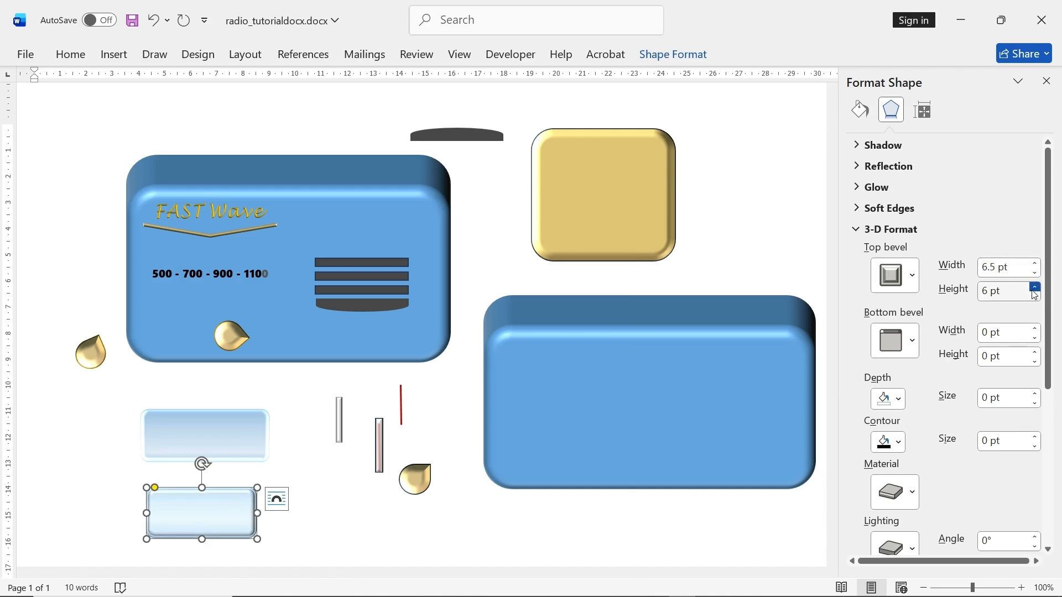
left_click(1034, 286)
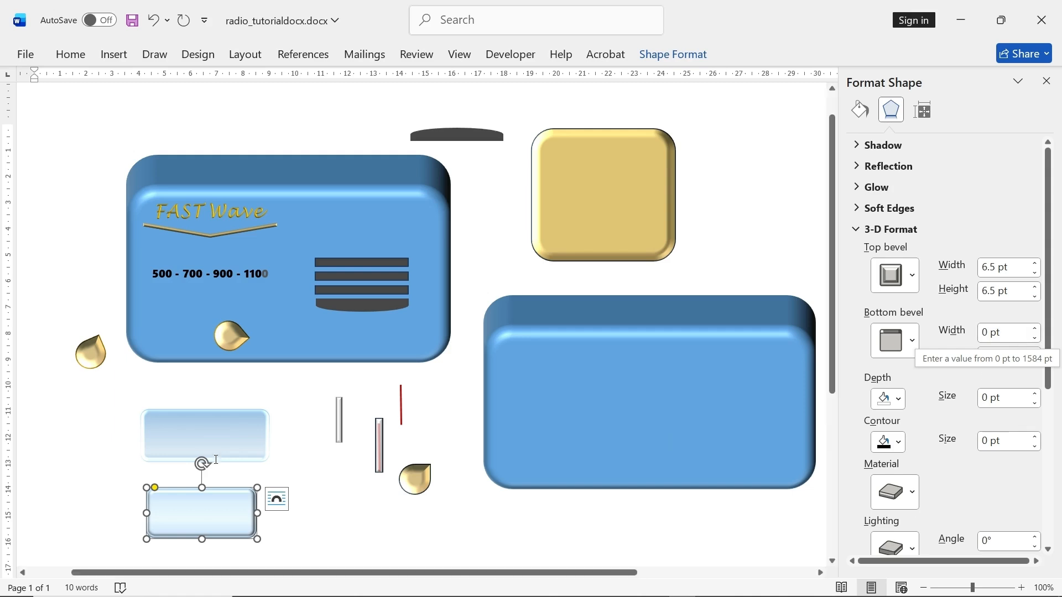
- Check the original panel's 3-D lighting and give the new rounded rectangle the same last lighting style of the Special group
left_click(220, 437)
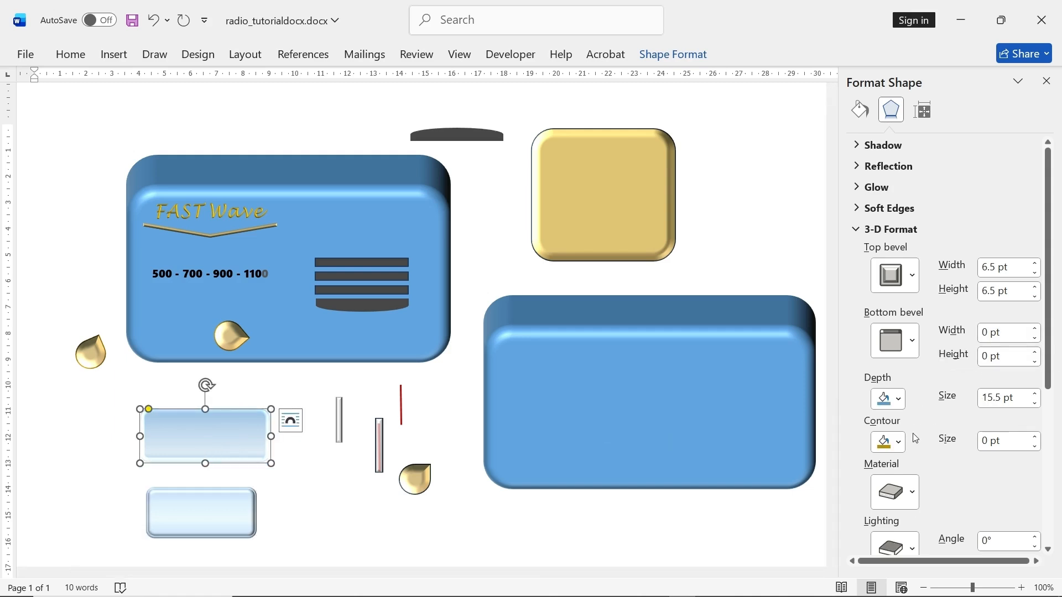
scroll(938, 449, "down", 3)
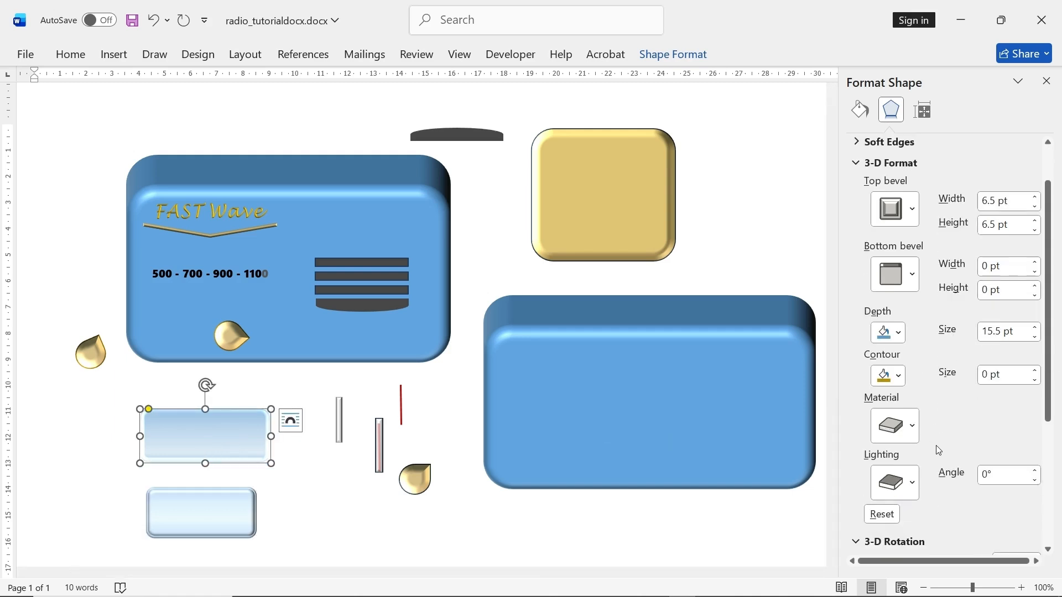
left_click(911, 426)
left_click(910, 426)
left_click(911, 476)
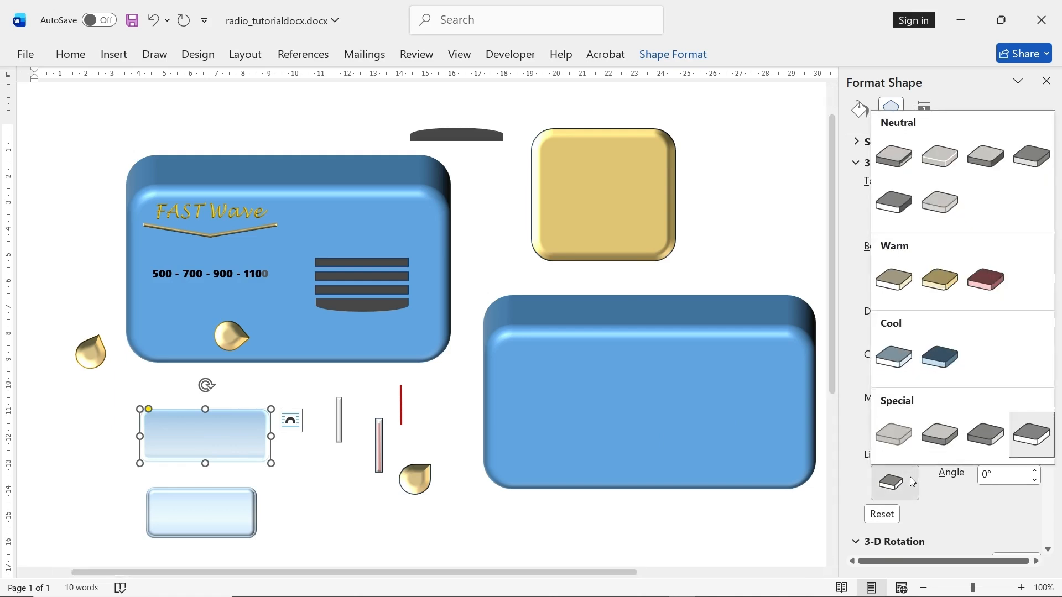
left_click(910, 476)
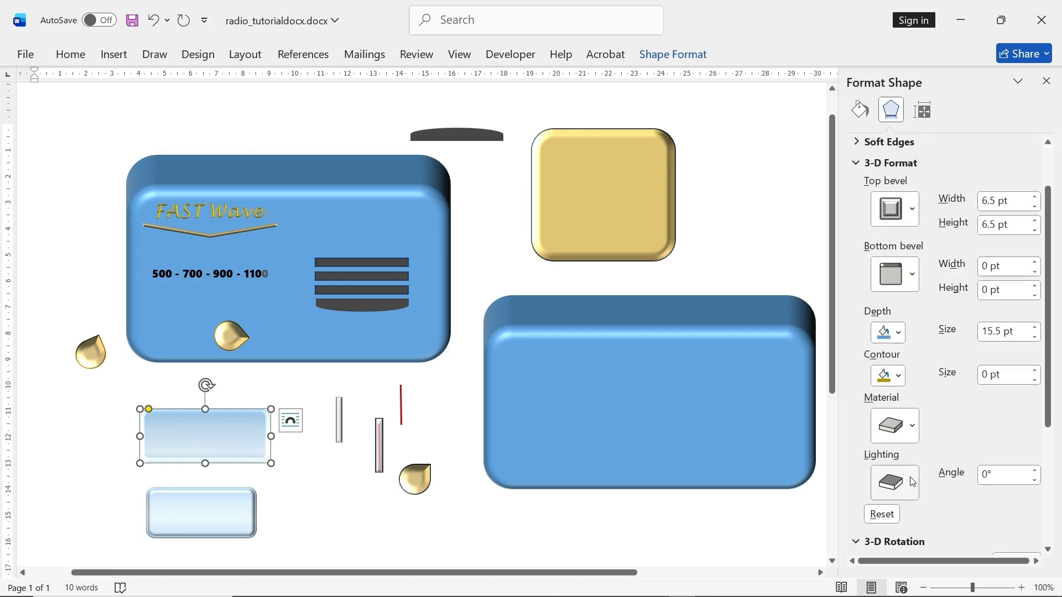
left_click(202, 513)
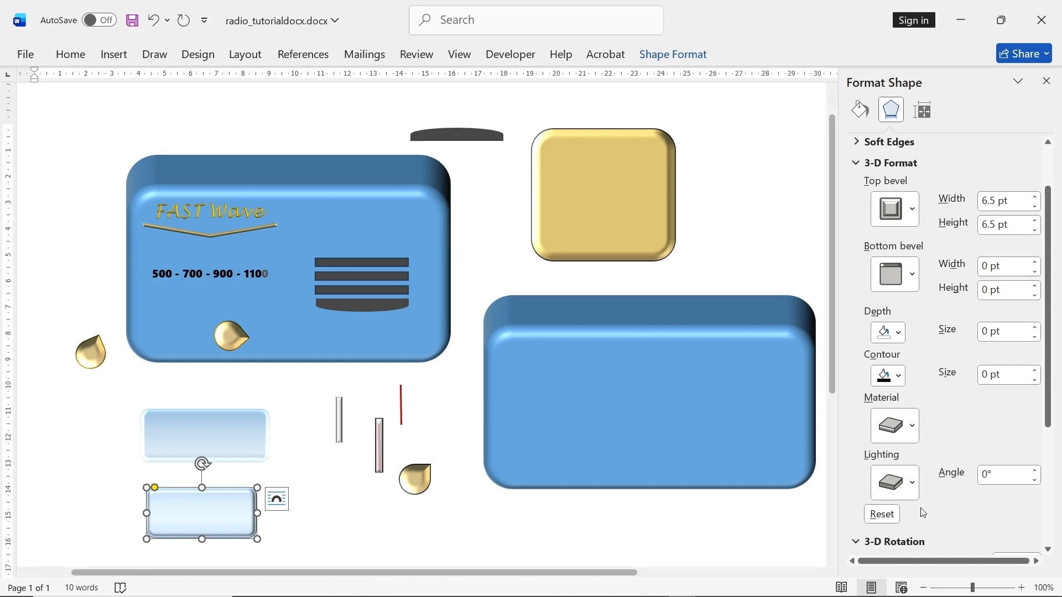
left_click(911, 483)
left_click(1029, 434)
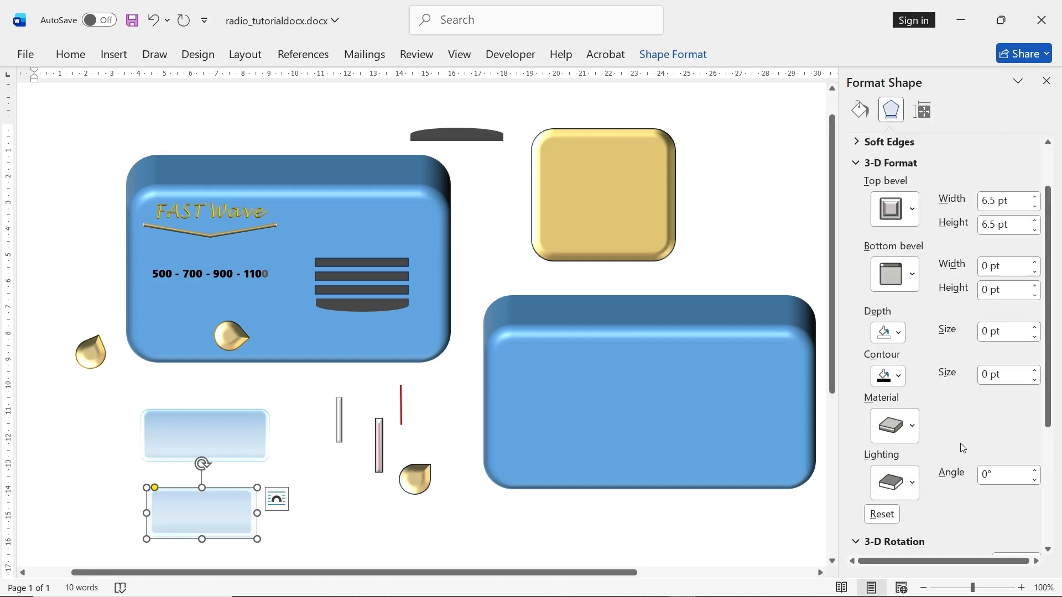
- Widen the new panel to nearly the original's width and align it just below, checking the original's fill and material for comparison
left_click(338, 479)
left_click(232, 510)
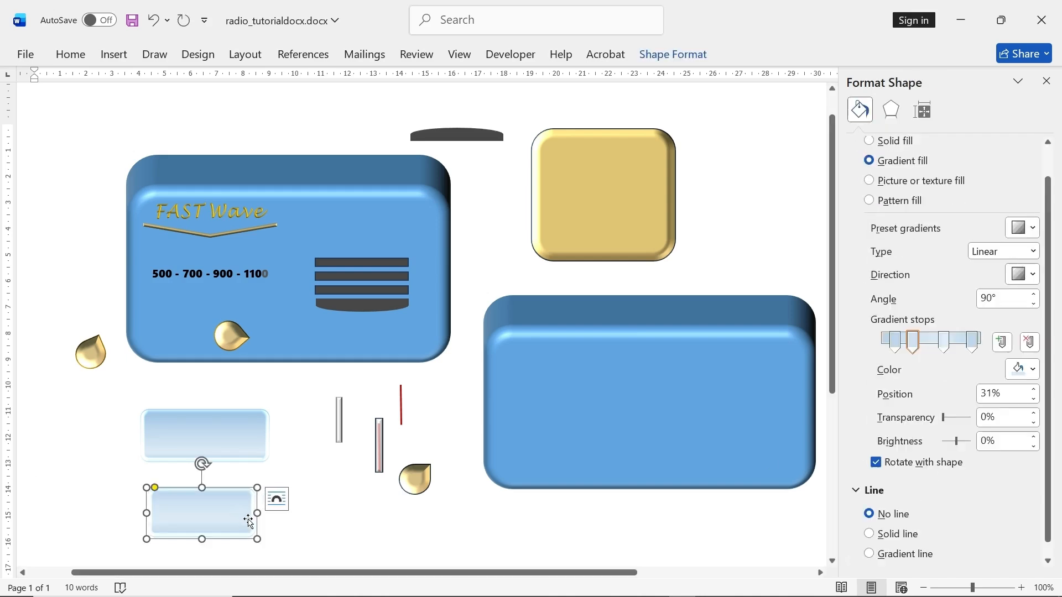
left_click(252, 447)
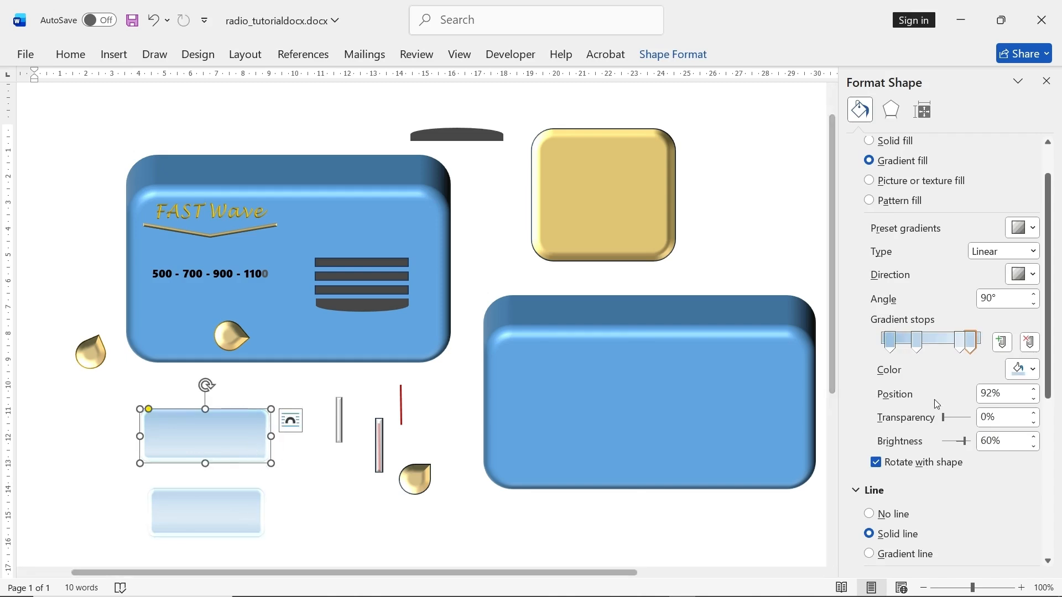
left_click(890, 109)
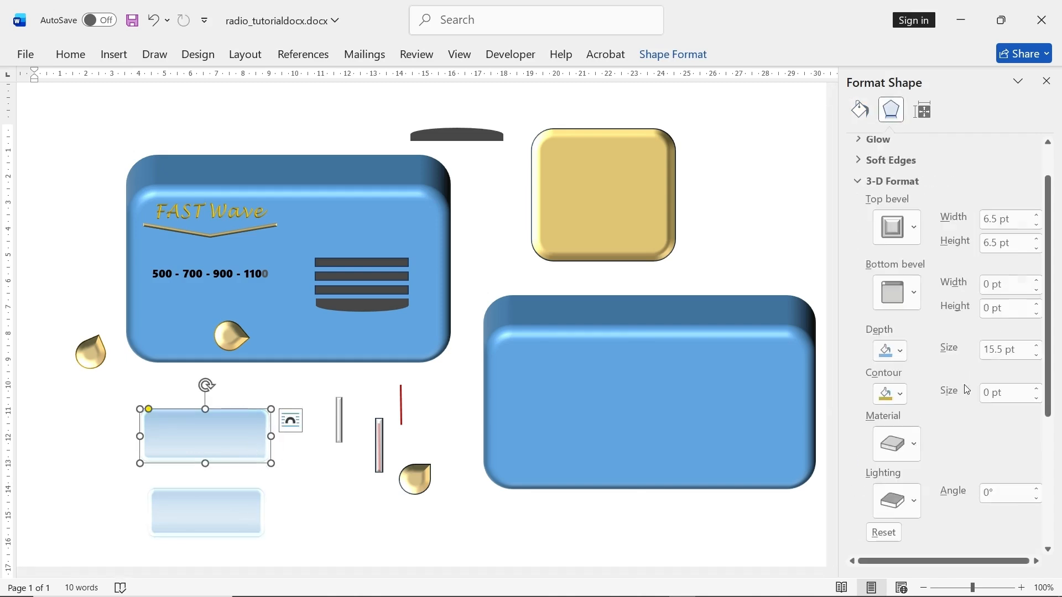
left_click(912, 443)
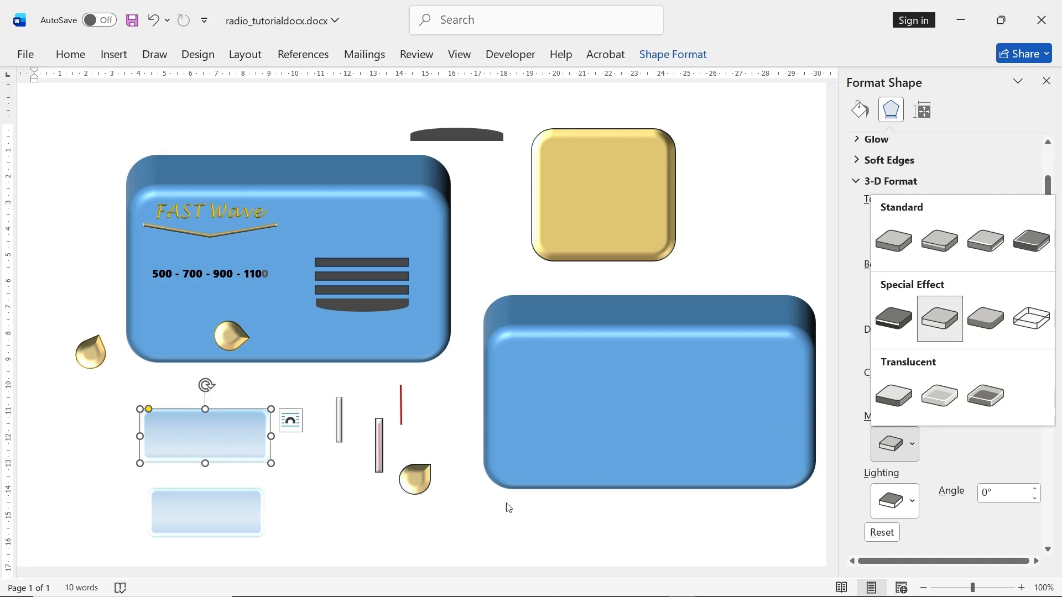
left_click(416, 539)
left_click(209, 513)
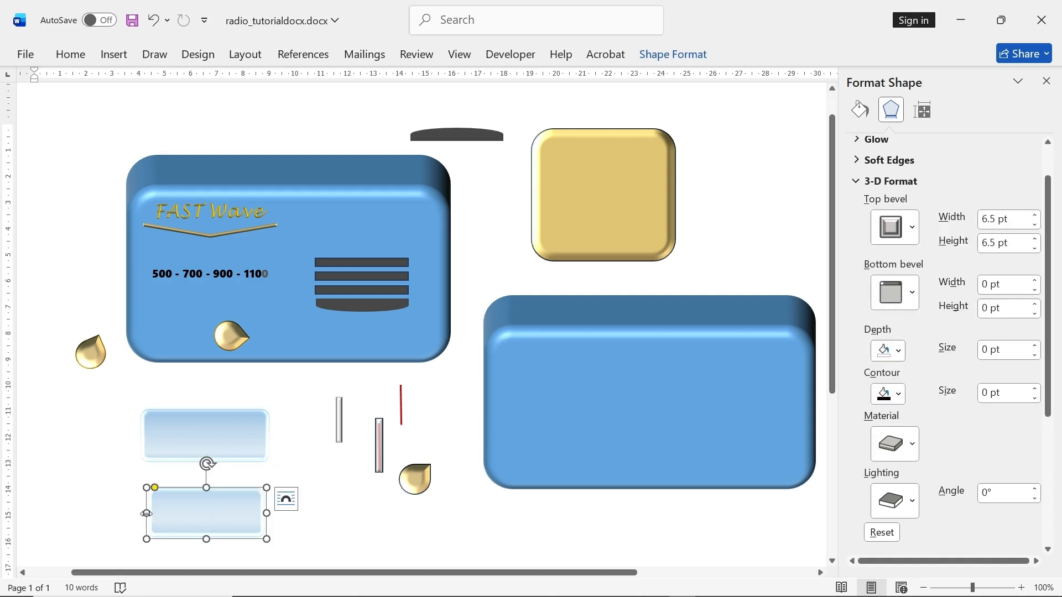
left_click_drag(147, 513, 190, 502)
- Examine the lightest and the second gradient stops of the new panel's fill
left_click(860, 110)
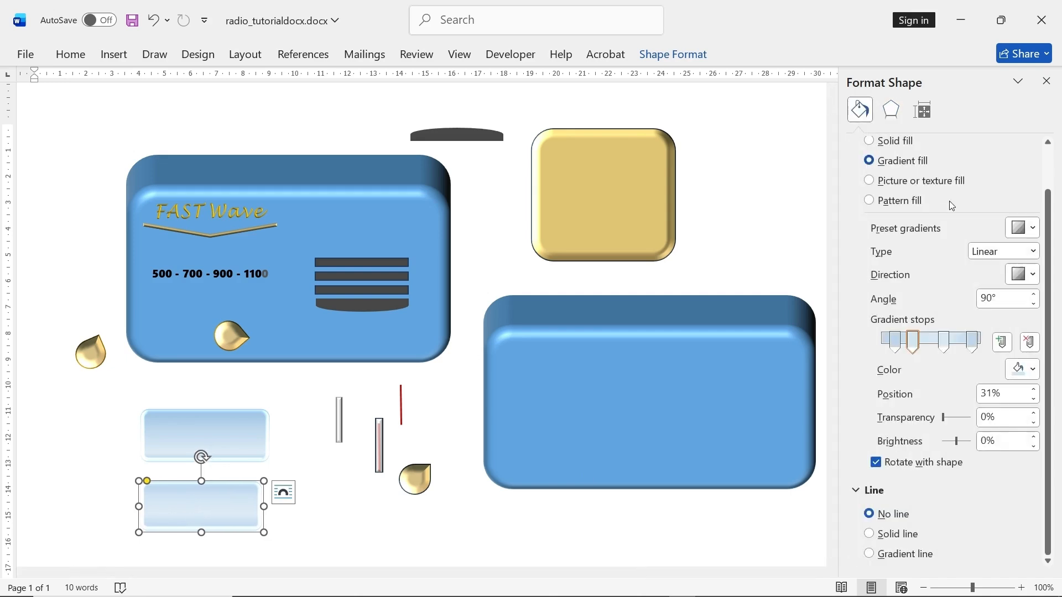
scroll(947, 249, "up", 1)
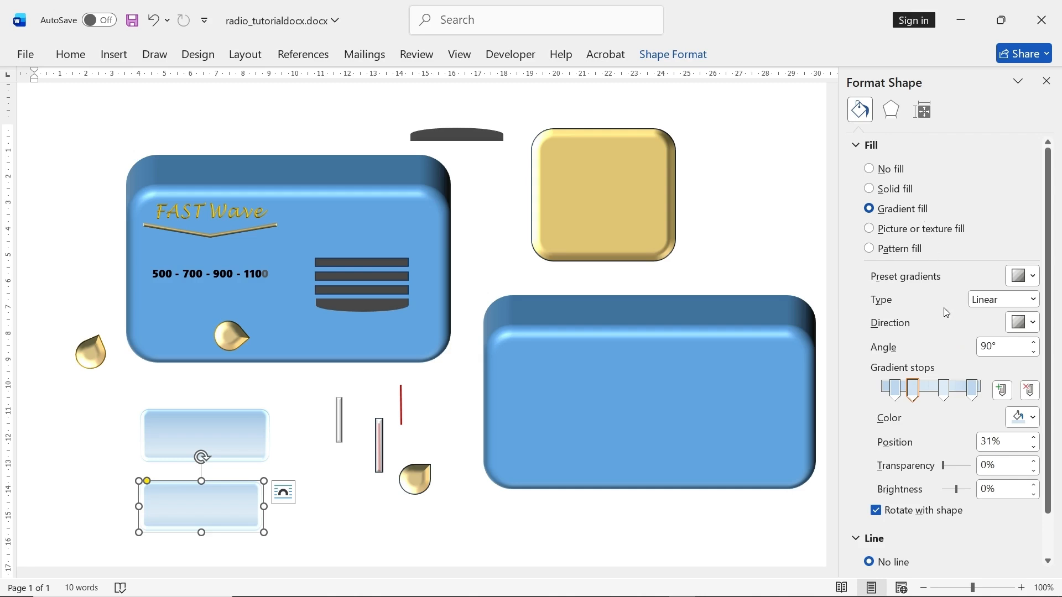
left_click(945, 395)
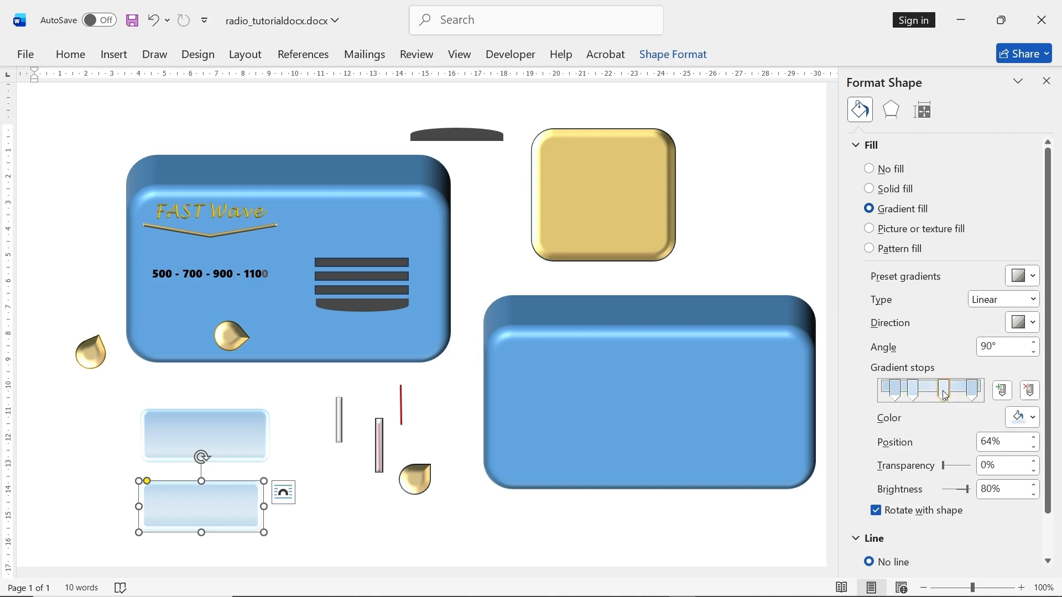
left_click(913, 394)
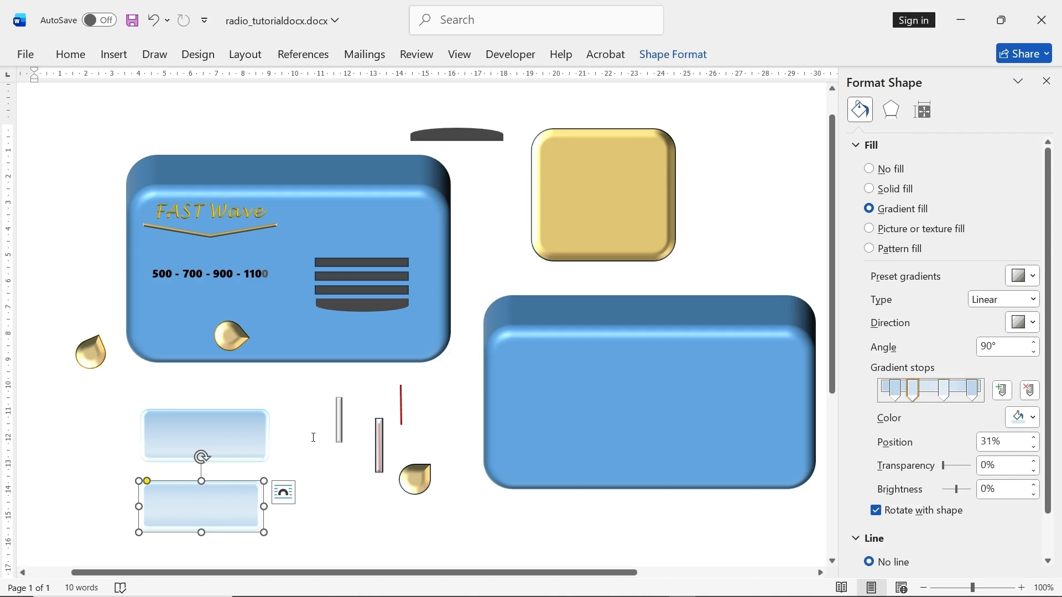
- Move the "500 - 700 - 900 - 1100" text box off the radio to just above the original light blue panel
left_click(293, 424)
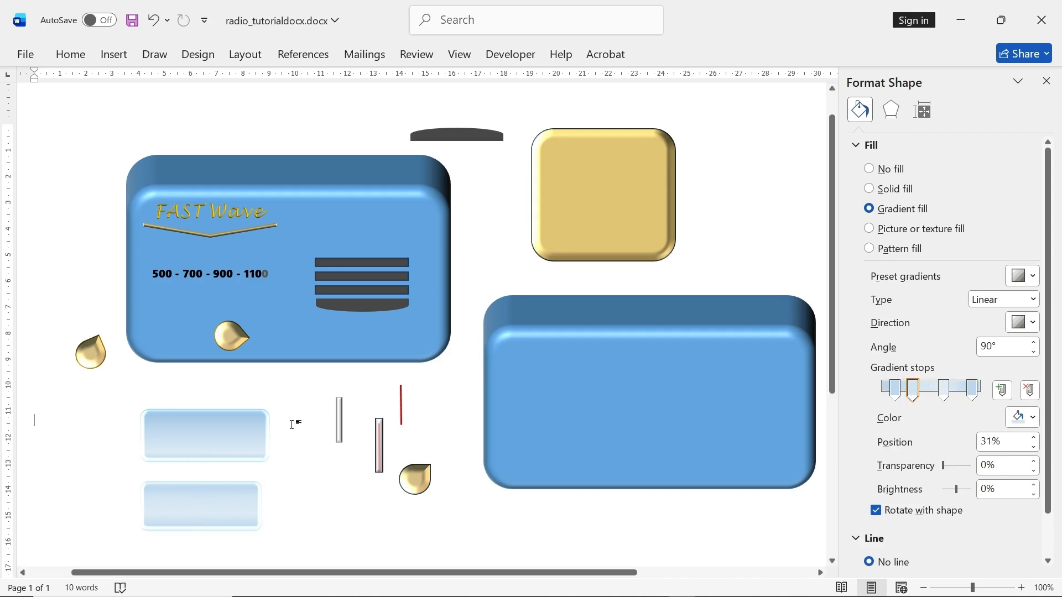
left_click(226, 284)
left_click_drag(226, 283, 220, 382)
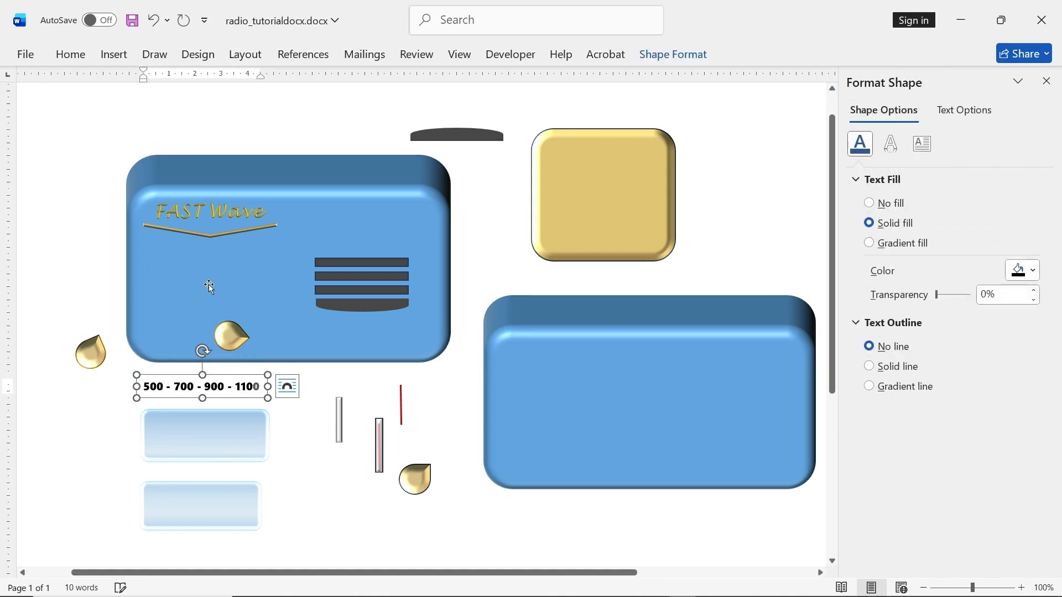
- Draw a wide text box below the small gold teardrop knob and enter "FAST Wave" in it
left_click(115, 59)
left_click(223, 78)
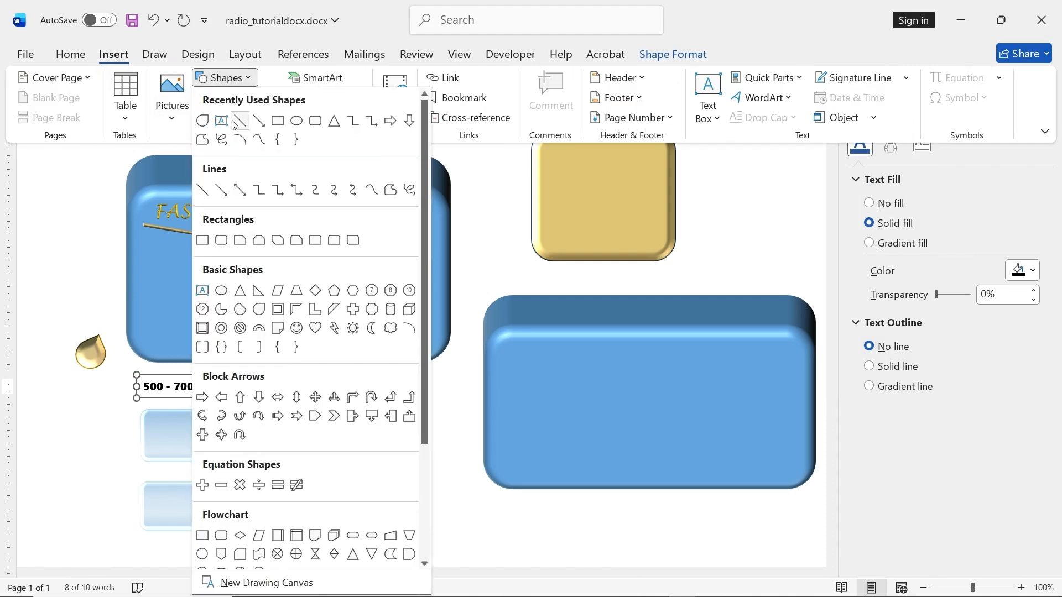
left_click(225, 119)
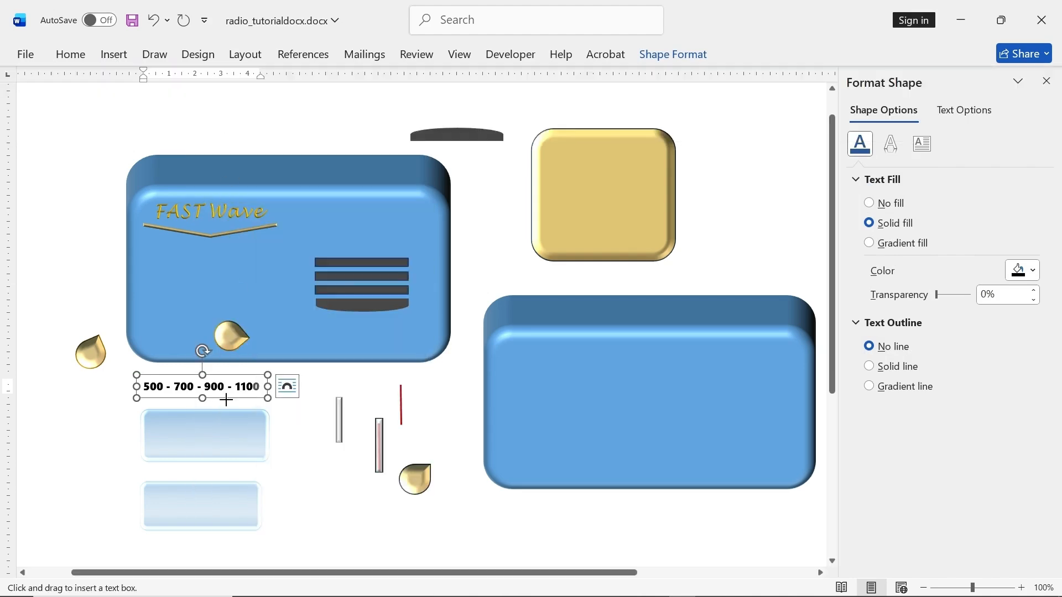
left_click_drag(286, 507, 465, 554)
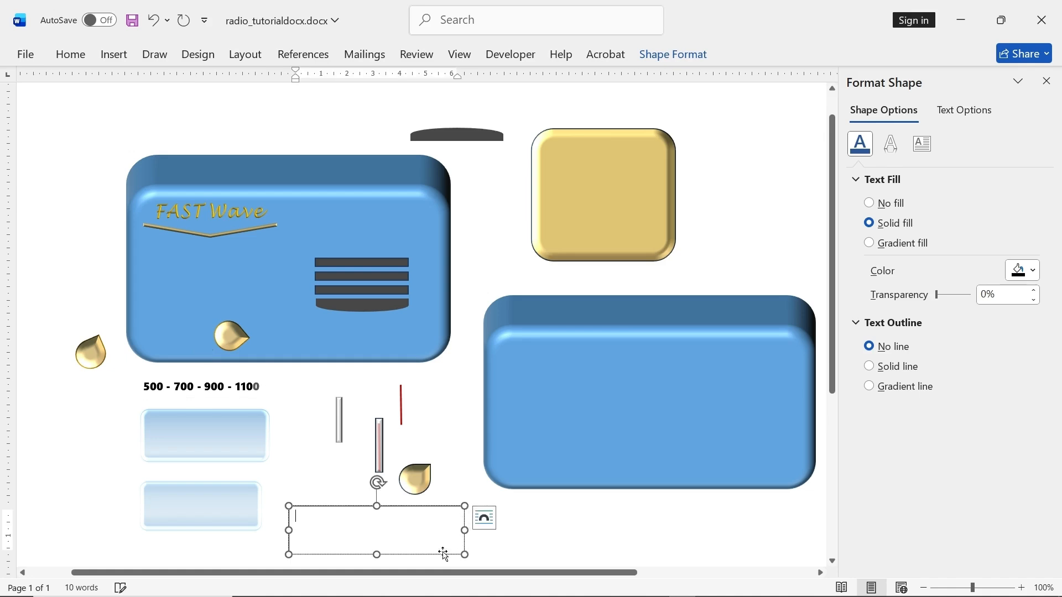
left_click(192, 213)
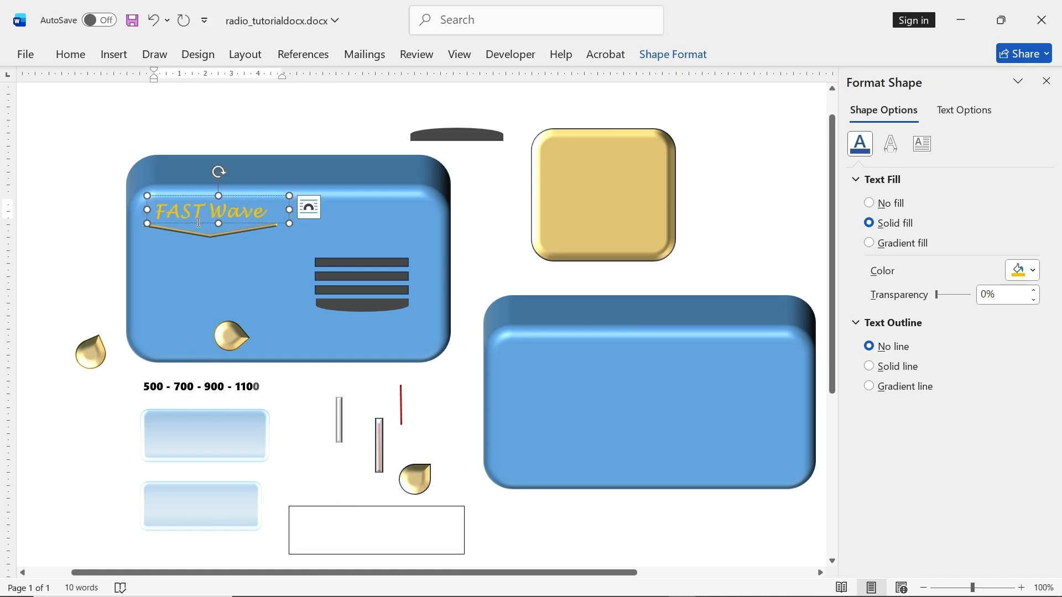
left_click(343, 520)
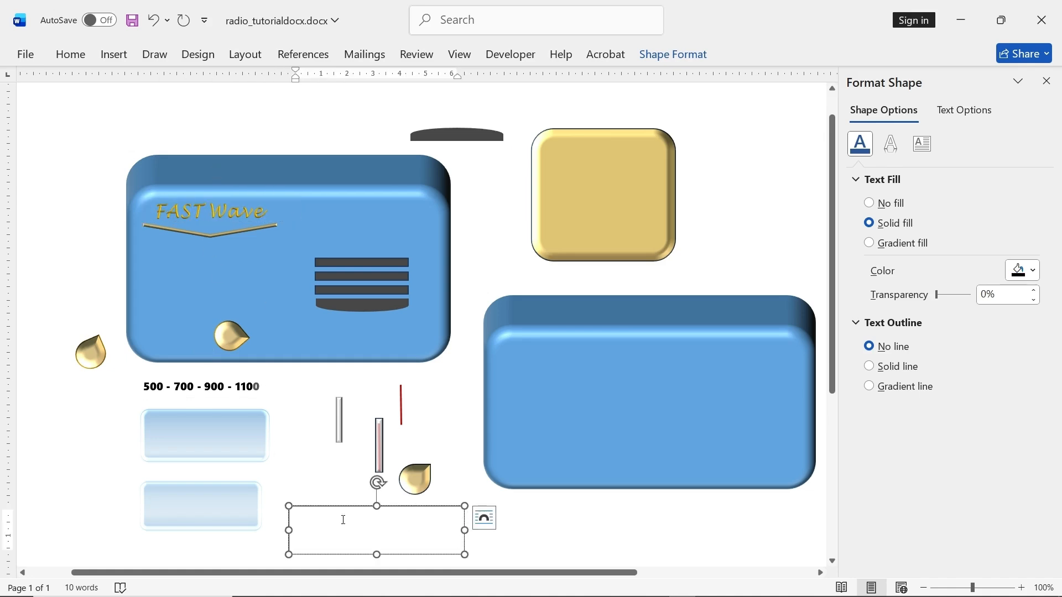
type("FAST Wave")
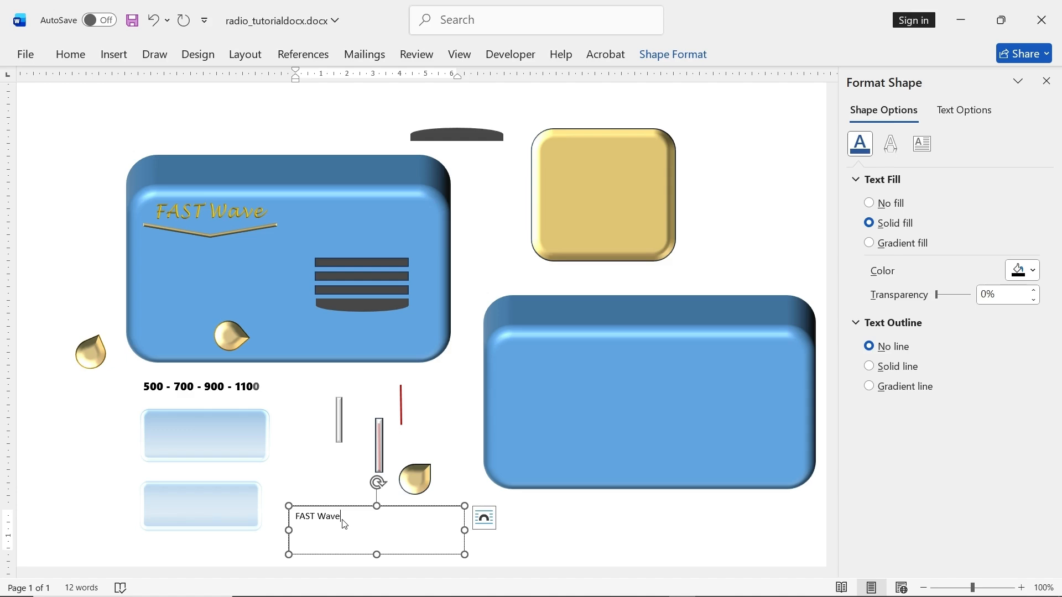
- Set the font of the new "FAST Wave" text to Lucida Handwriting
left_click_drag(357, 517, 293, 519)
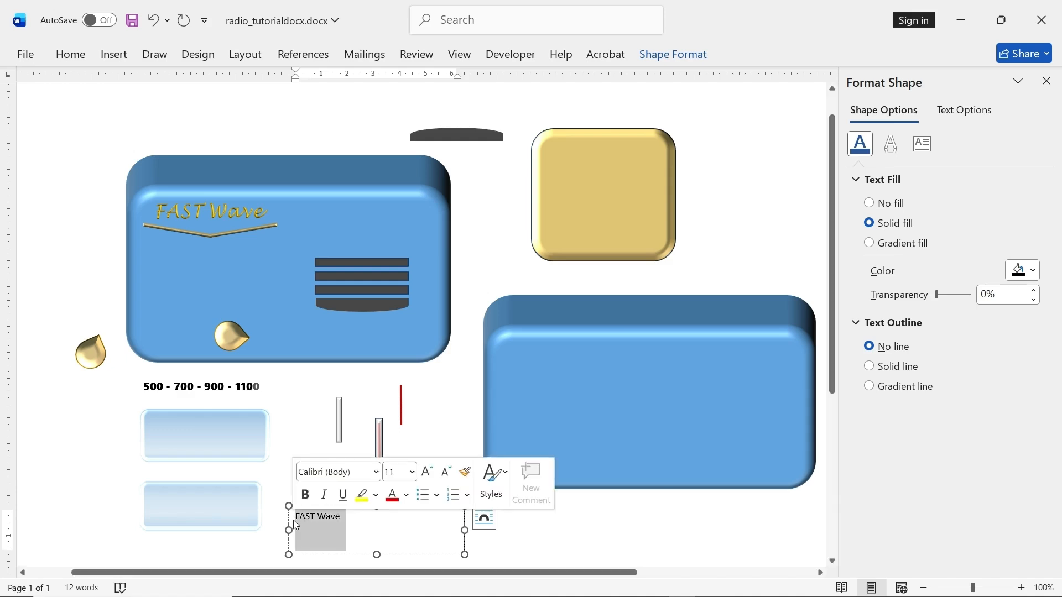
left_click(376, 473)
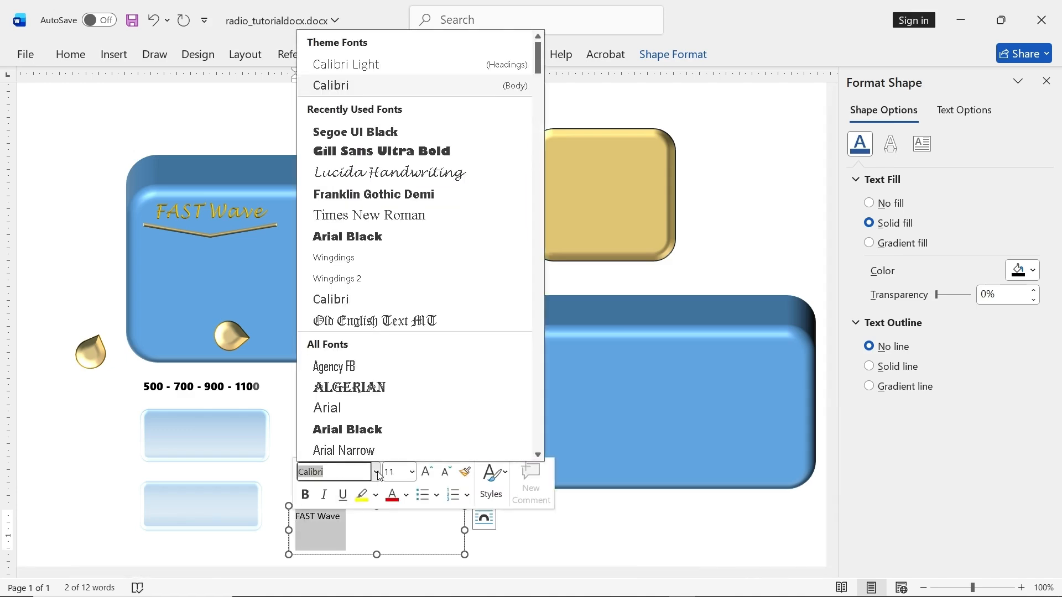
left_click(391, 172)
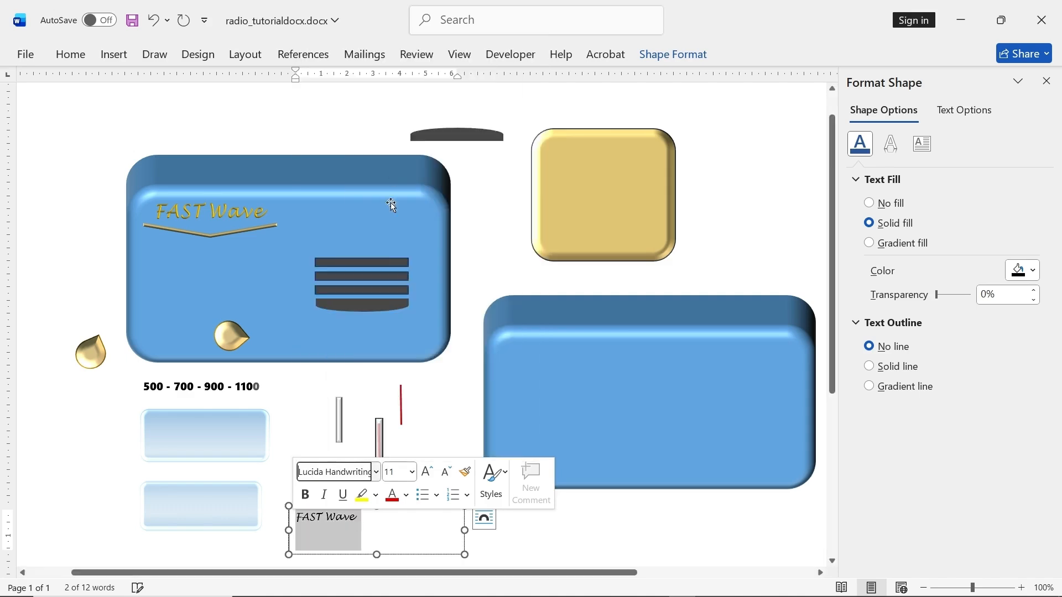
- Make the new "FAST Wave" text bold and set its font size to 16
left_click(308, 496)
left_click(412, 472)
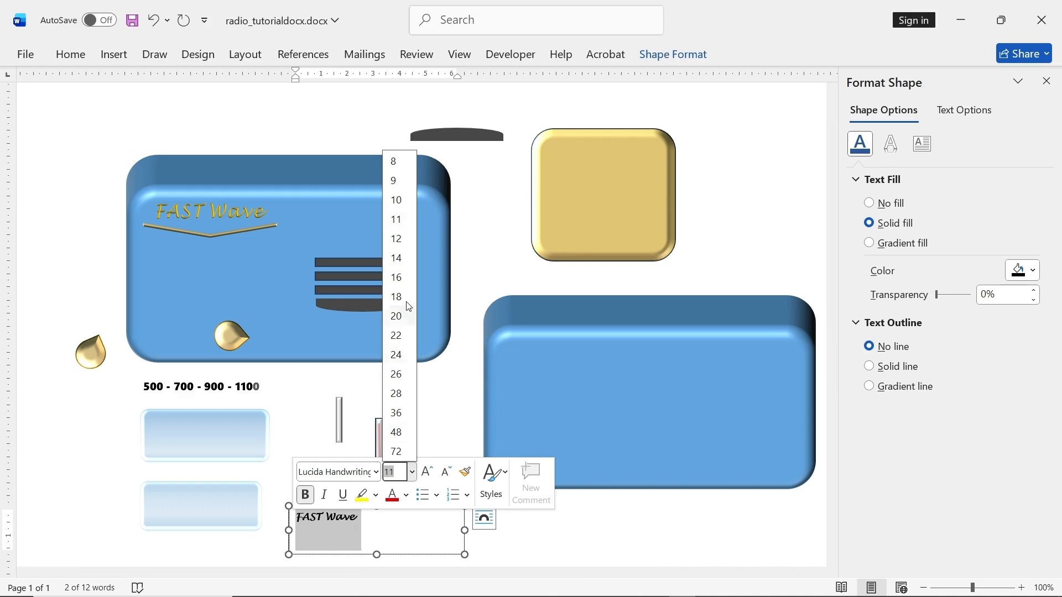
left_click(403, 277)
- Check the original lettering's font size, and set the new "FAST Wave" text to size 20 in the gold theme colour
left_click(233, 201)
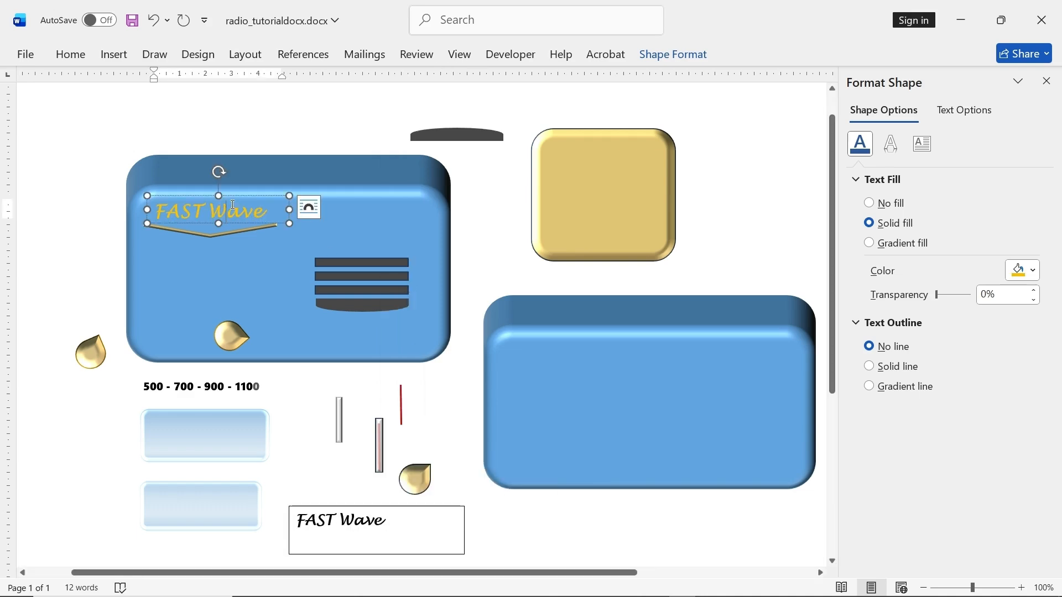
left_click(77, 57)
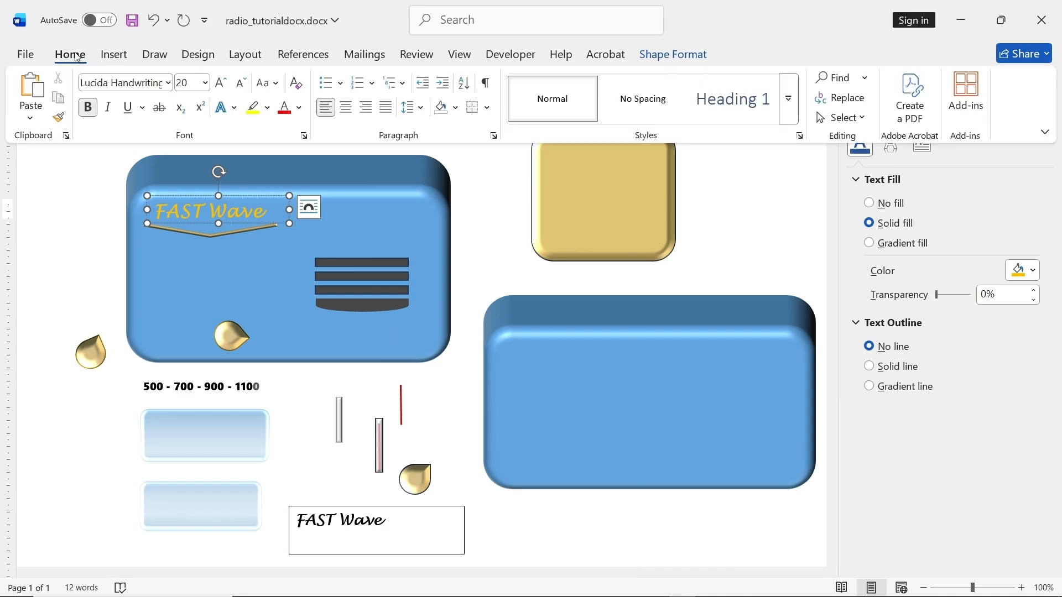
left_click(339, 523)
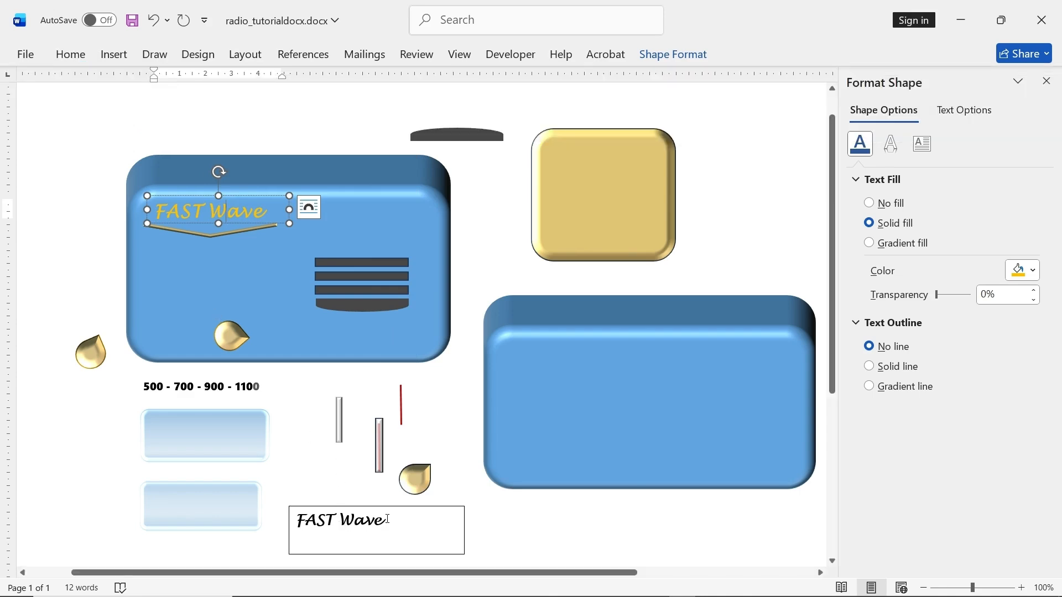
left_click_drag(389, 520, 297, 519)
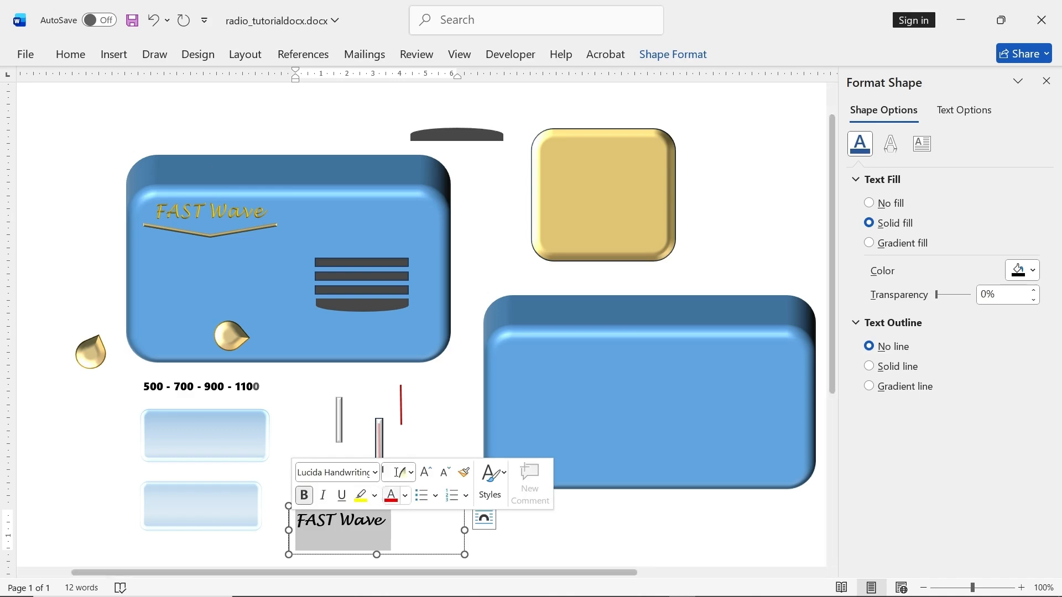
left_click(410, 472)
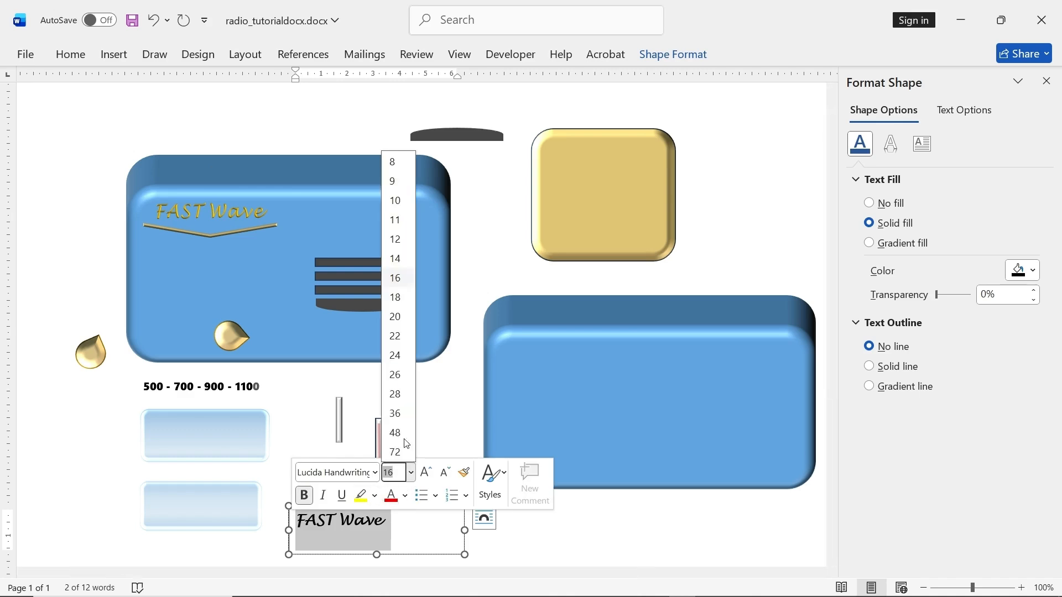
left_click(395, 317)
left_click(407, 494)
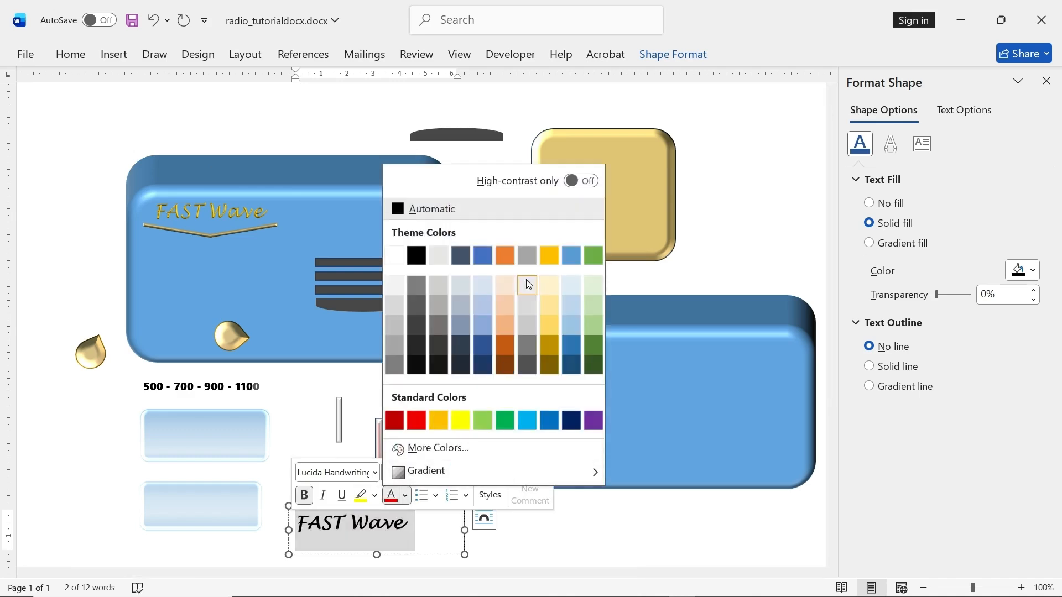
left_click(554, 251)
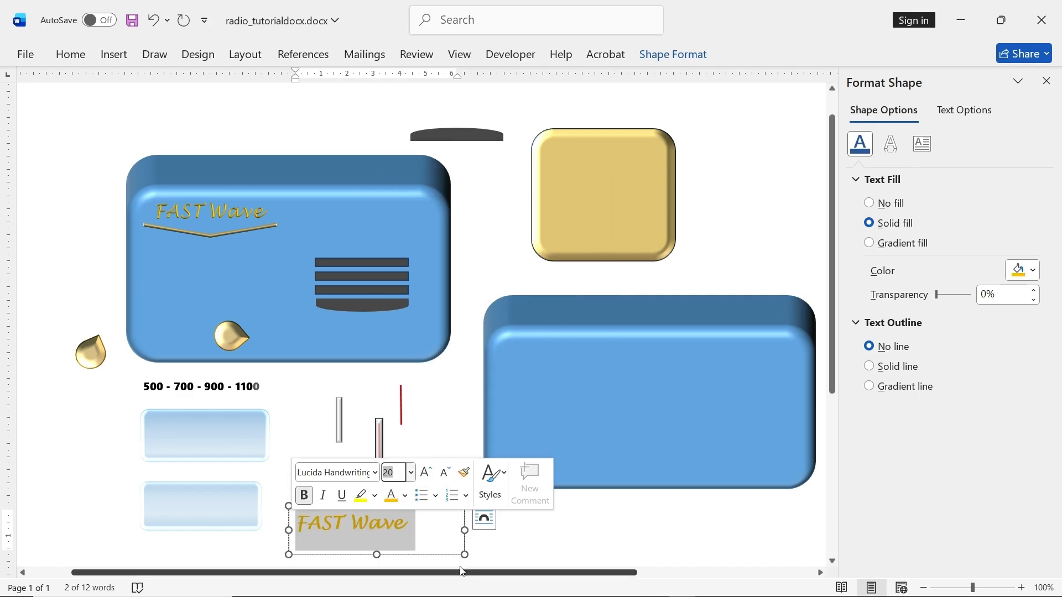
left_click(444, 540)
- Examine the 3-D format text effects of the original "FAST Wave" lettering: bevel type, bevel size, depth and lighting angle
left_click(265, 226)
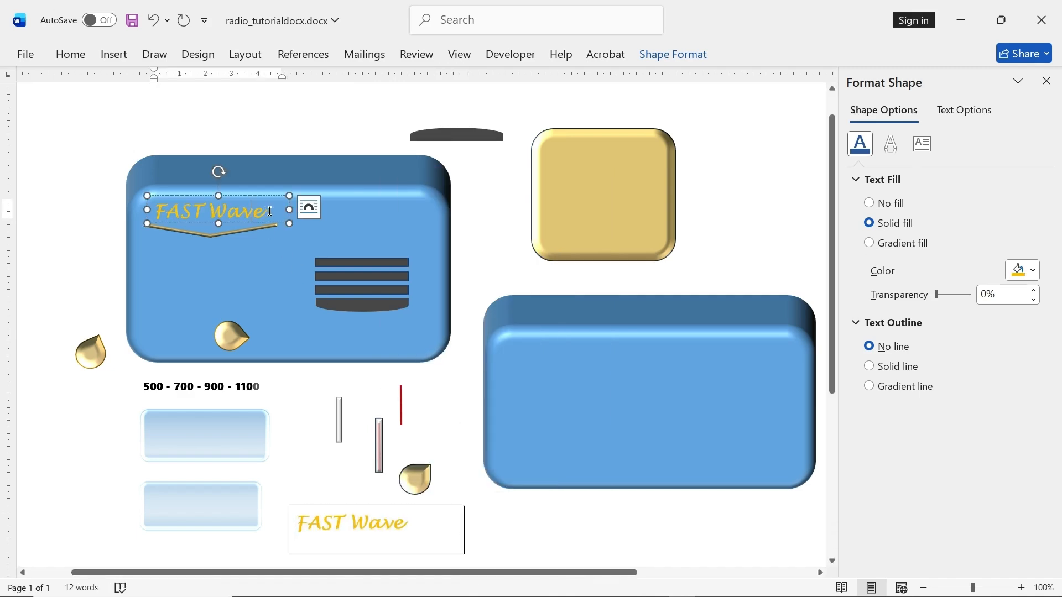
left_click_drag(274, 210, 147, 209)
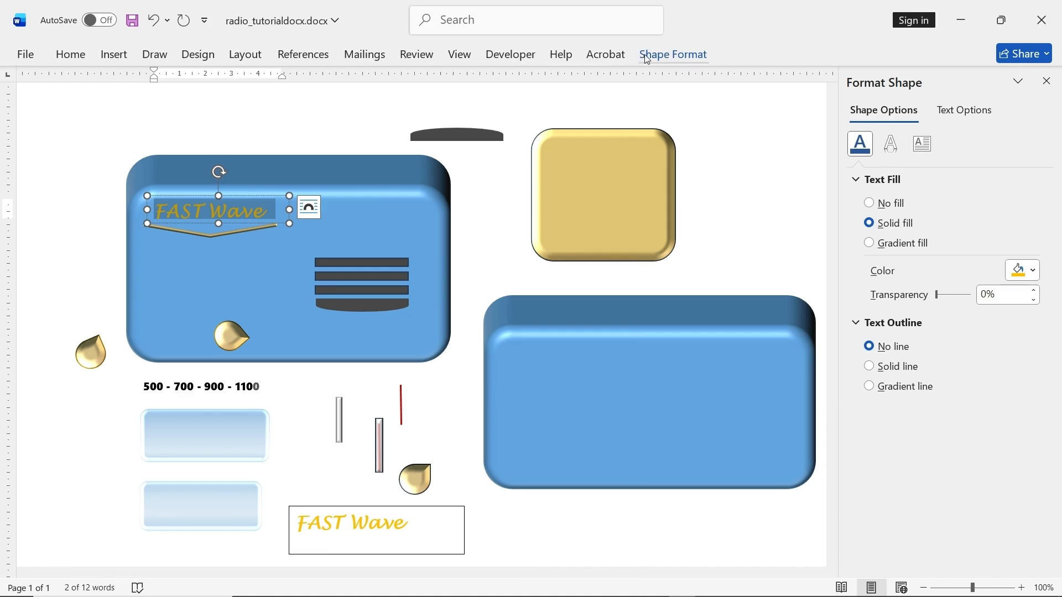
left_click(962, 115)
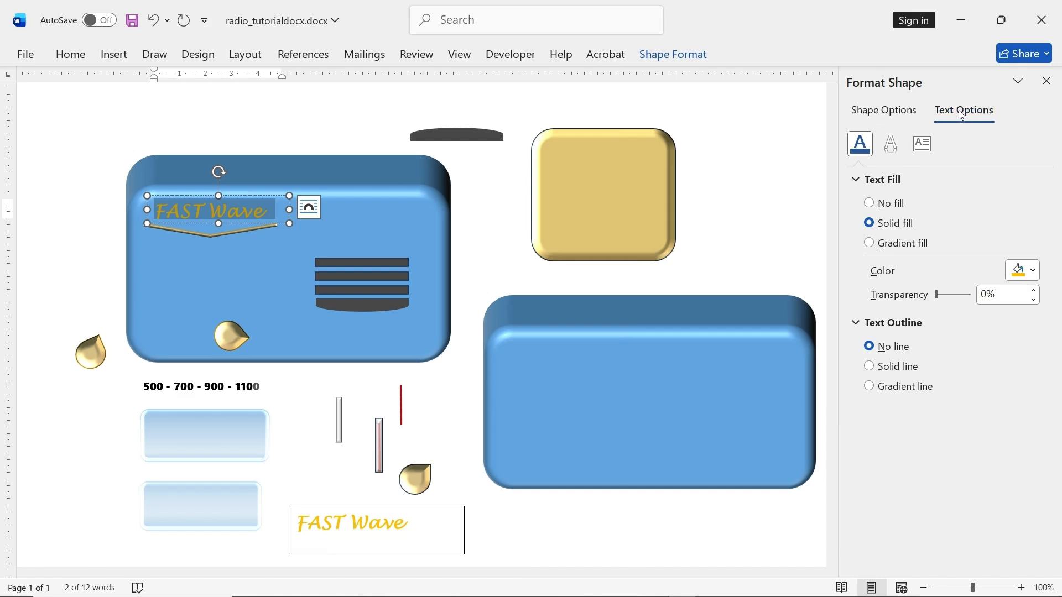
left_click(890, 143)
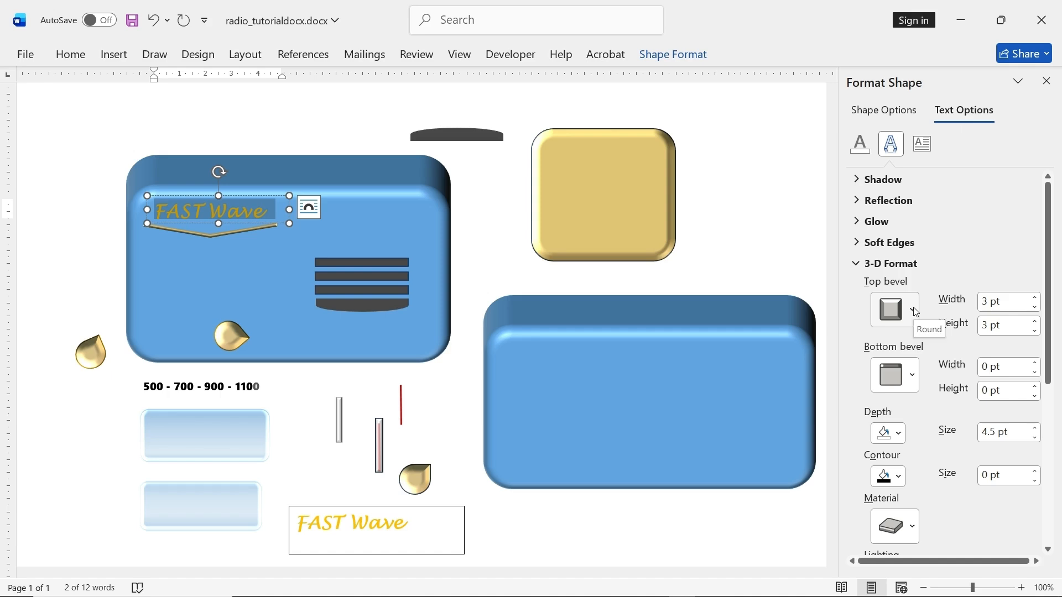
scroll(934, 437, "down", 5)
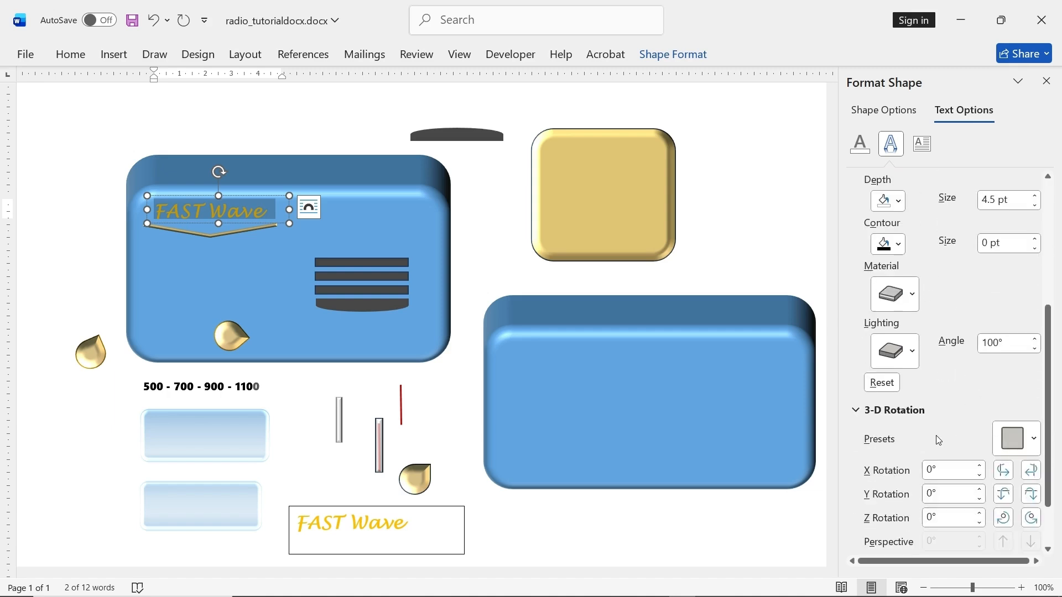
scroll(938, 440, "up", 3)
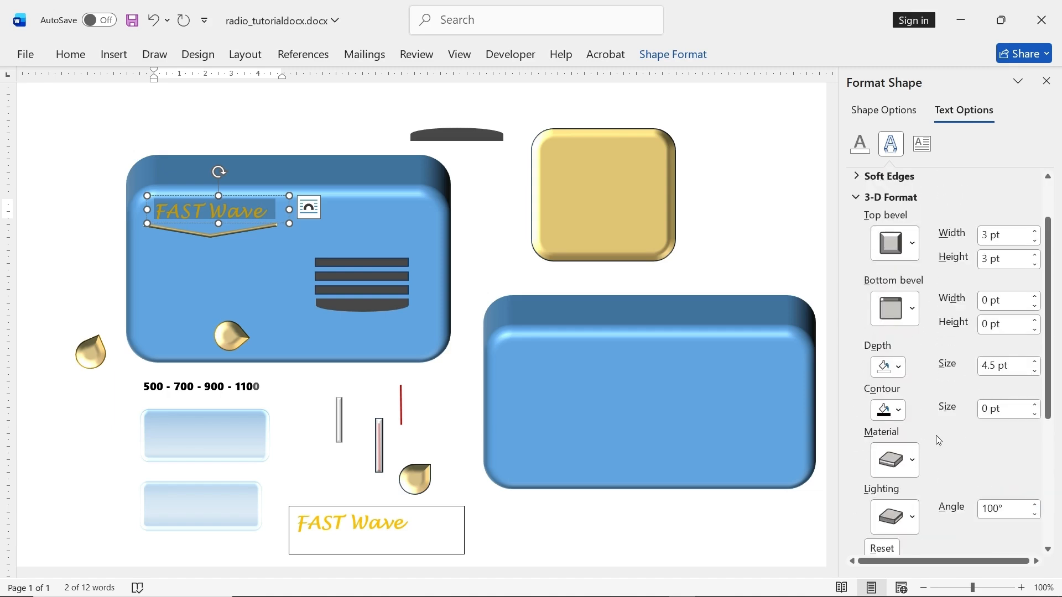
scroll(938, 441, "up", 3)
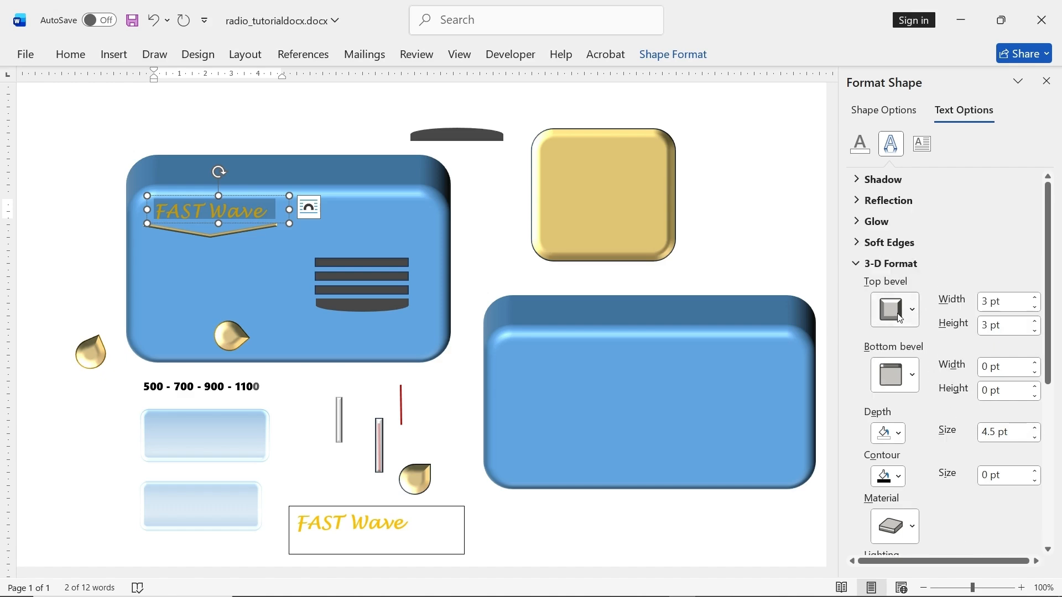
left_click(910, 312)
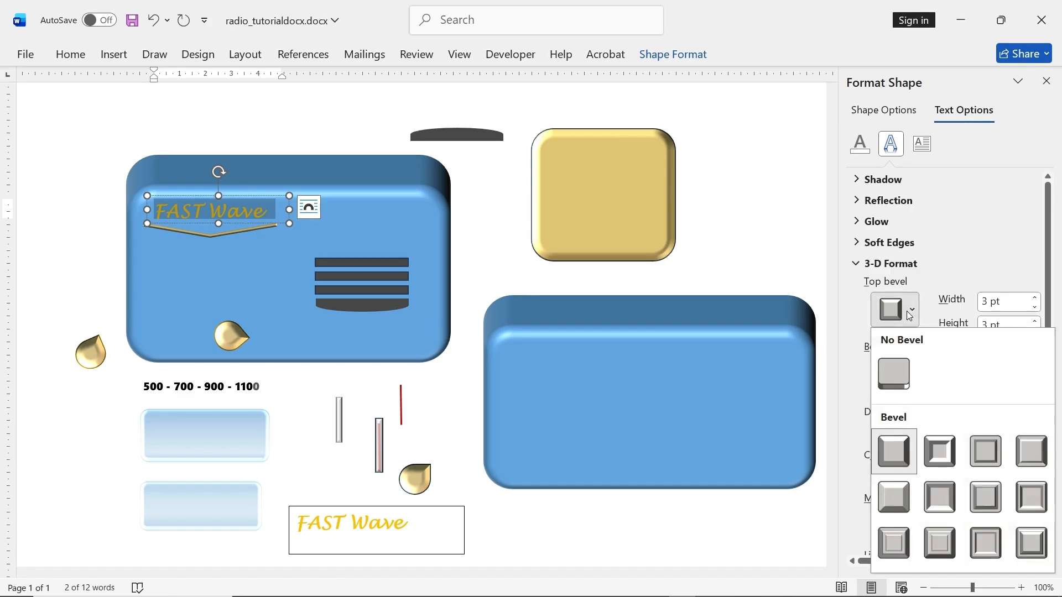
left_click(910, 314)
left_click(909, 315)
left_click(909, 315)
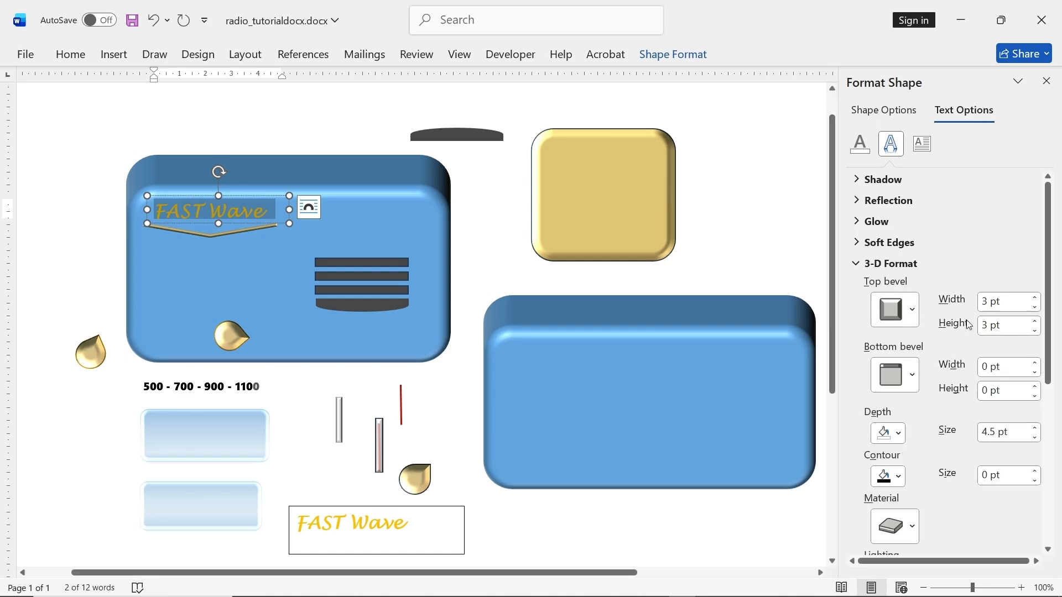
- Give the new "FAST Wave" text a Round top bevel, 3 pt wide and 3 pt high, with a 4.5 pt depth
left_click(380, 512)
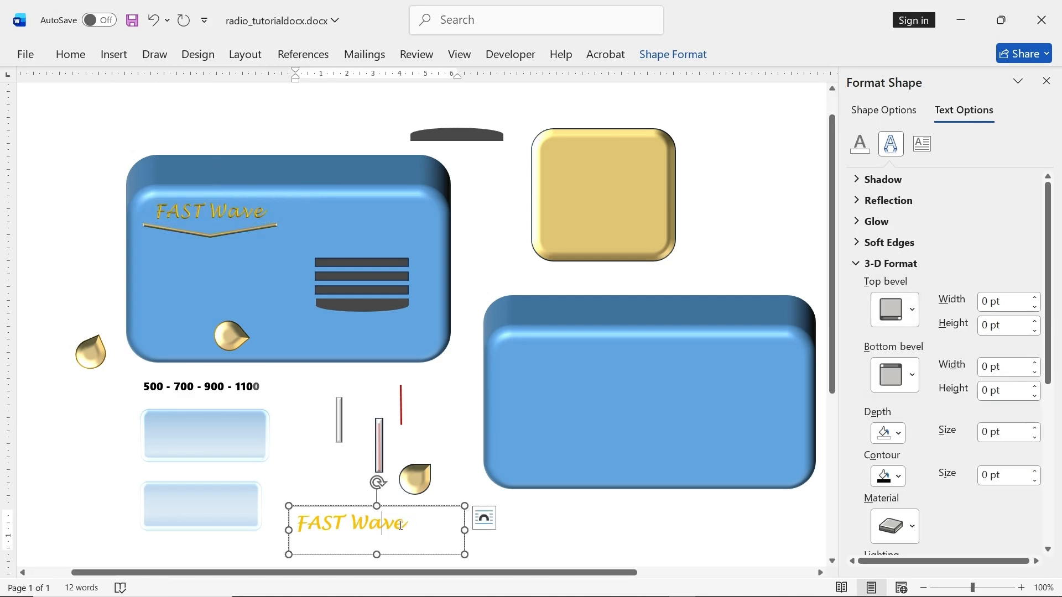
triple_click(379, 522)
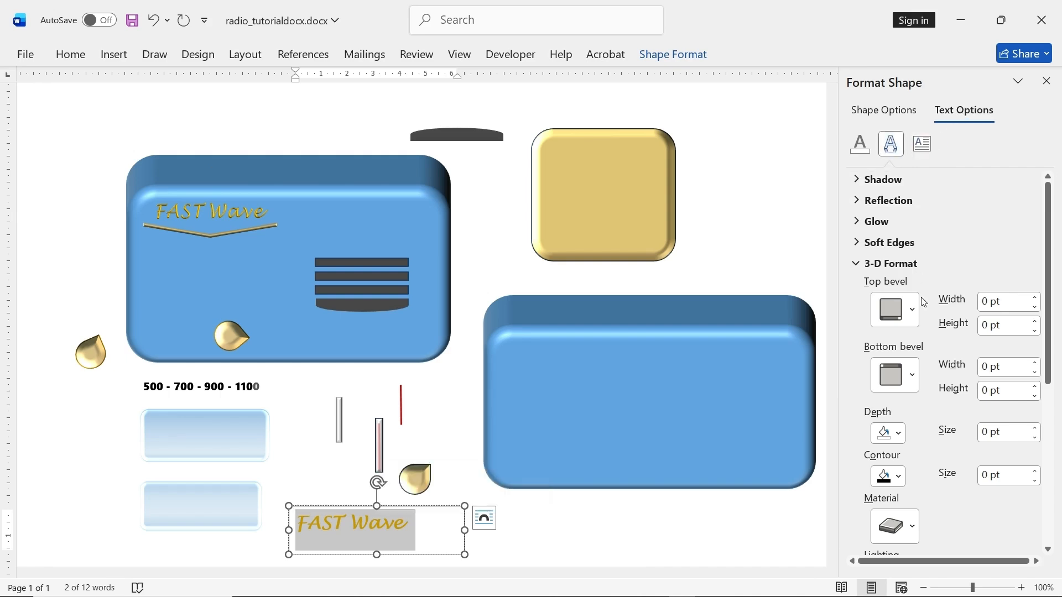
left_click(907, 310)
left_click(887, 451)
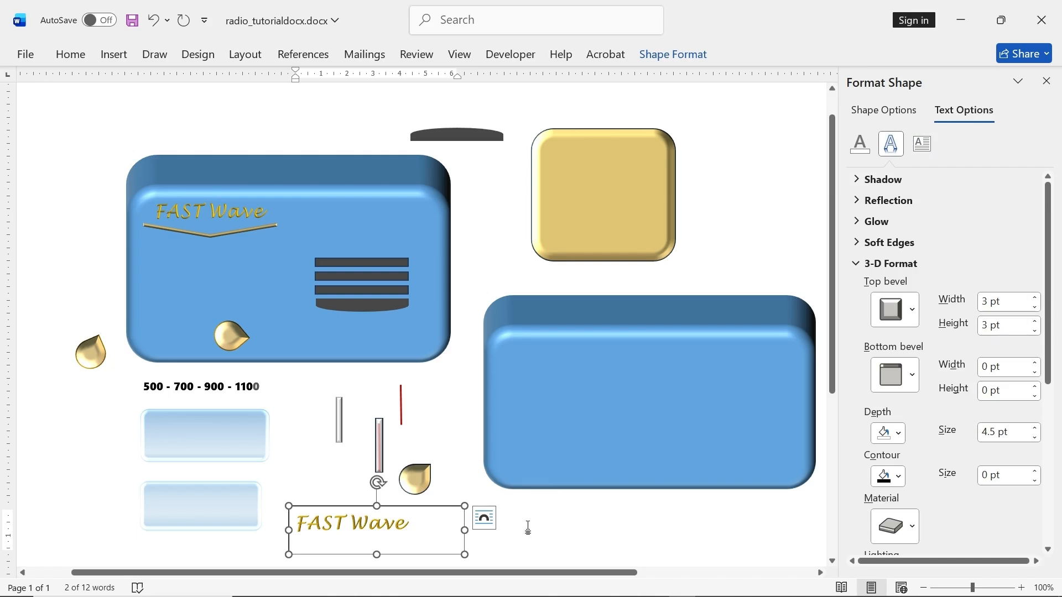
- Check the original lettering's lighting angle and set the new "FAST Wave" text's lighting angle to 100°
left_click(231, 218)
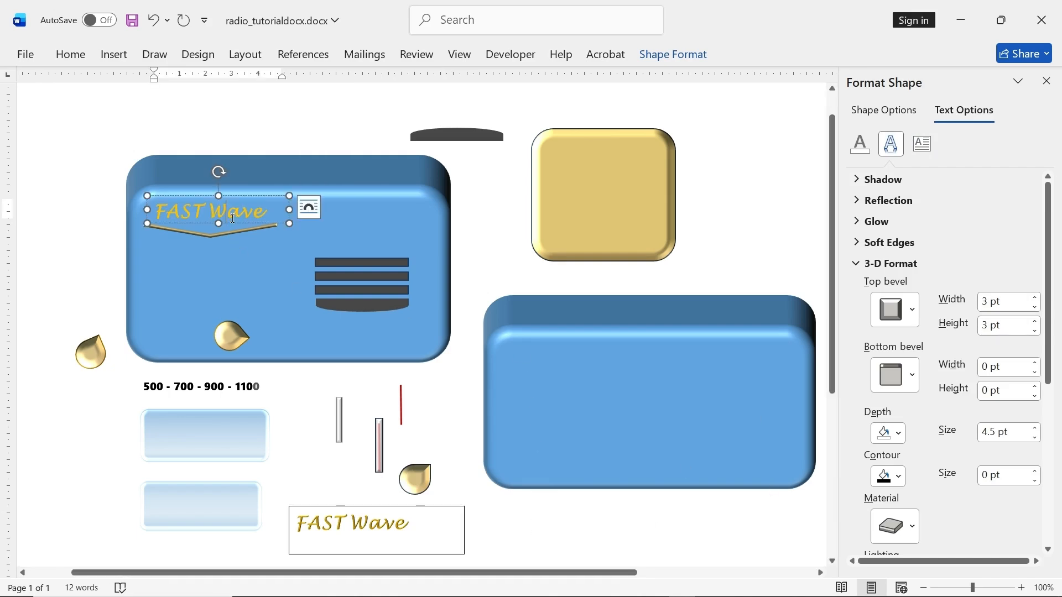
scroll(967, 467, "down", 4)
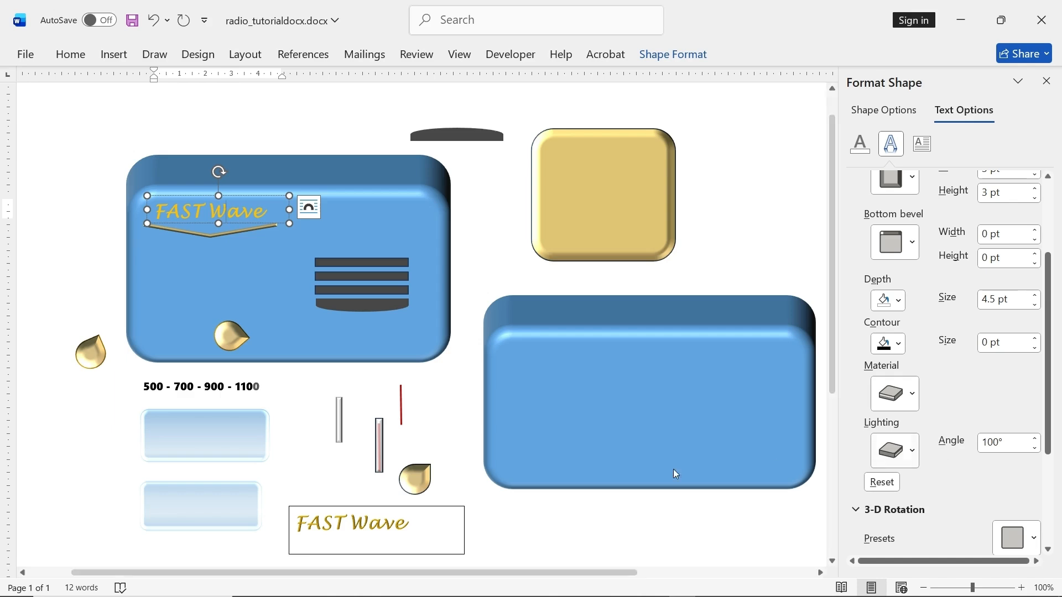
left_click(424, 523)
triple_click(335, 526)
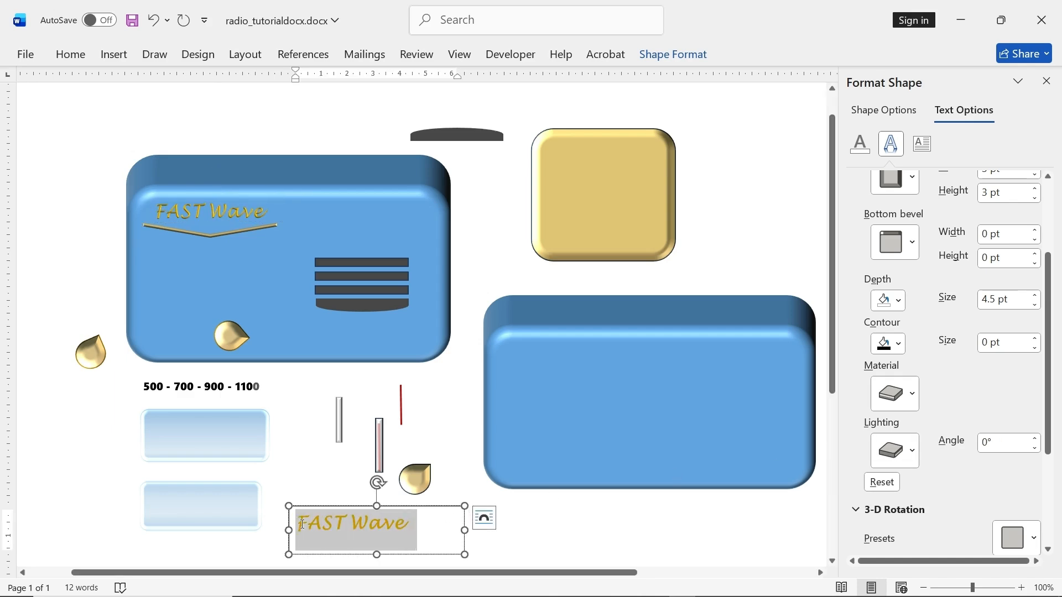
left_click(1034, 439)
left_click(1035, 439)
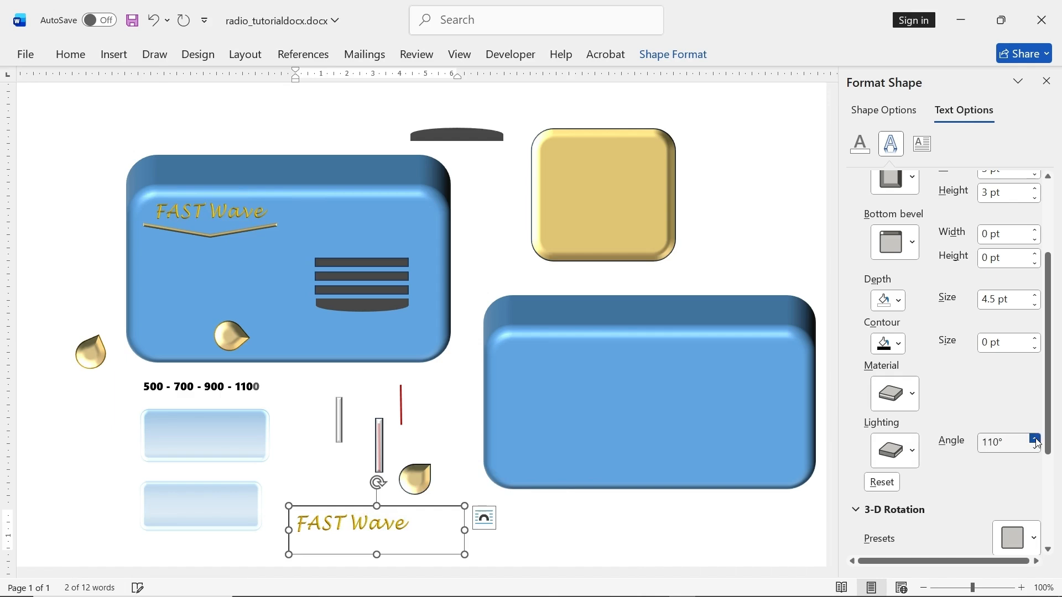
left_click(1034, 440)
left_click(599, 536)
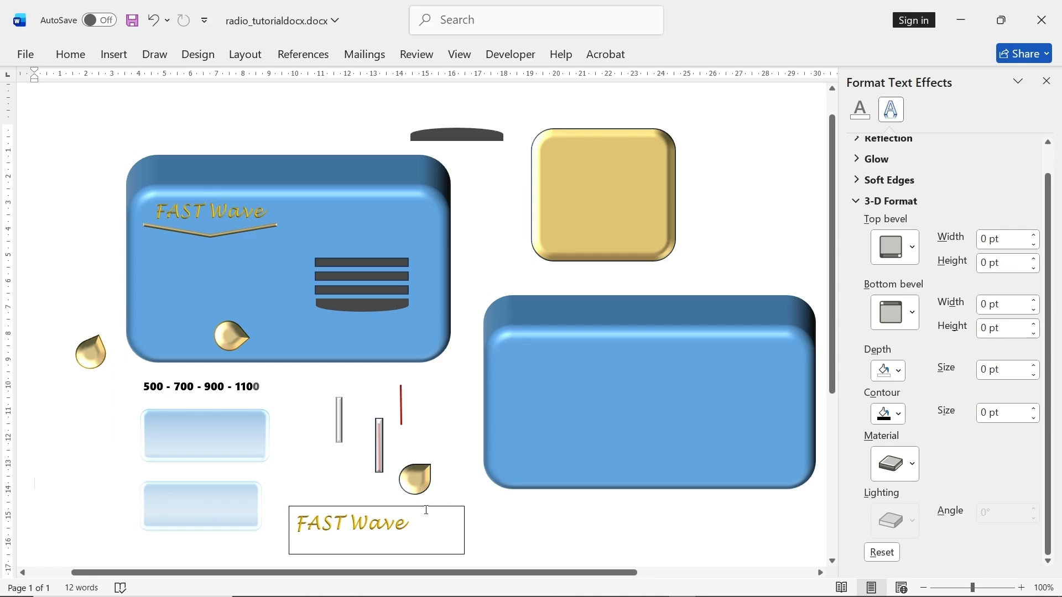
- Nudge the new "FAST Wave" text box slightly upward and remove its shape fill and outline
left_click_drag(426, 510, 422, 497)
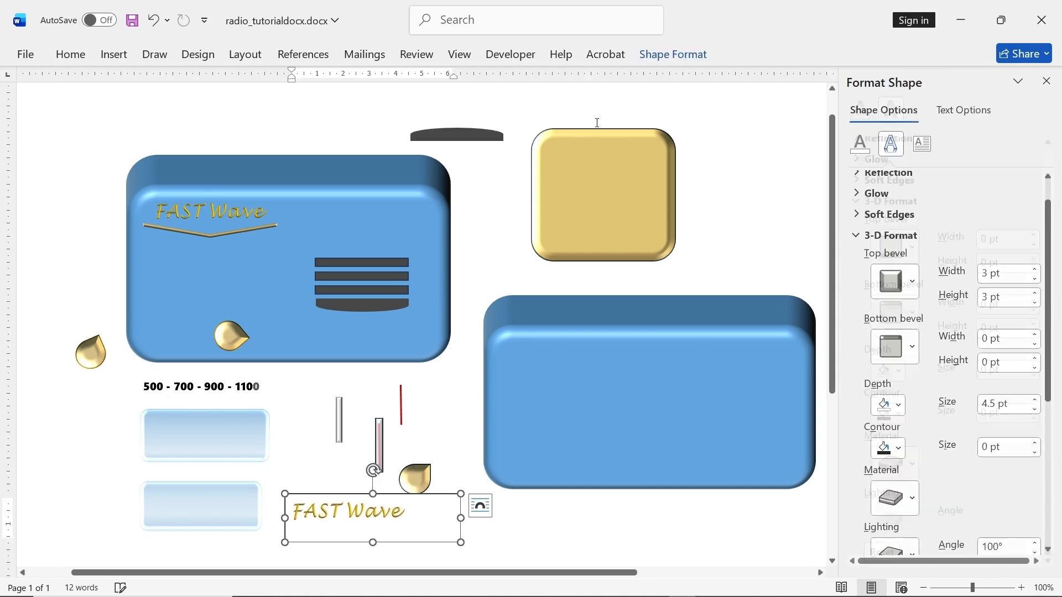
left_click(668, 60)
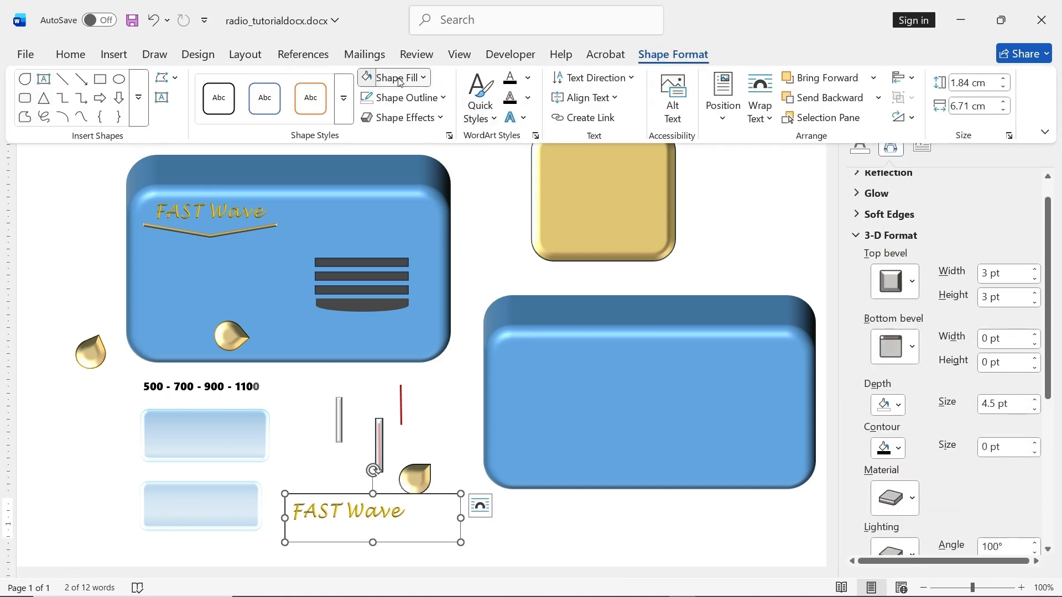
left_click(399, 78)
left_click(387, 351)
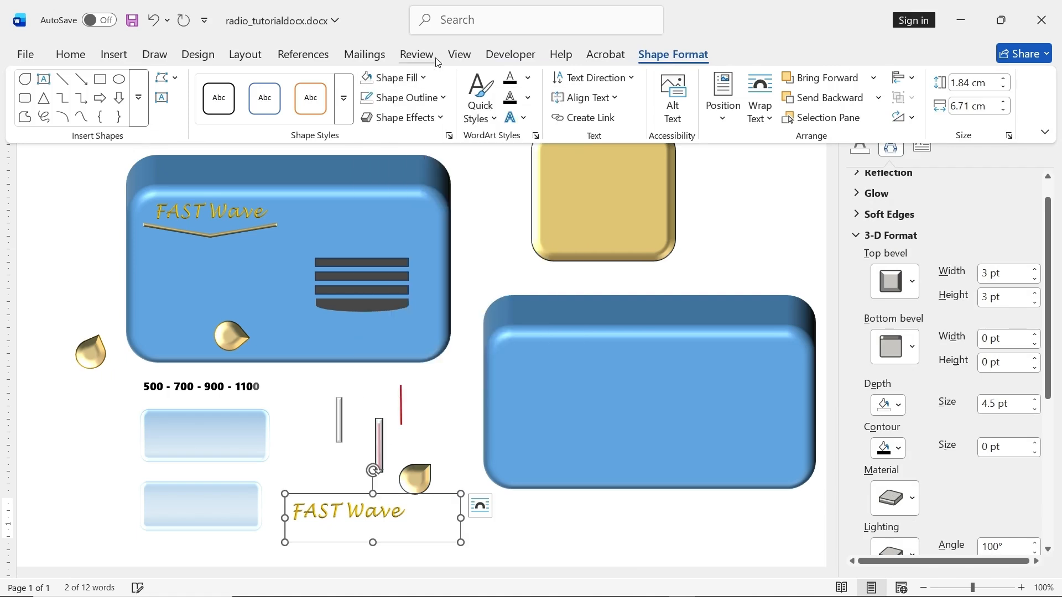
left_click(687, 58)
left_click(647, 56)
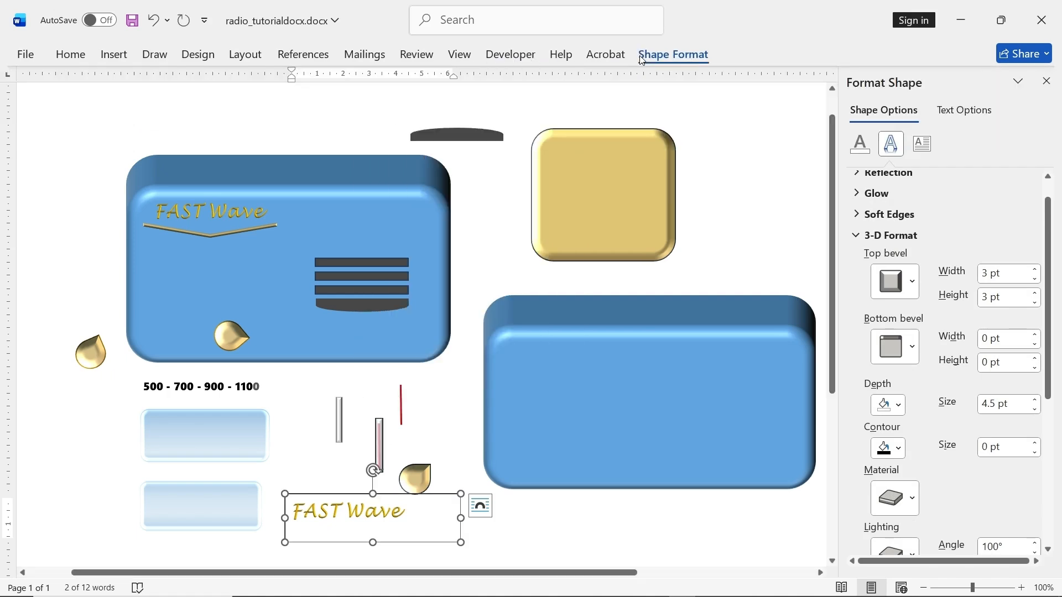
left_click(403, 98)
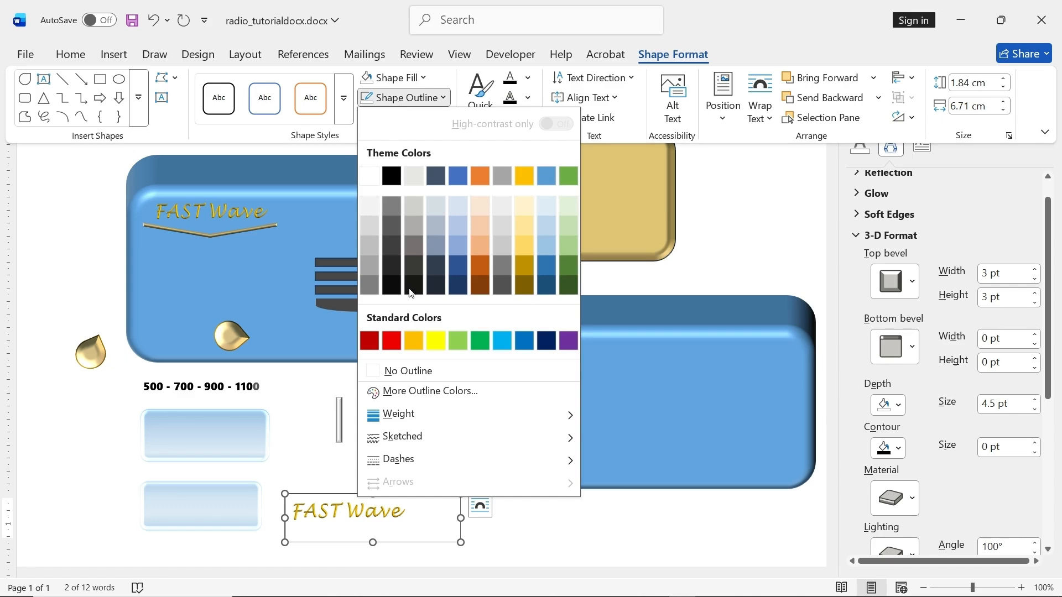
left_click(416, 375)
- Narrow the new "FAST Wave" text box to fit its lettering and move it onto the original radio, to the right of the original lettering
left_click(440, 509)
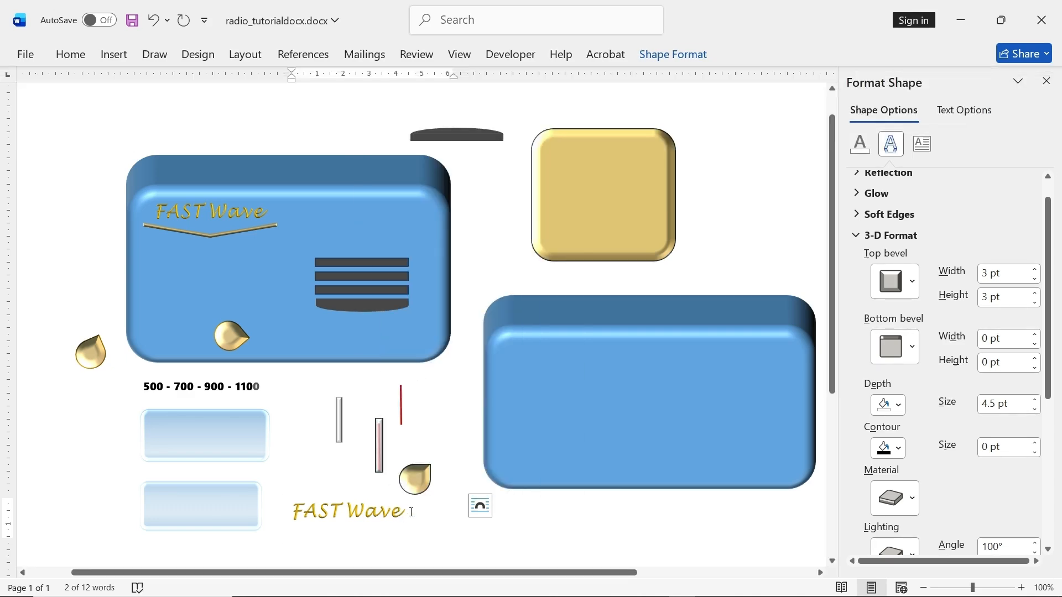
left_click_drag(460, 518, 410, 518)
left_click_drag(347, 542, 382, 198)
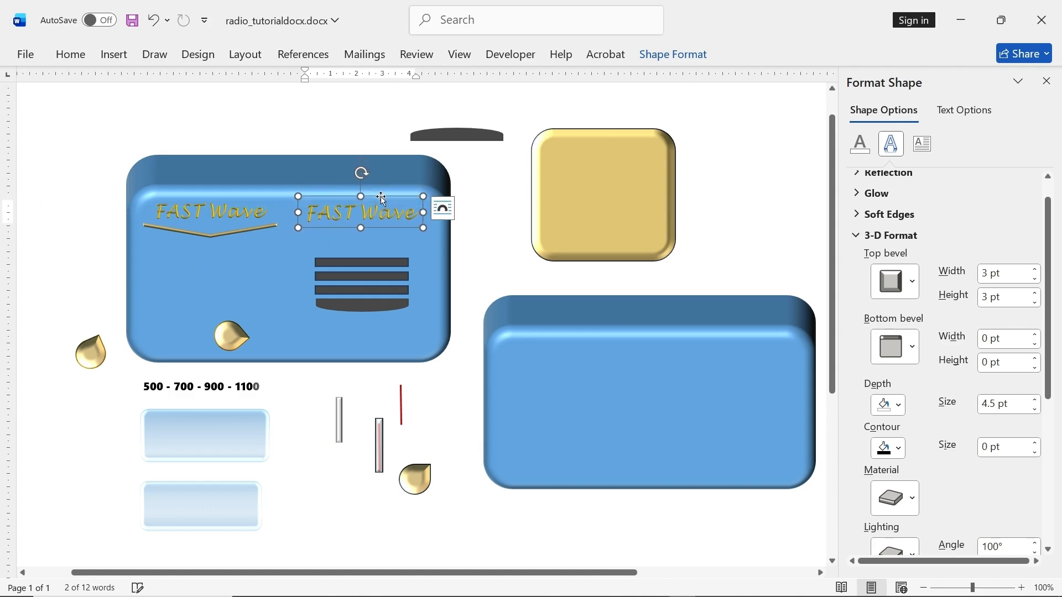
- Insert a chevron arrow below the loose radio parts, turn it to point downward and flatten it into a wide V about 4.78 cm across
left_click(256, 227)
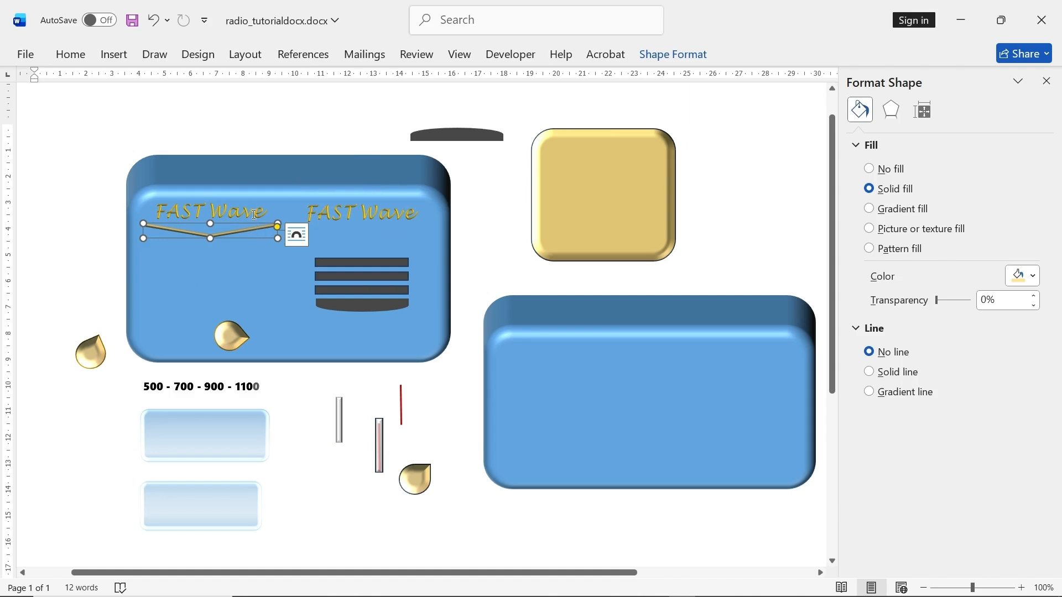
left_click(124, 55)
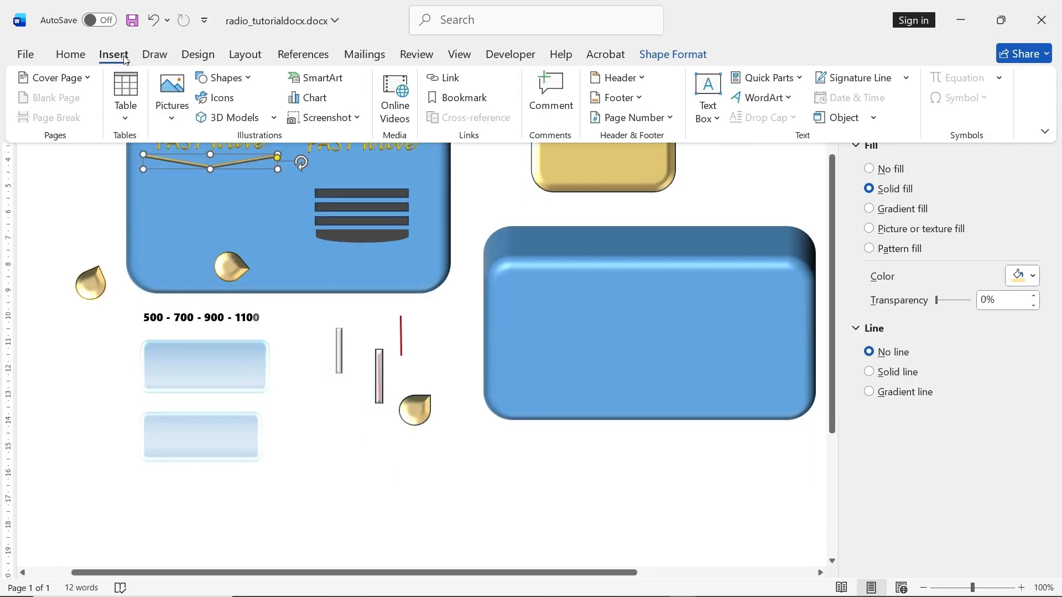
left_click(221, 78)
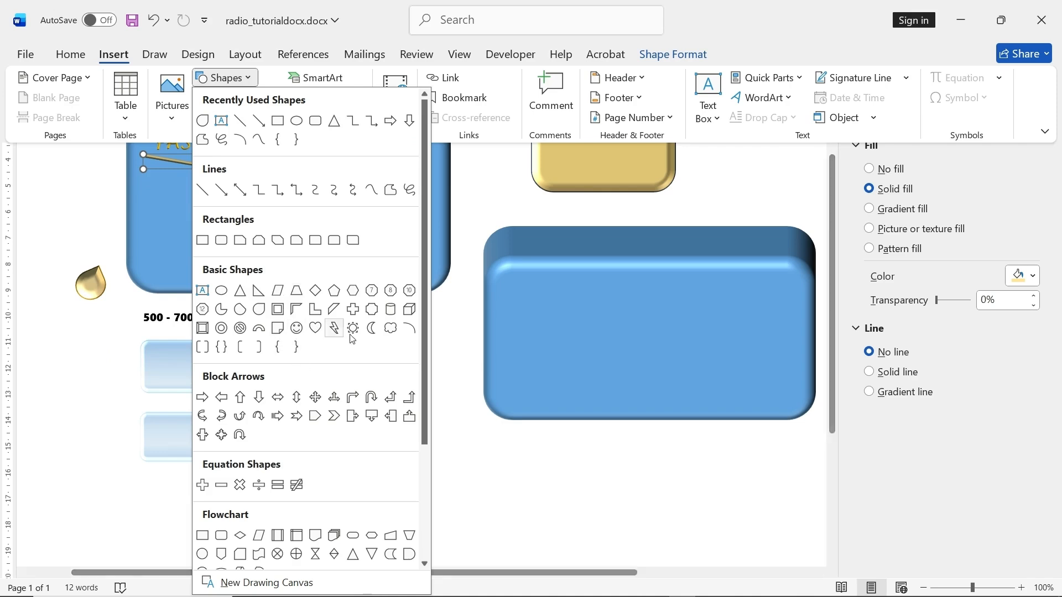
scroll(275, 308, "down", 3)
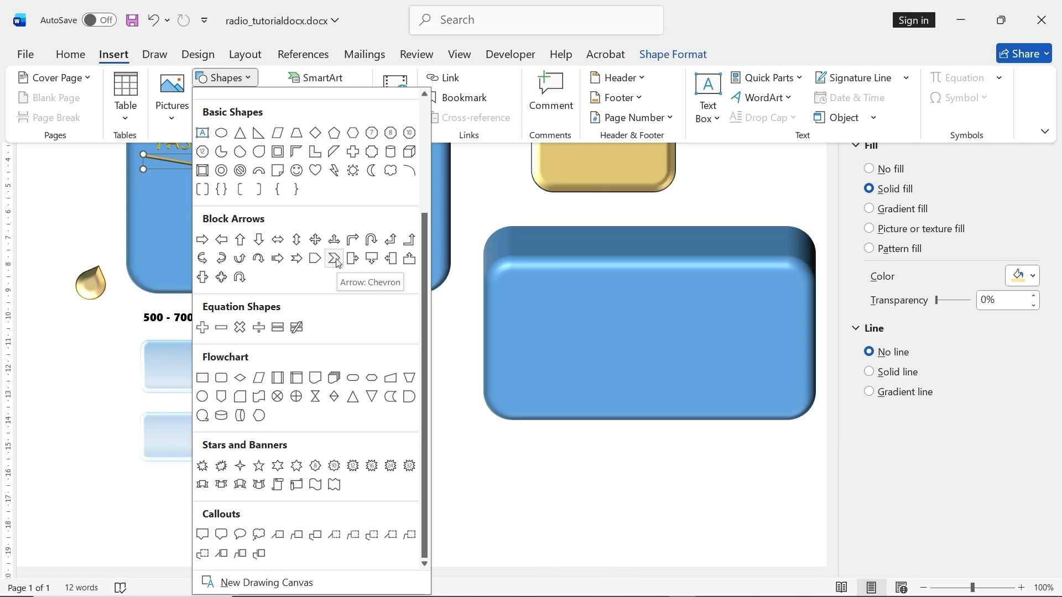
left_click(334, 258)
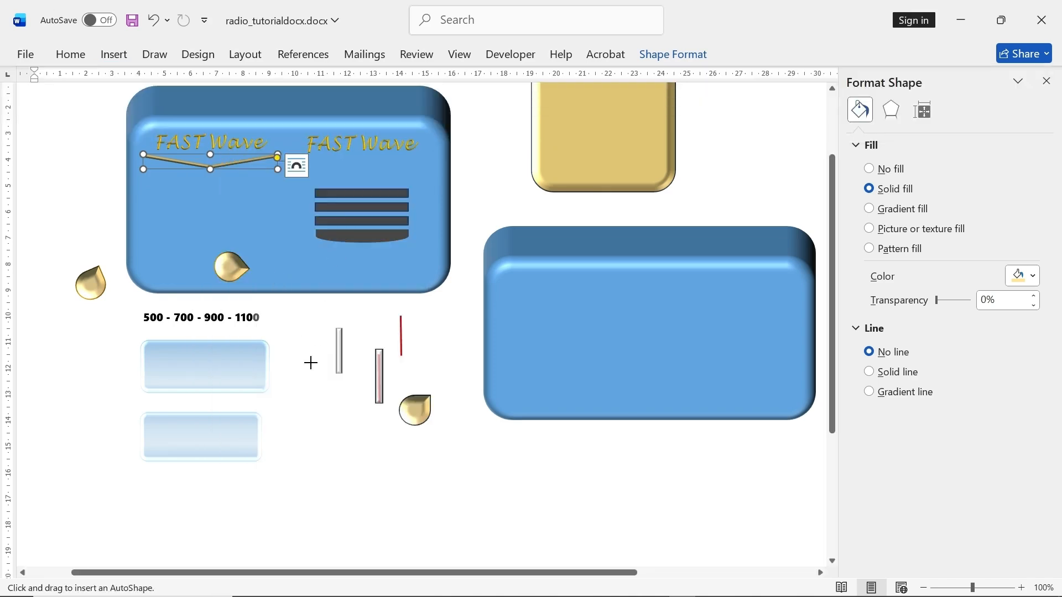
left_click_drag(306, 440, 332, 521)
left_click_drag(349, 448, 408, 489)
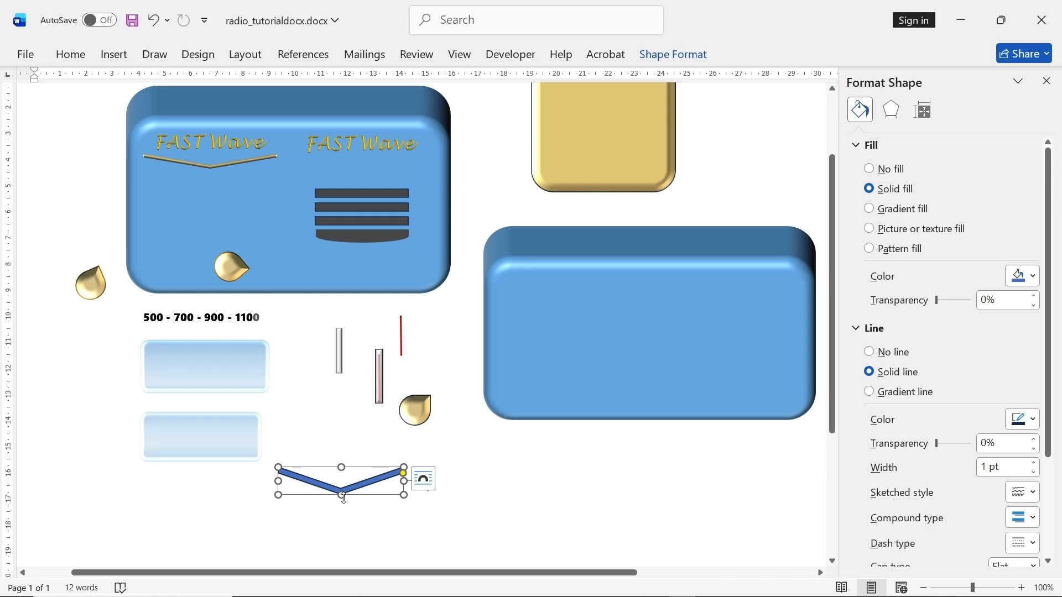
left_click_drag(344, 498, 341, 492)
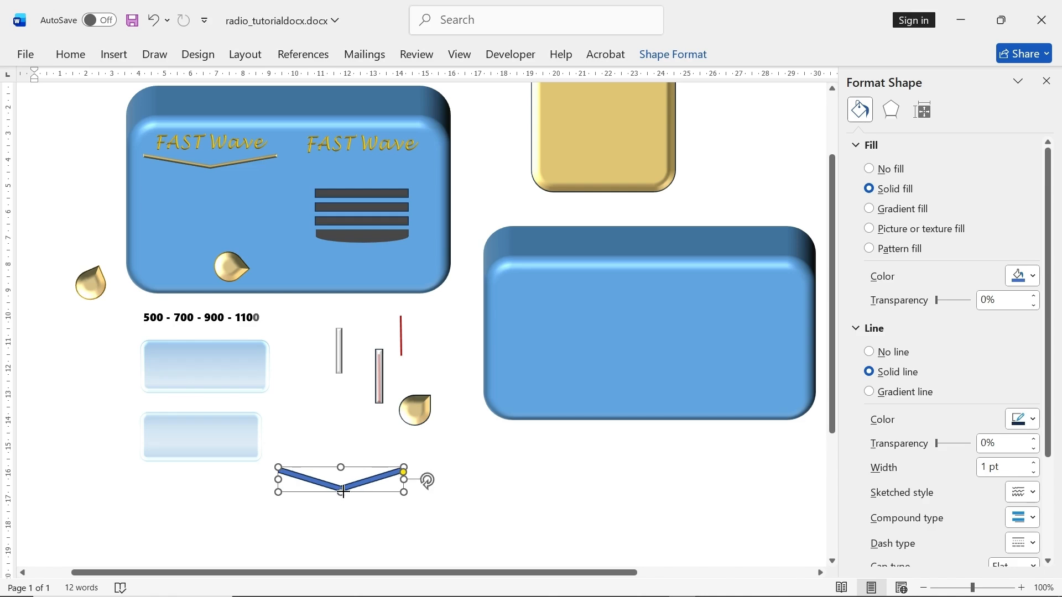
- Fill the new V-shaped trim with gold
left_click(681, 52)
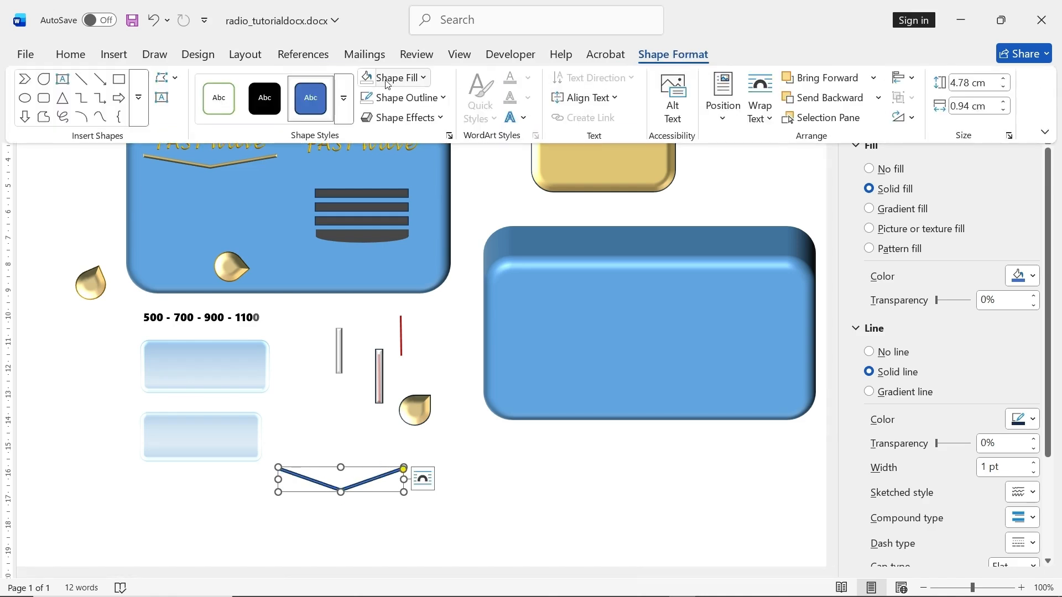
left_click(386, 83)
left_click(529, 160)
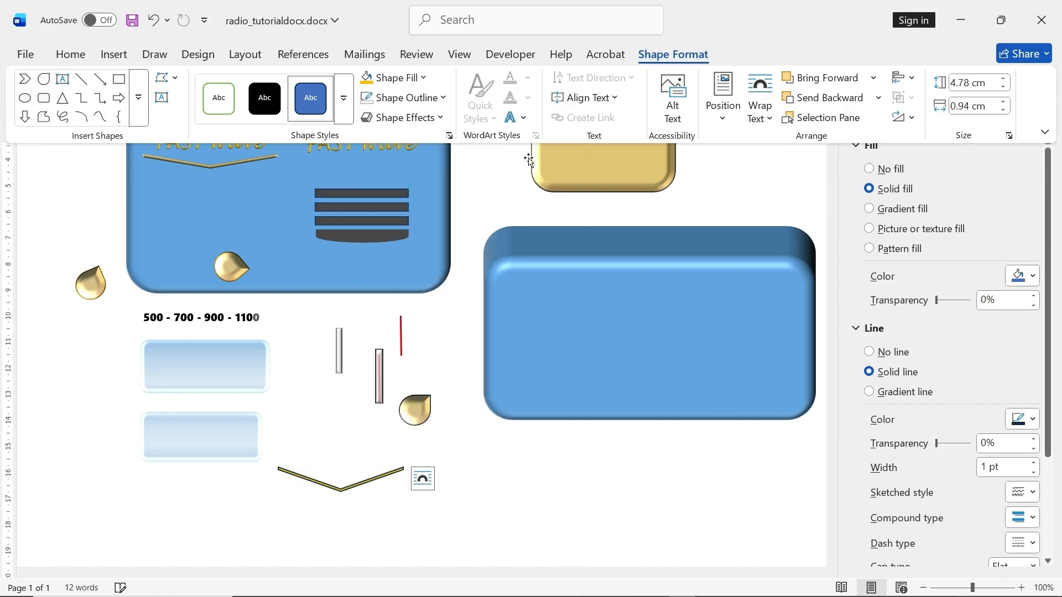
key("ctrl+z")
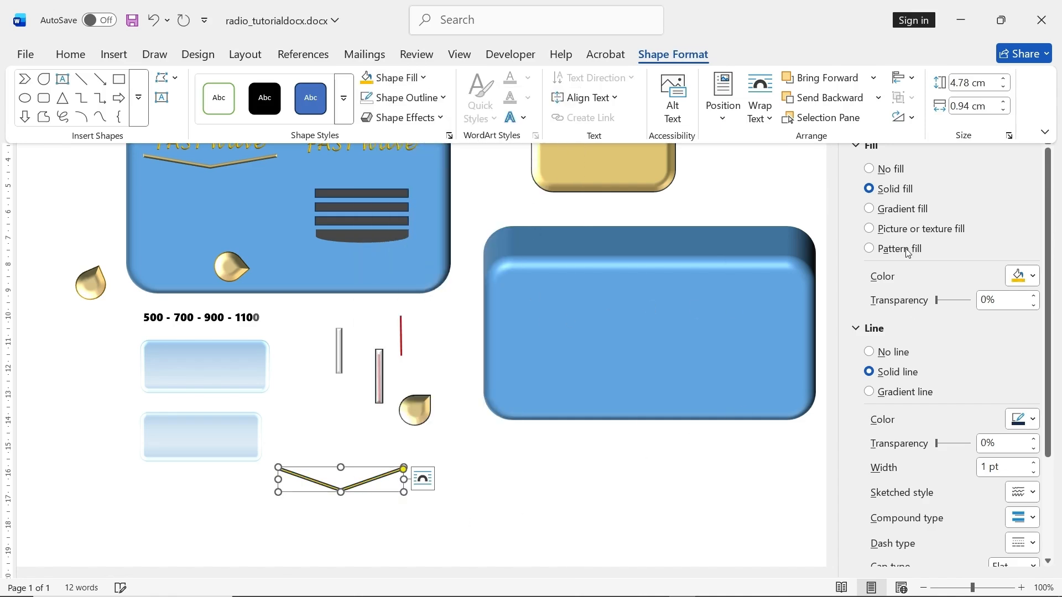
left_click(849, 192)
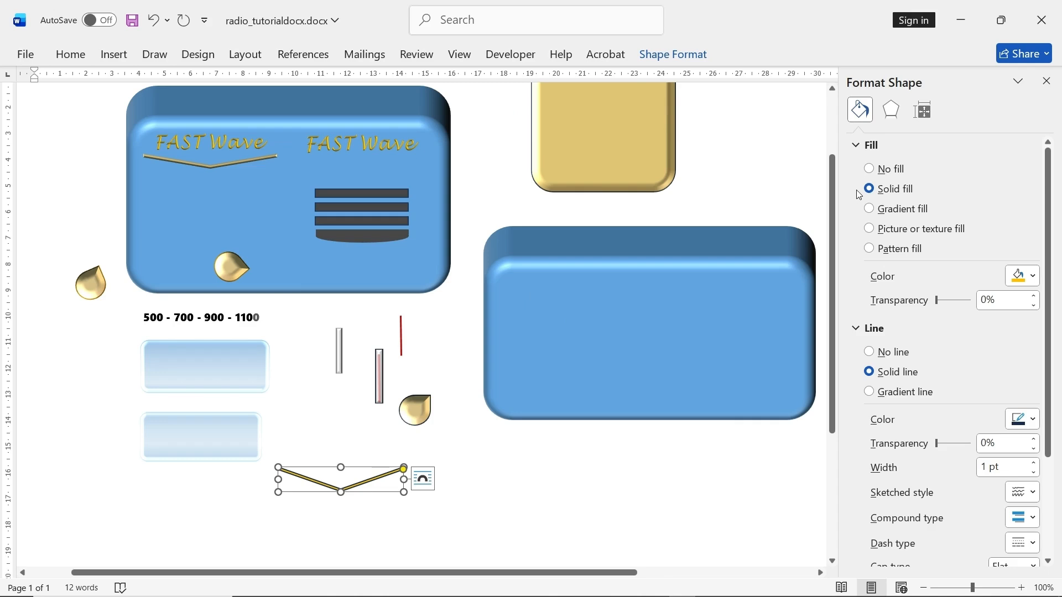
- Examine the original V trim's 3-D format: top bevel type and size, depth, and lighting angle
left_click(890, 109)
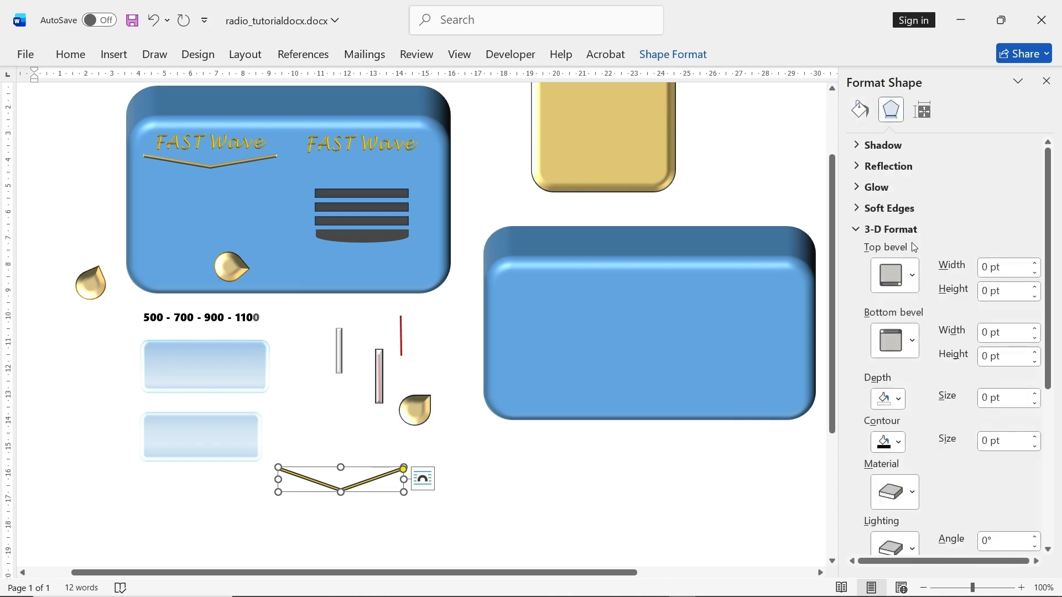
left_click(913, 277)
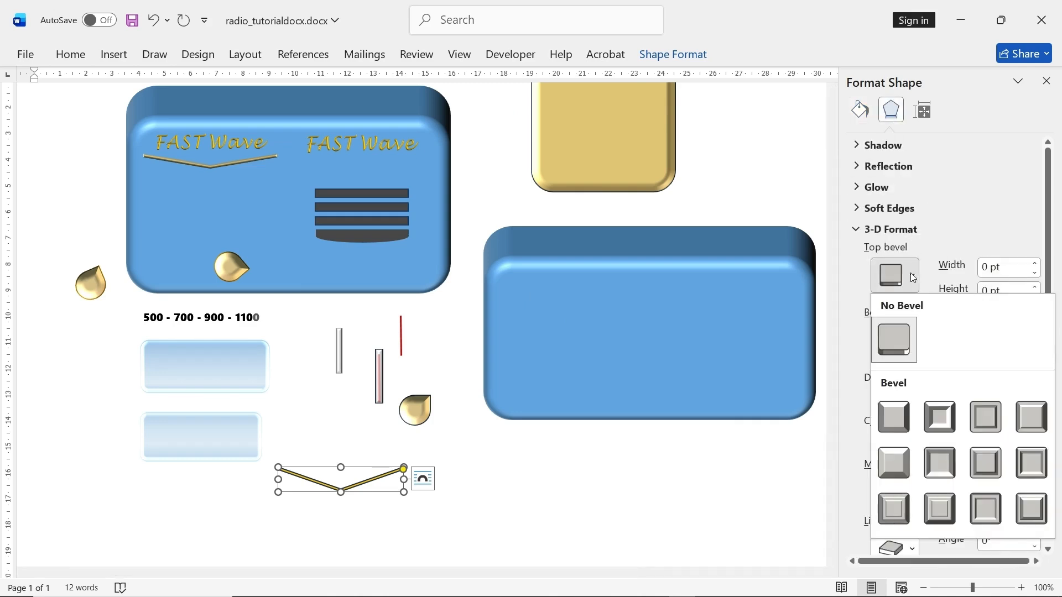
left_click(240, 160)
left_click(233, 163)
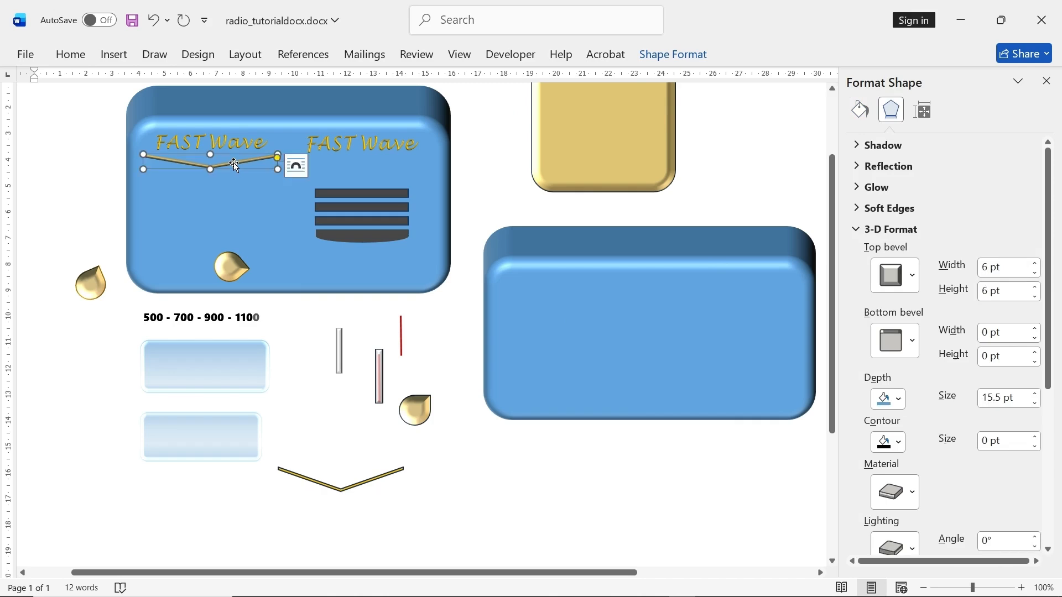
left_click(912, 276)
left_click(912, 277)
scroll(963, 479, "down", 2)
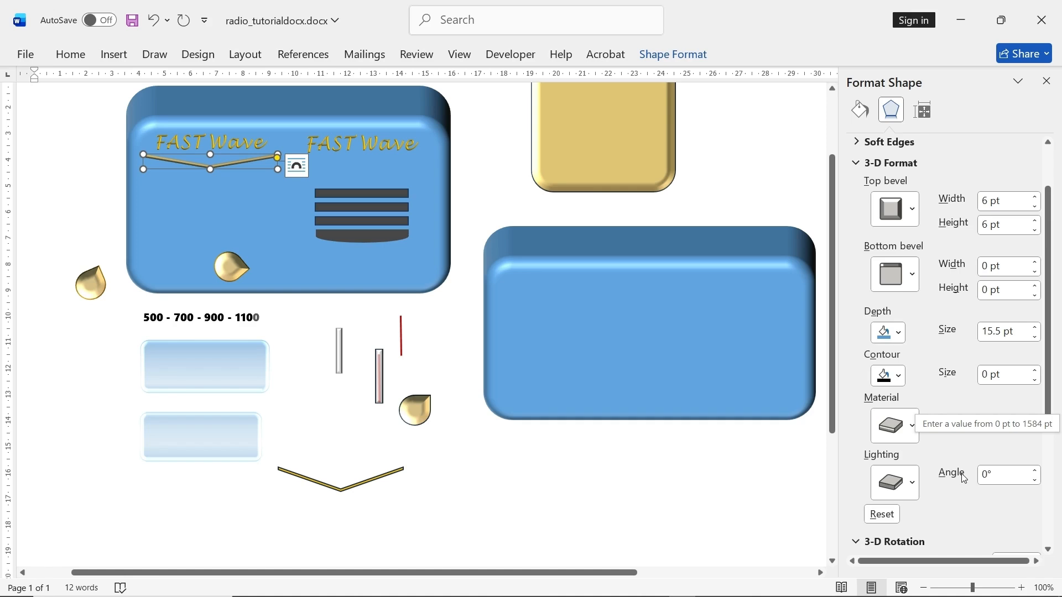
scroll(963, 479, "down", 4)
scroll(924, 345, "up", 4)
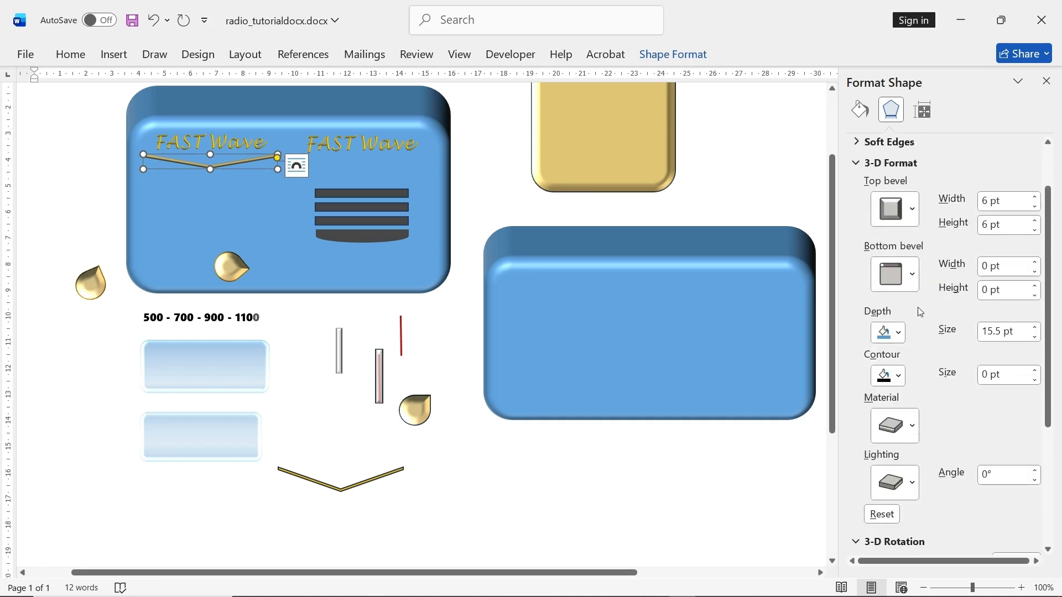
scroll(919, 313, "up", 3)
- Apply a Round top bevel, 6 pt wide and 6 pt high, to the new V-shaped trim
left_click(385, 476)
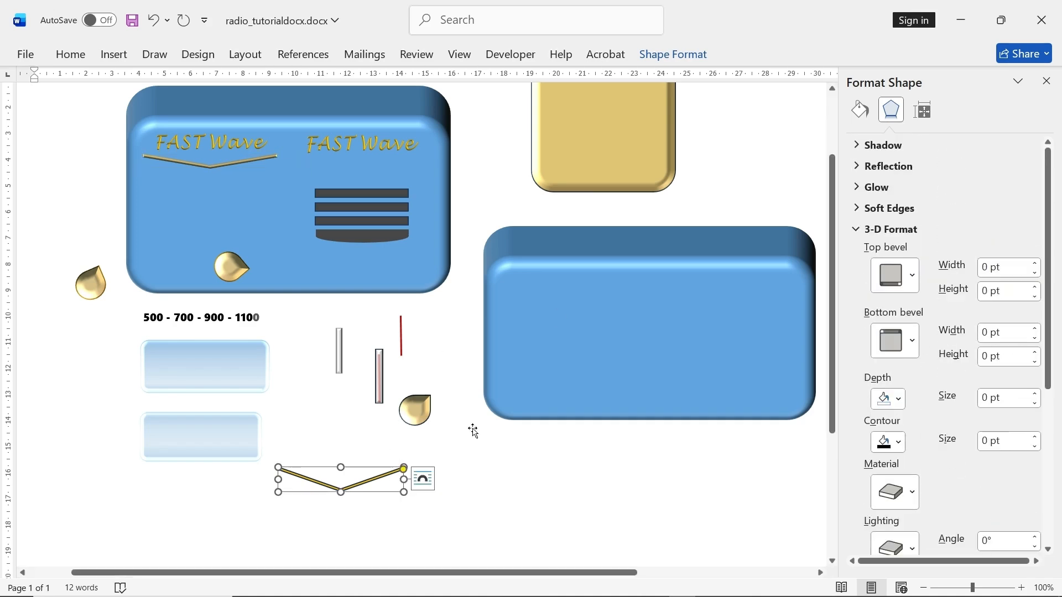
left_click(911, 273)
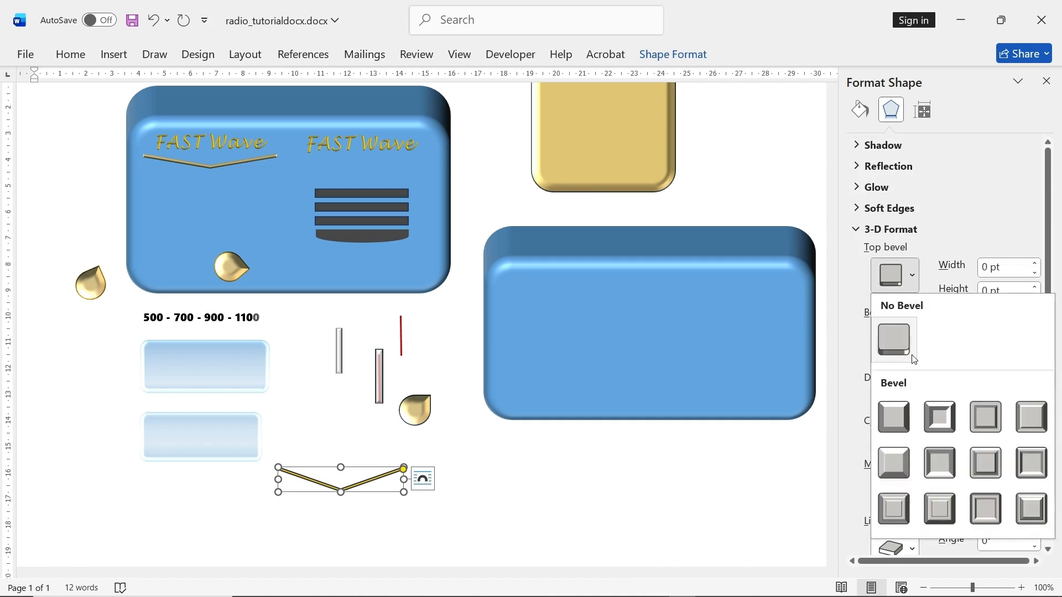
left_click(893, 416)
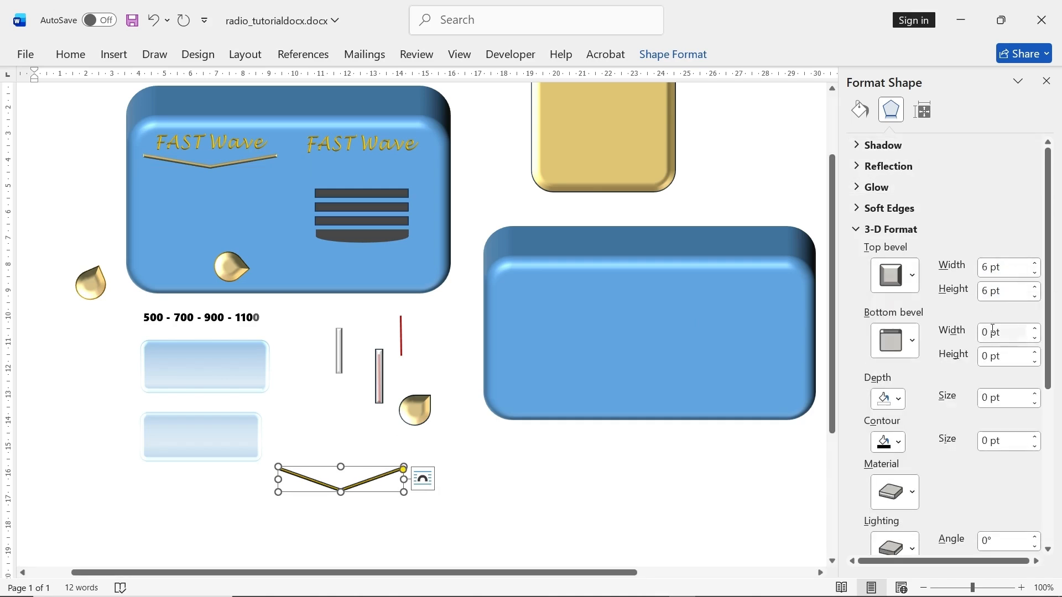
left_click(525, 505)
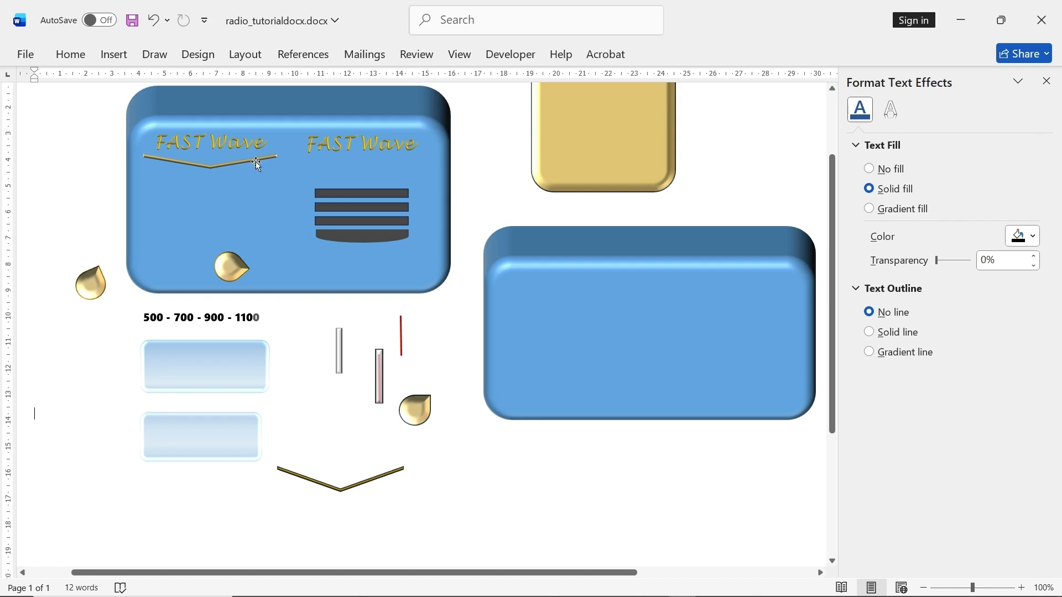
- Recheck the original V trim's depth, contour, material and lighting settings
left_click(275, 160)
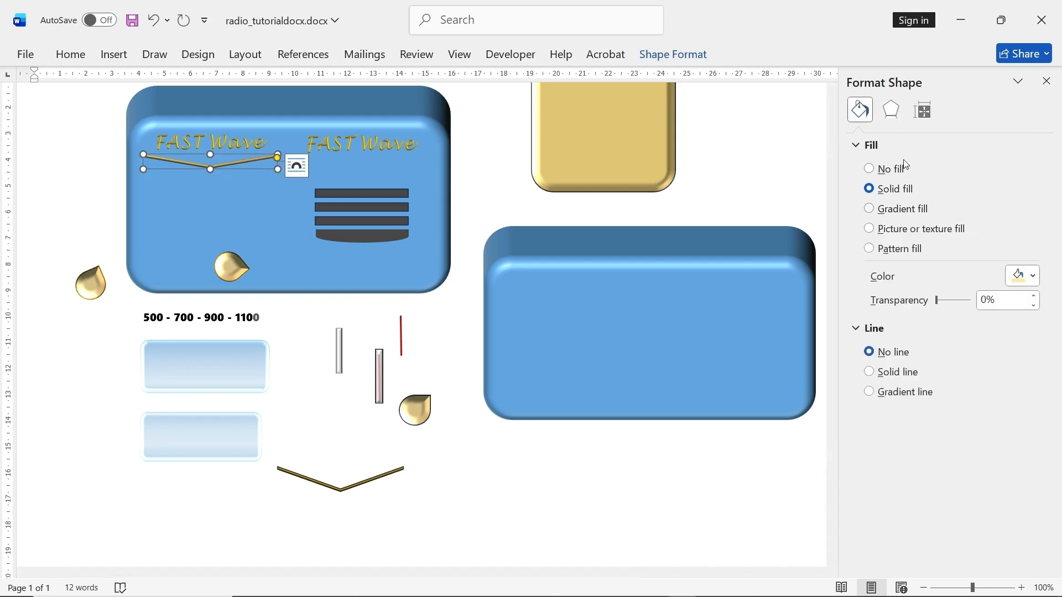
left_click(891, 110)
scroll(993, 394, "down", 2)
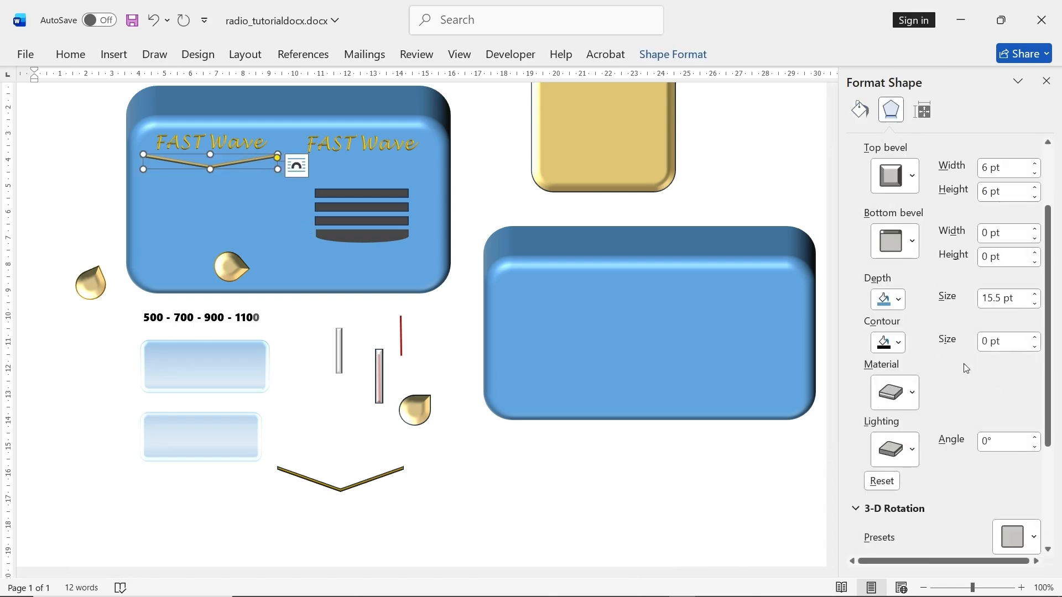
scroll(957, 353, "up", 1)
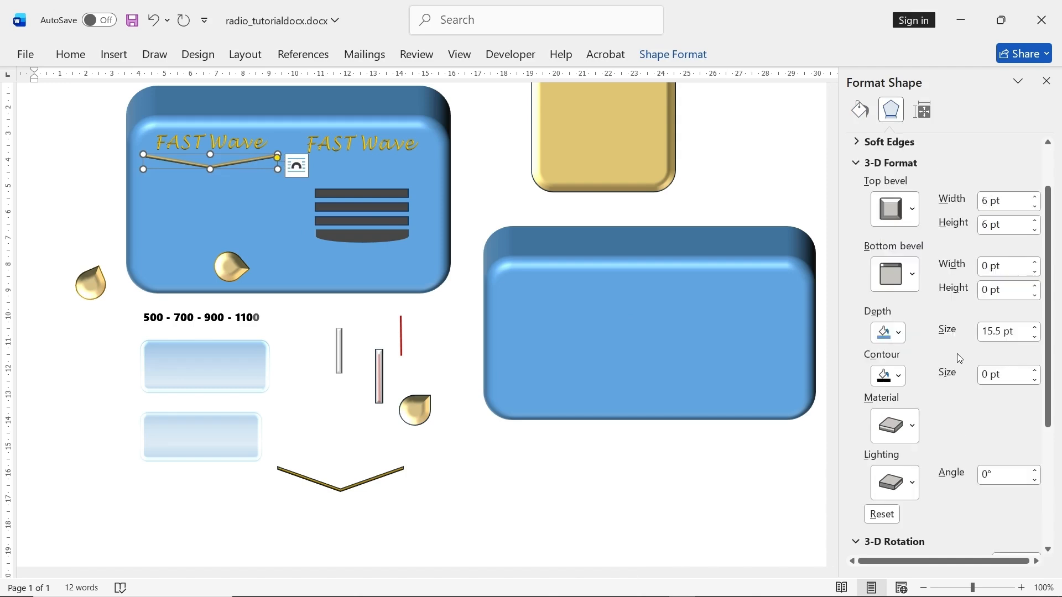
- Move the new V-shaped trim onto the radio beneath the new "FAST Wave" lettering and remove its outline
left_click(406, 500)
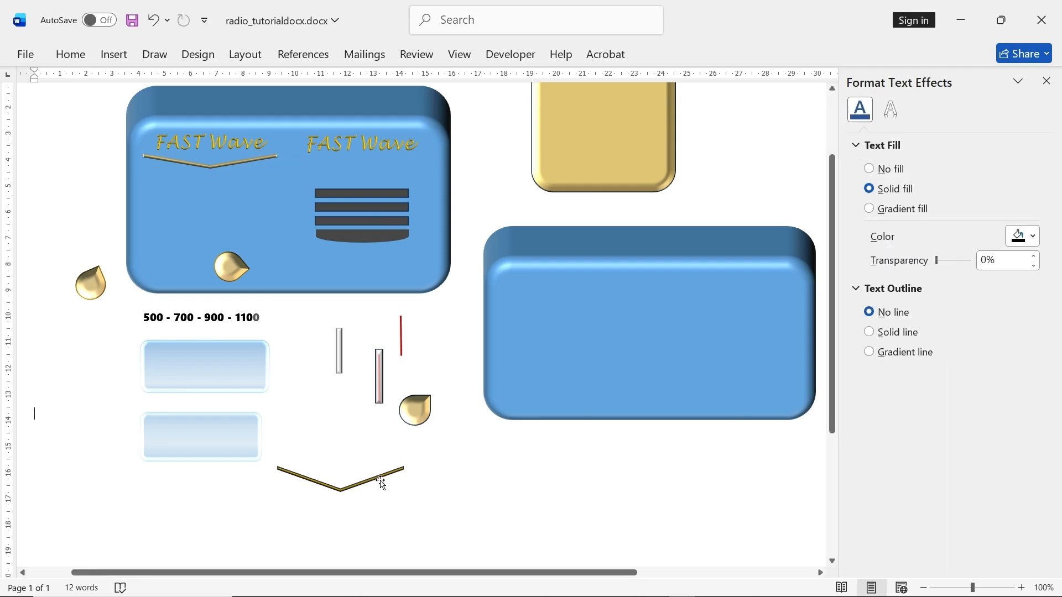
left_click(378, 479)
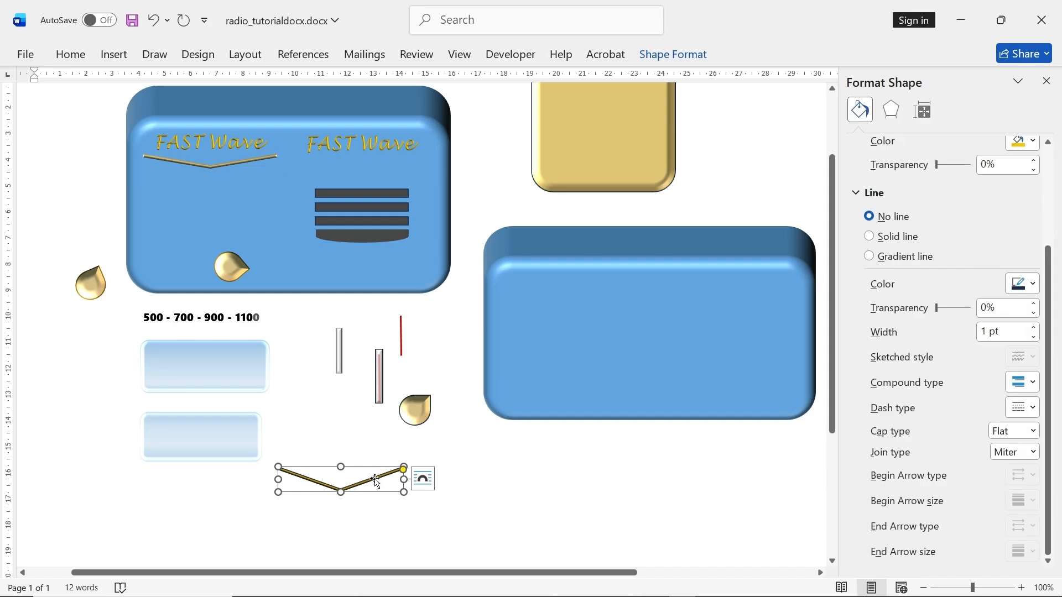
left_click_drag(378, 479, 388, 128)
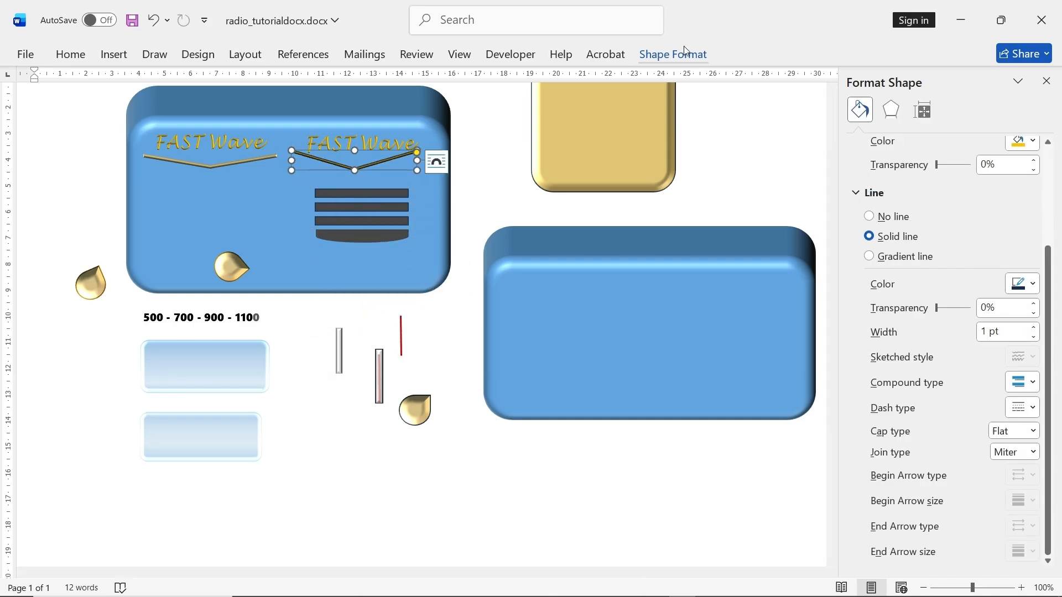
left_click(673, 54)
left_click(410, 104)
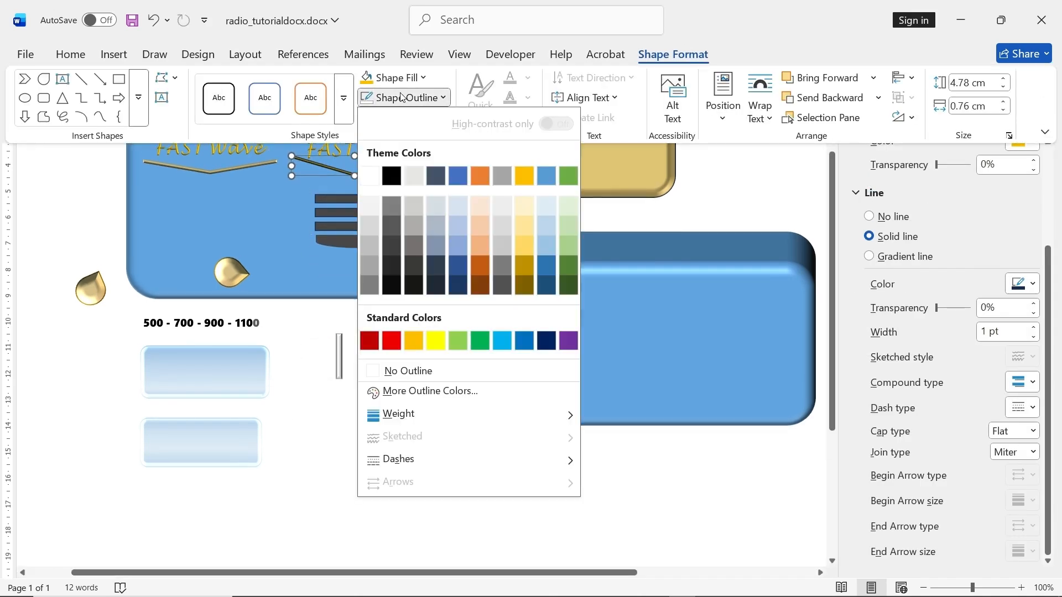
left_click(391, 371)
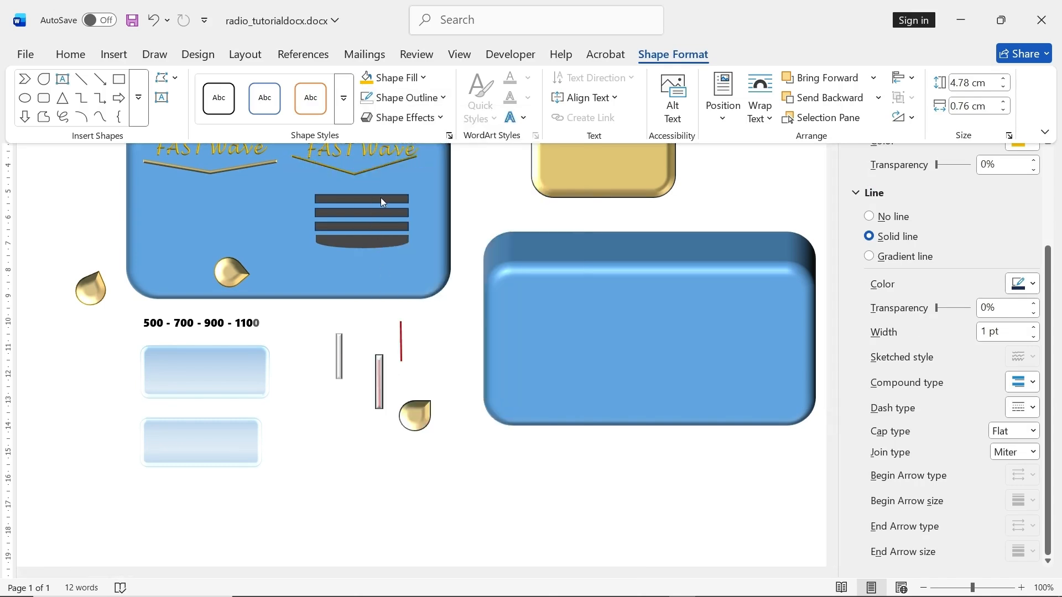
left_click(406, 189)
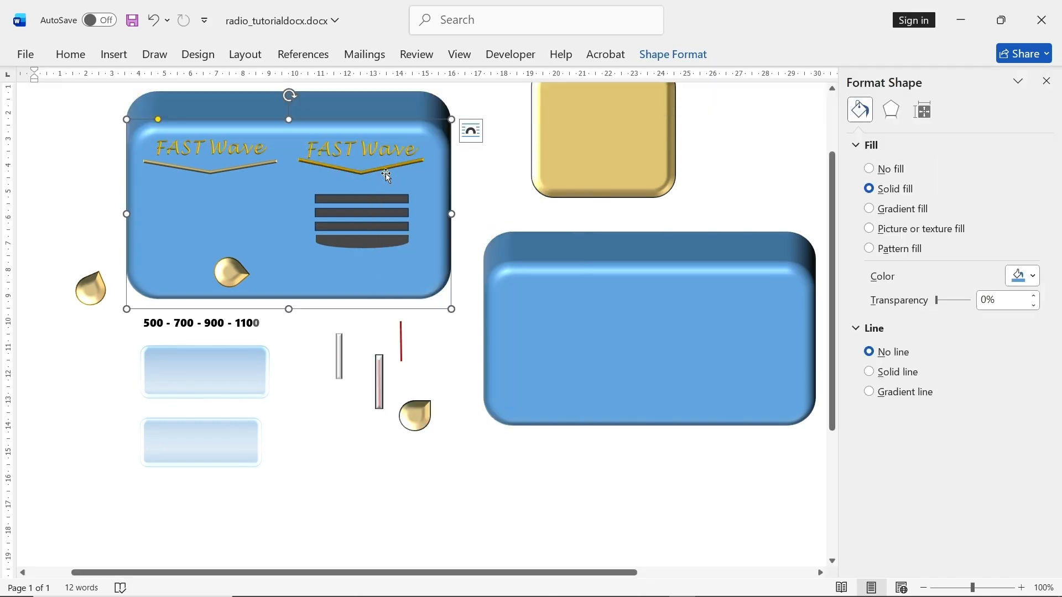
left_click(361, 174)
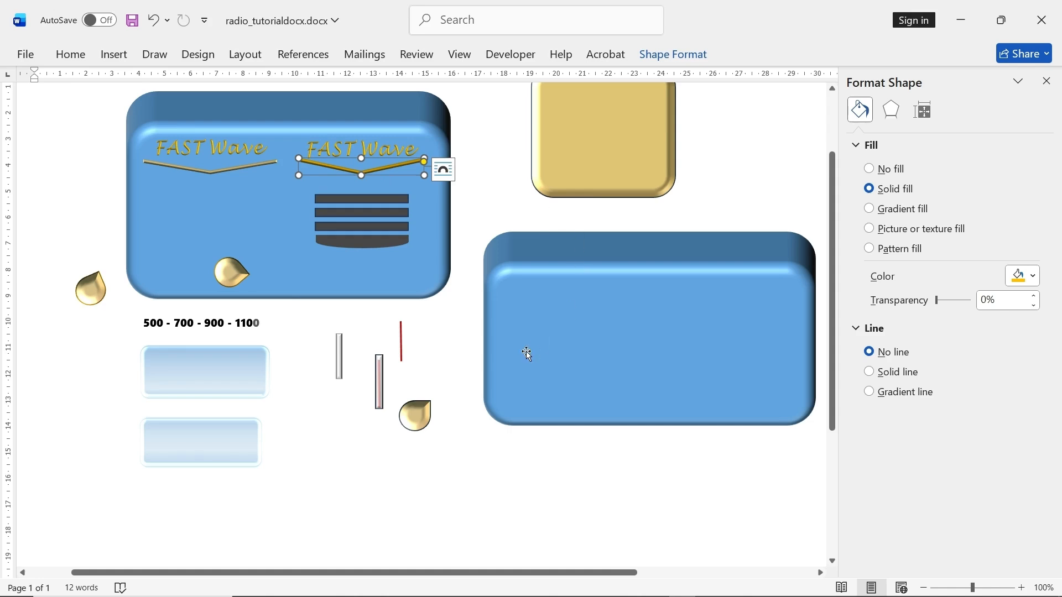
- Examine the gold rounded square's 3-D format: top bevel type and size, depth, material and lighting angle
scroll(525, 351, "up", 3)
left_click(596, 199)
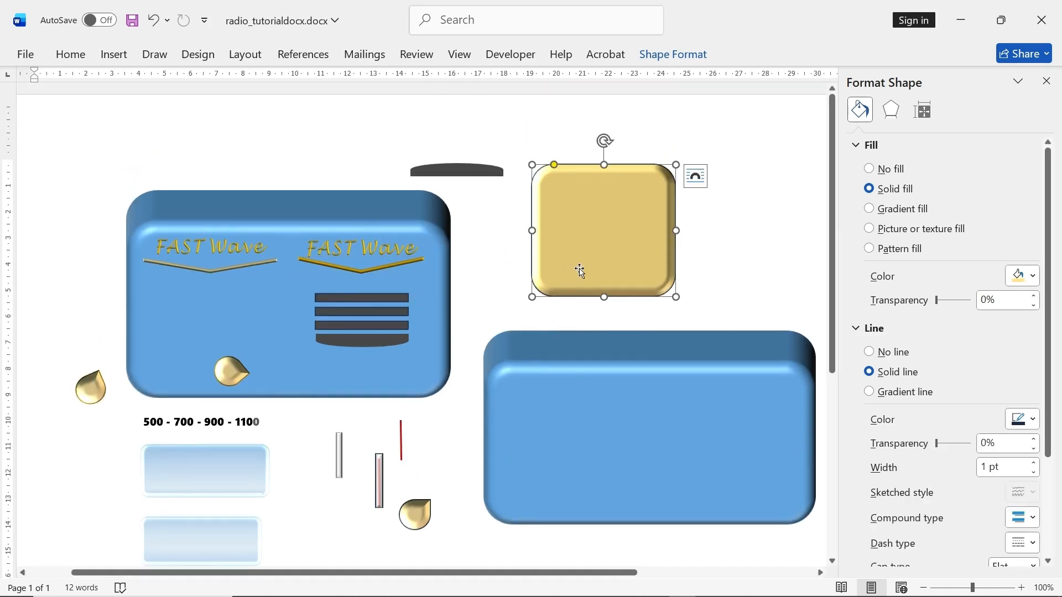
left_click(896, 114)
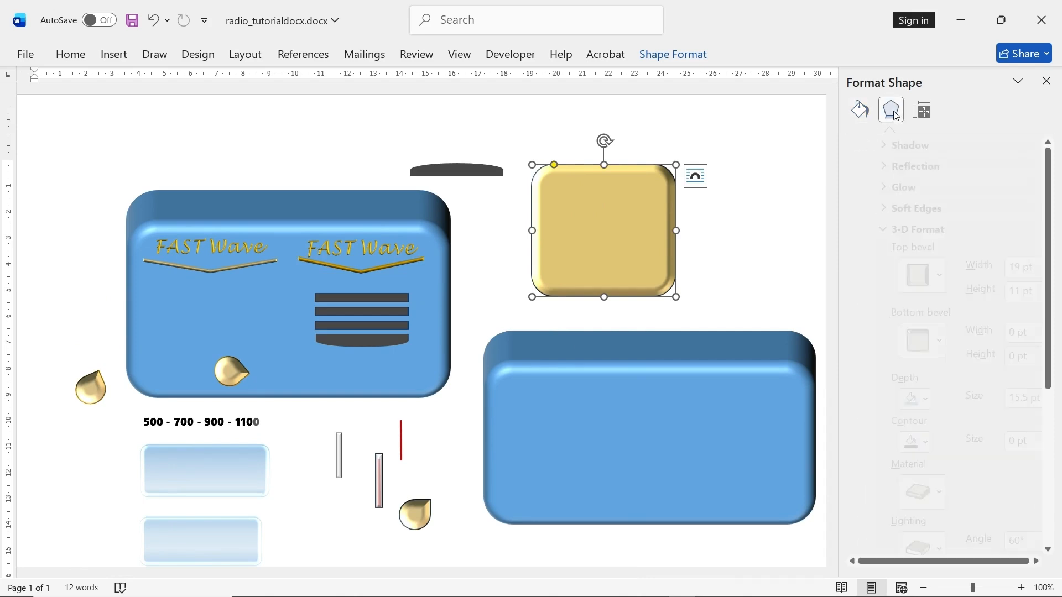
left_click(912, 276)
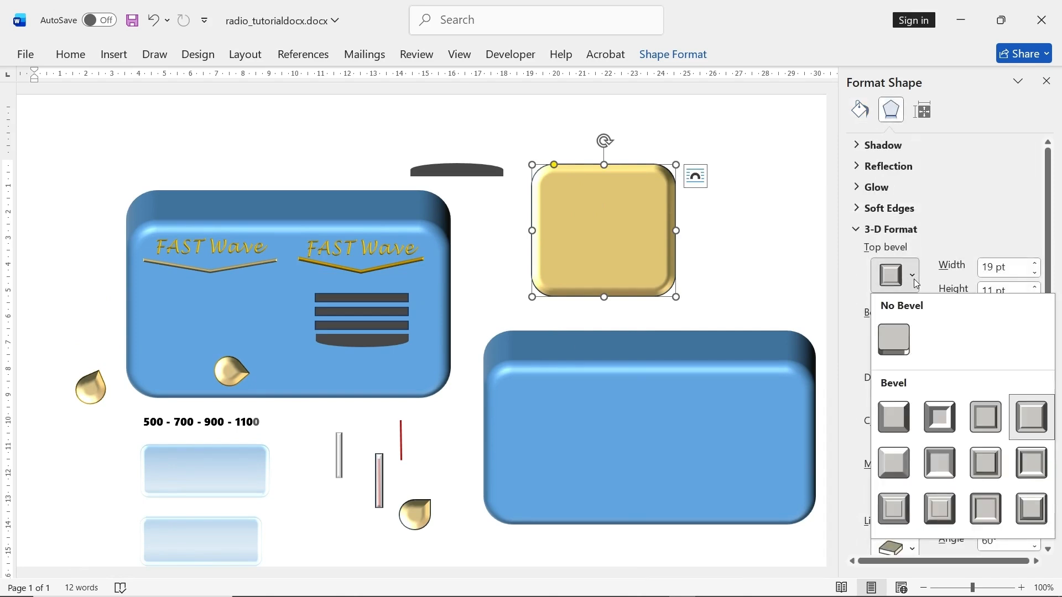
left_click(1027, 420)
left_click(983, 211)
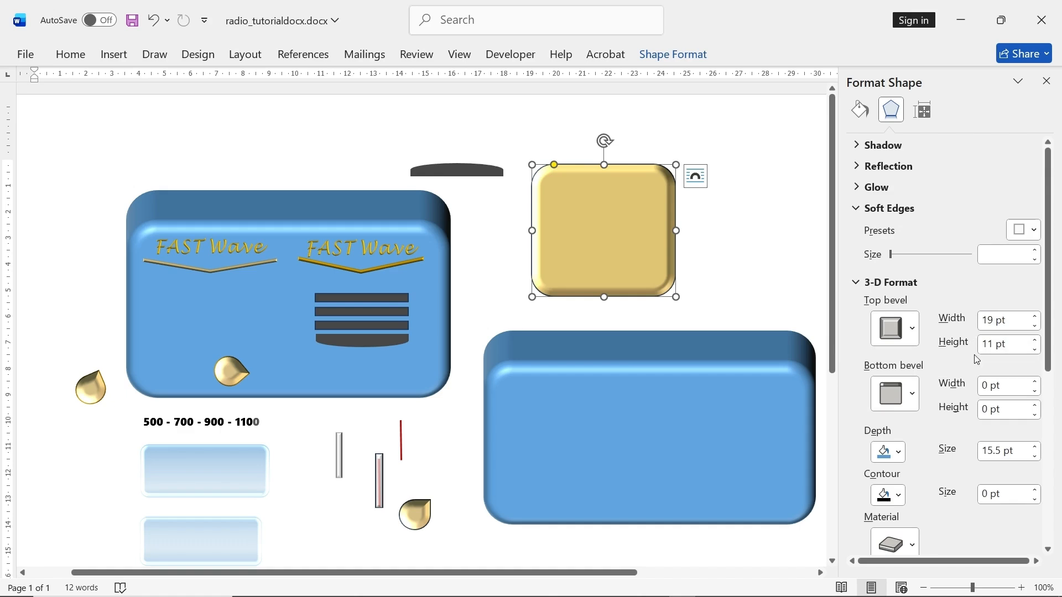
scroll(958, 391, "down", 3)
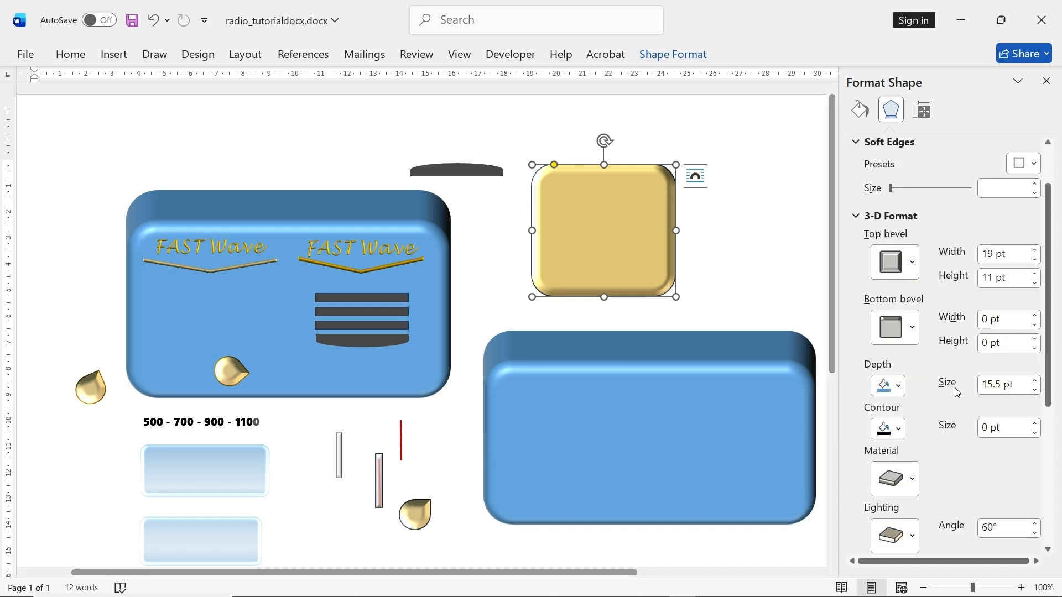
- Review the gold rounded square's material and lighting presets, its lighting angle and the start of its 3-D rotation settings
scroll(958, 391, "down", 1)
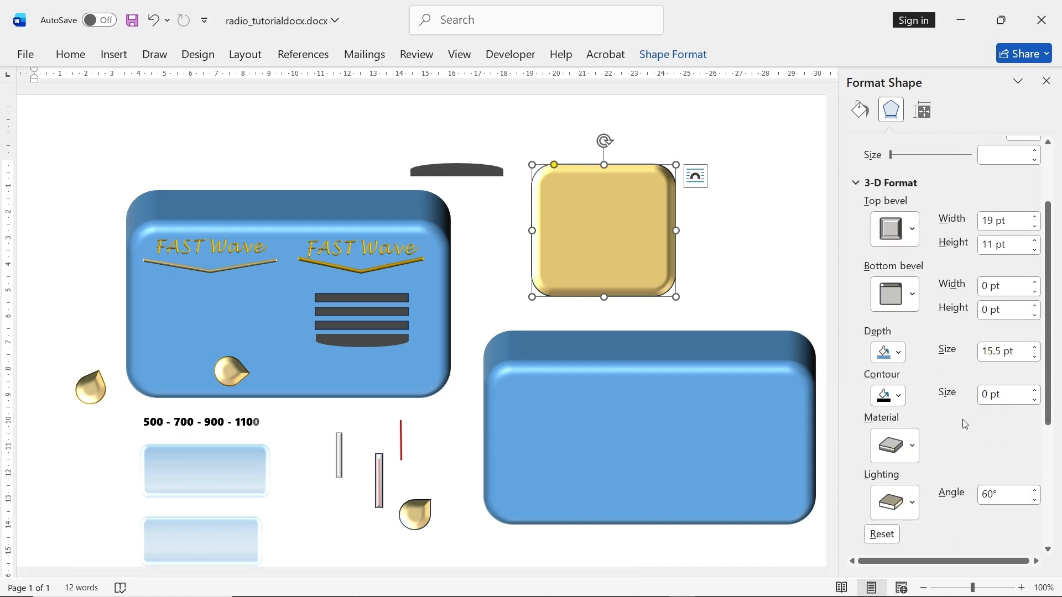
left_click(910, 503)
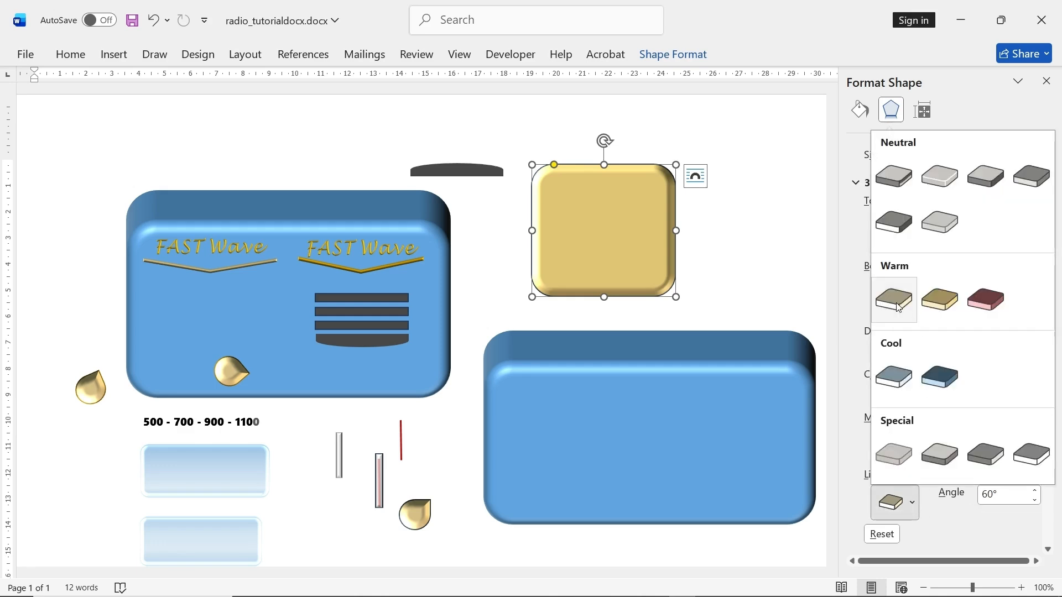
left_click(758, 275)
scroll(1026, 452, "down", 2)
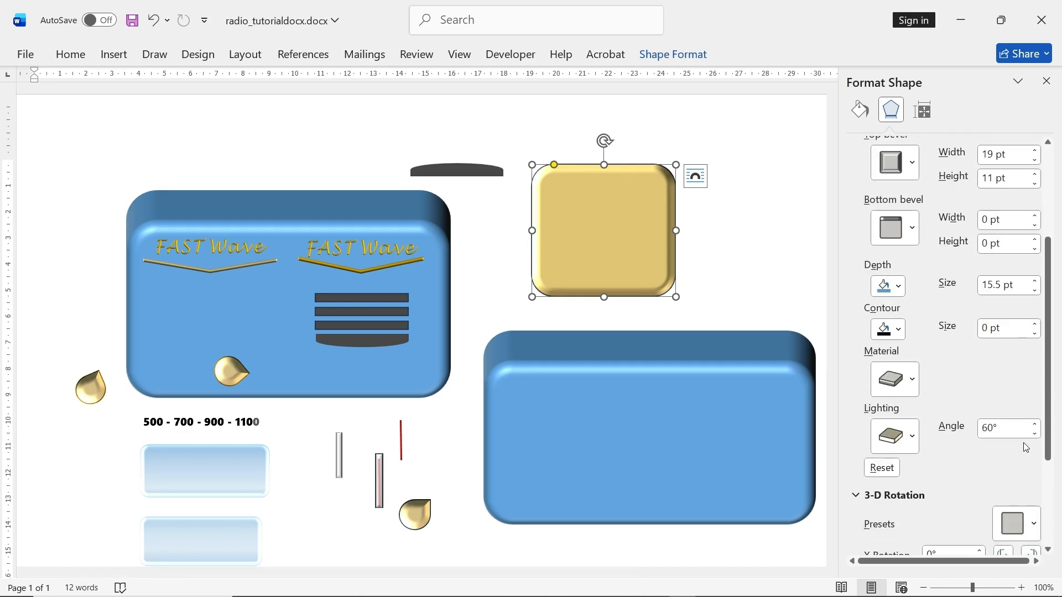
scroll(979, 367, "up", 1)
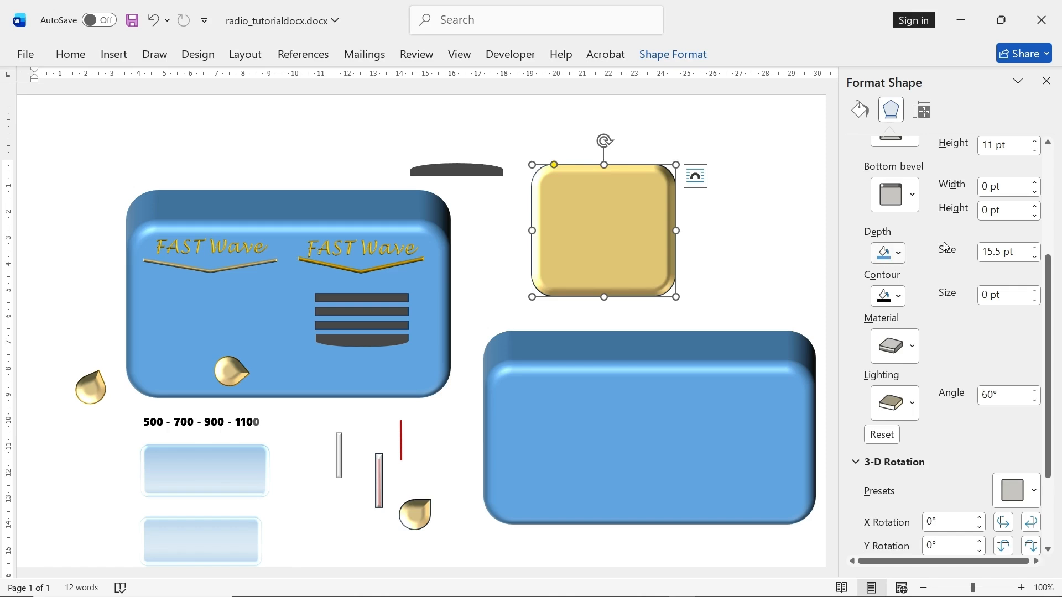
scroll(935, 257, "up", 2)
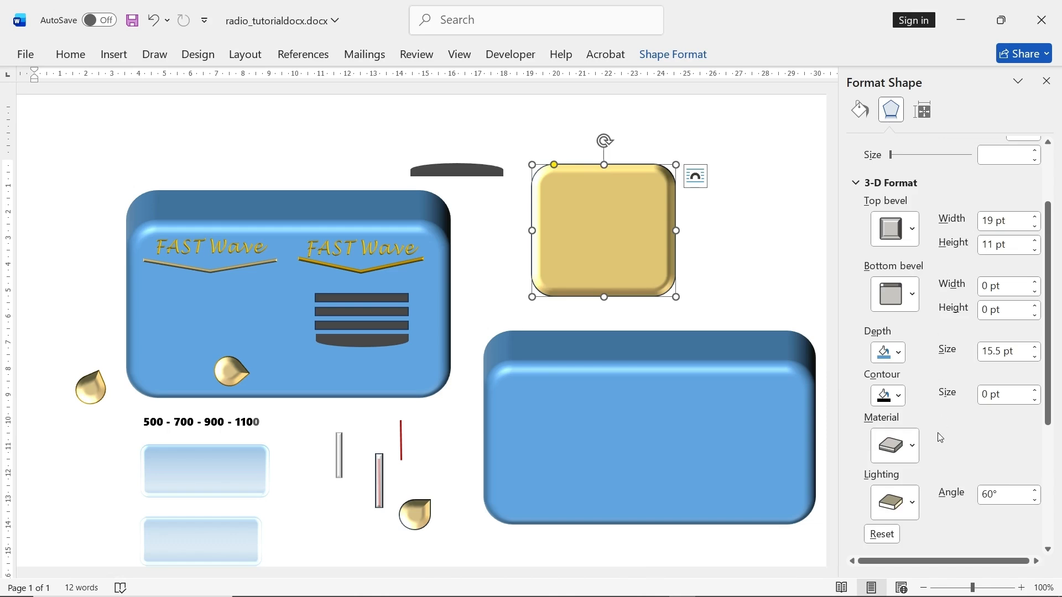
left_click(915, 447)
left_click(914, 447)
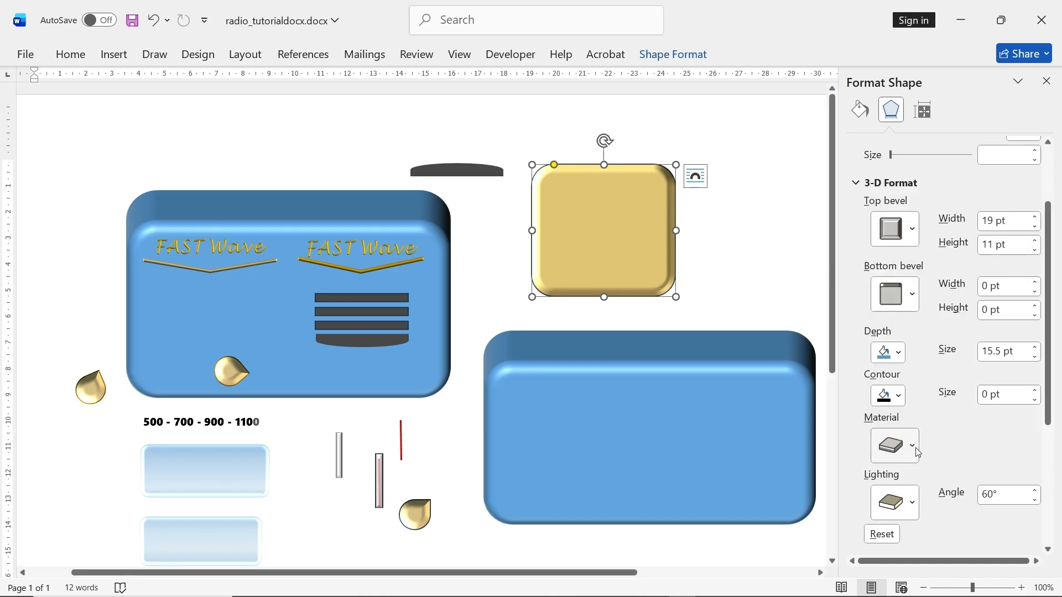
left_click(913, 501)
left_click(913, 501)
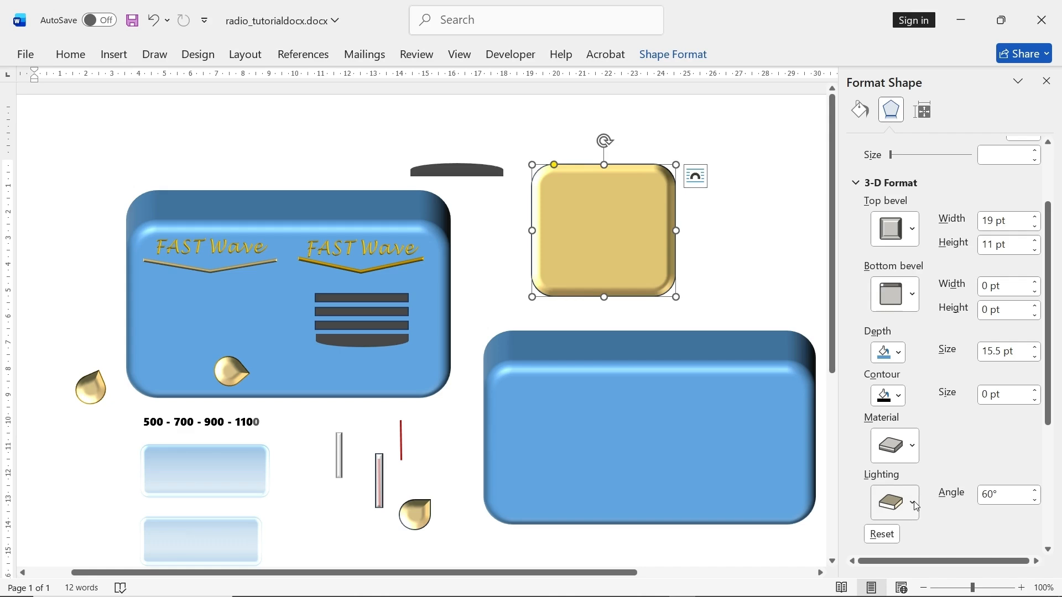
scroll(937, 464, "down", 2)
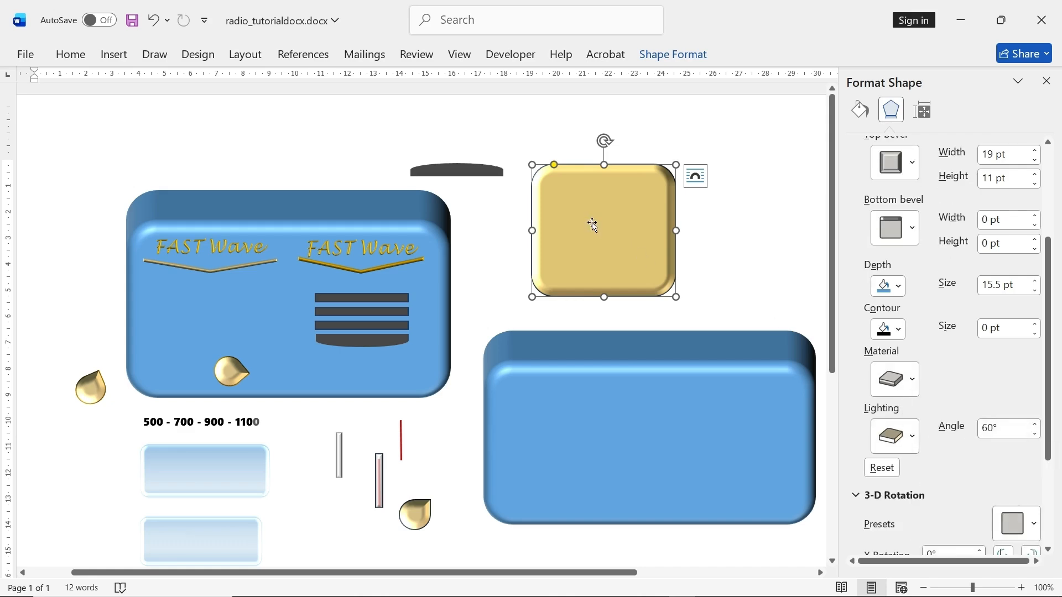
- Draw a thin horizontal rectangle about 4.26 cm wide and 0.51 cm high just beneath the gold square
left_click(373, 301)
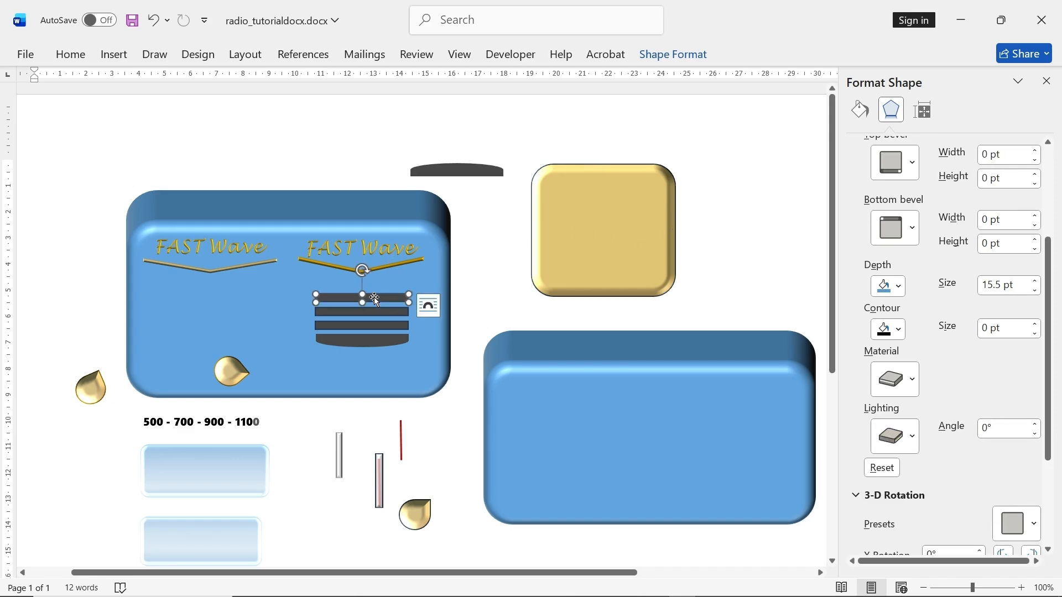
left_click(113, 53)
left_click(222, 78)
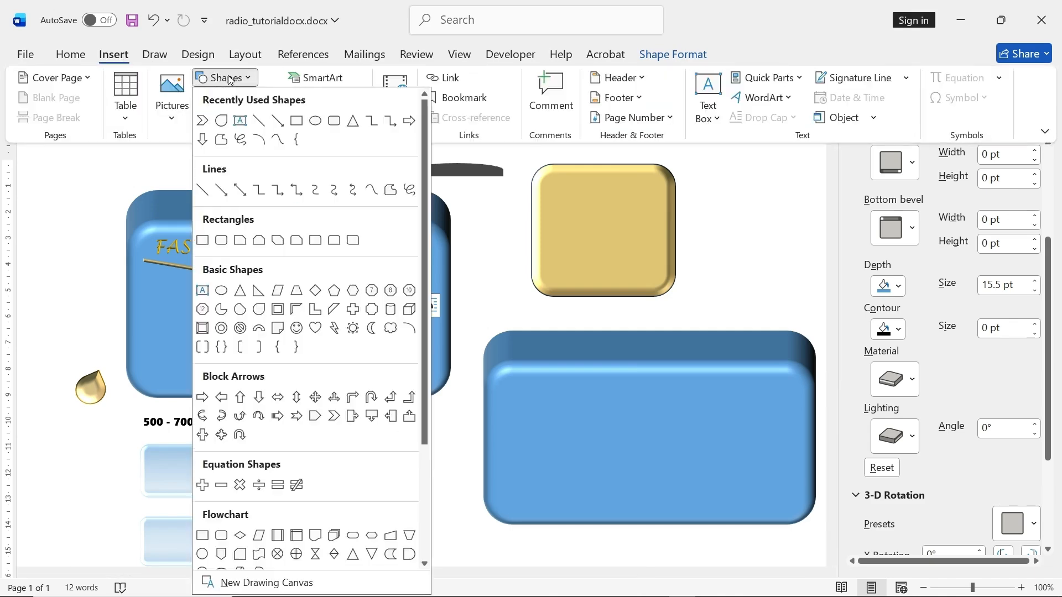
left_click(298, 123)
left_click_drag(518, 304, 630, 319)
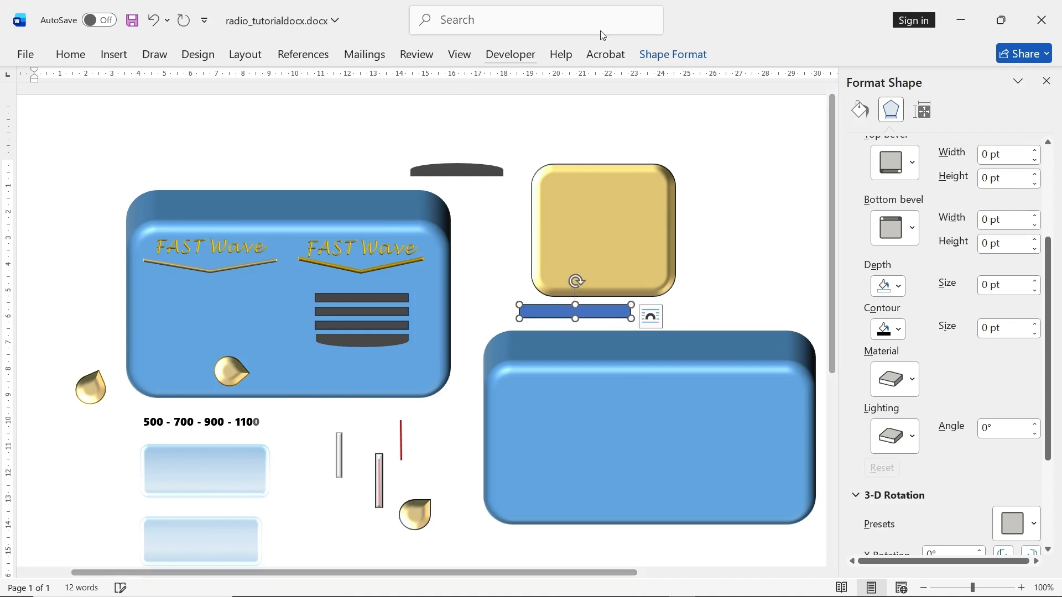
- Give the thin rectangle the black shape style with a dark gray fill and place it below the grille at roughly the bars' width
left_click(676, 54)
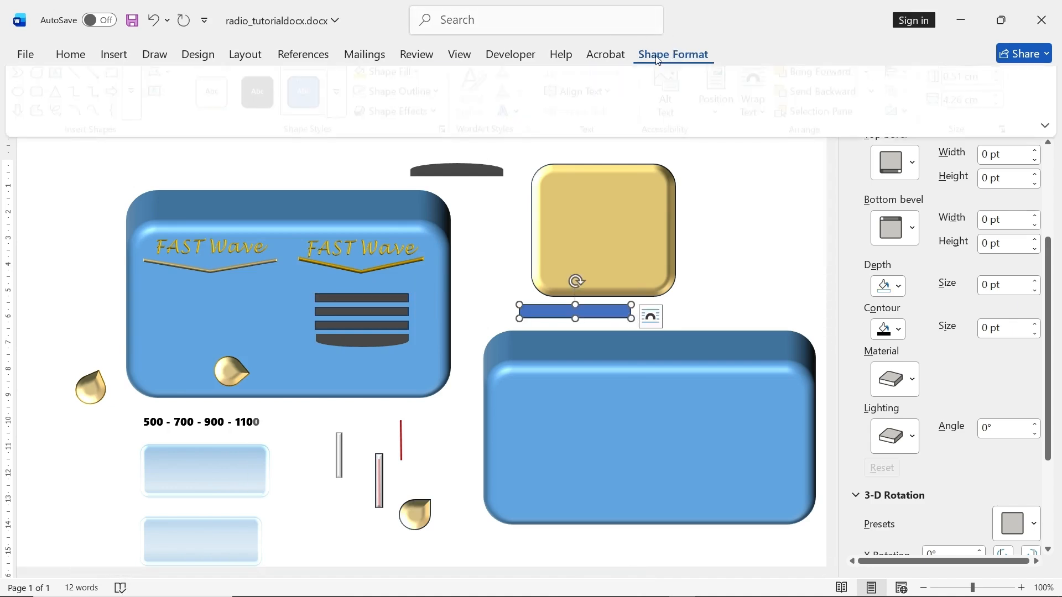
left_click(264, 98)
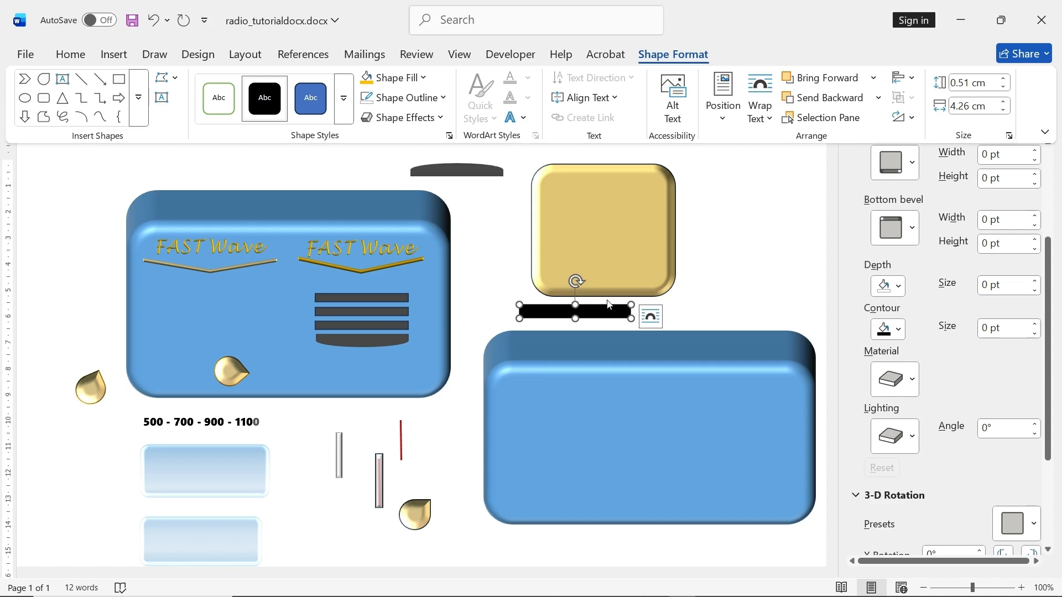
left_click(416, 79)
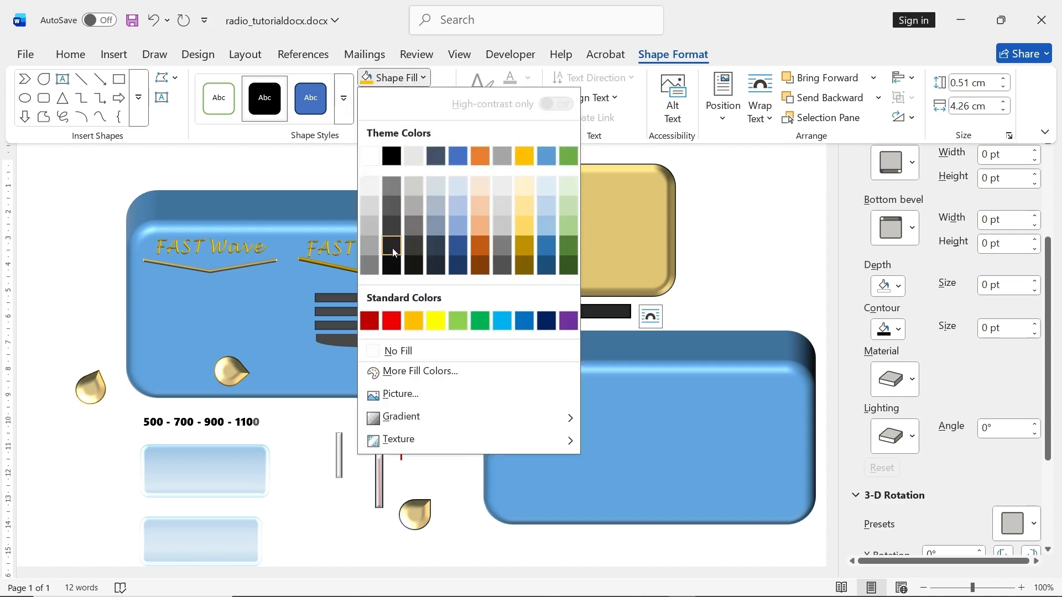
left_click(392, 228)
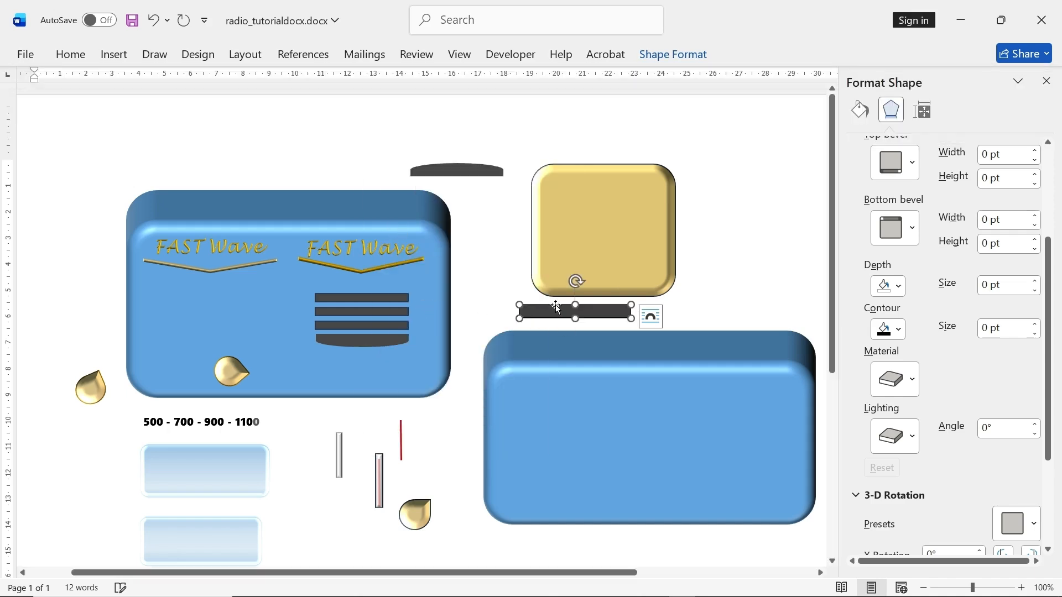
left_click_drag(555, 305, 338, 375)
left_click_drag(423, 379, 403, 379)
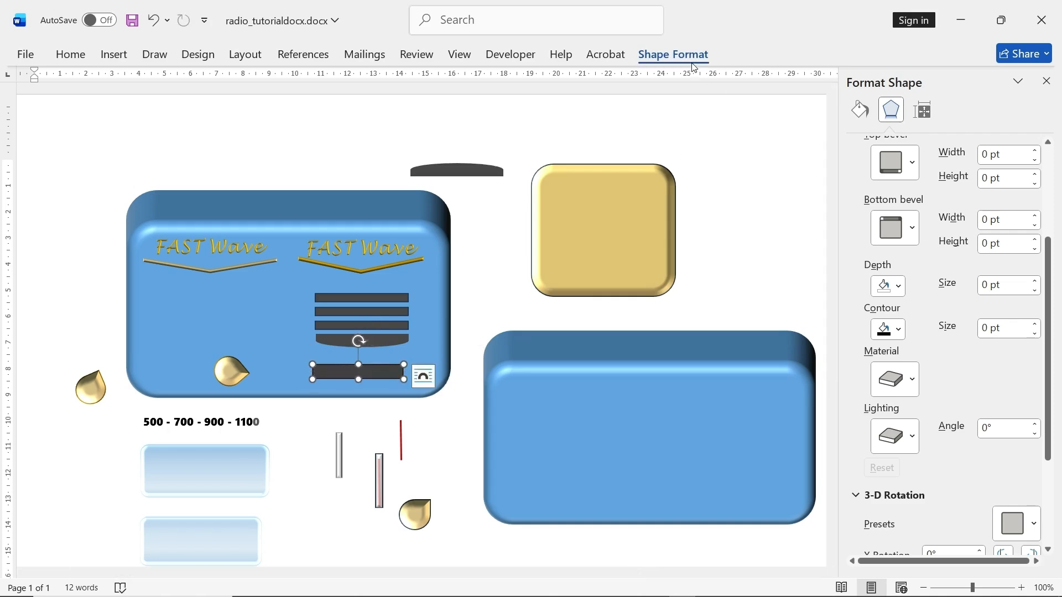
- Look through the alignment and distribution options available for the new rectangle
left_click(673, 54)
left_click(913, 79)
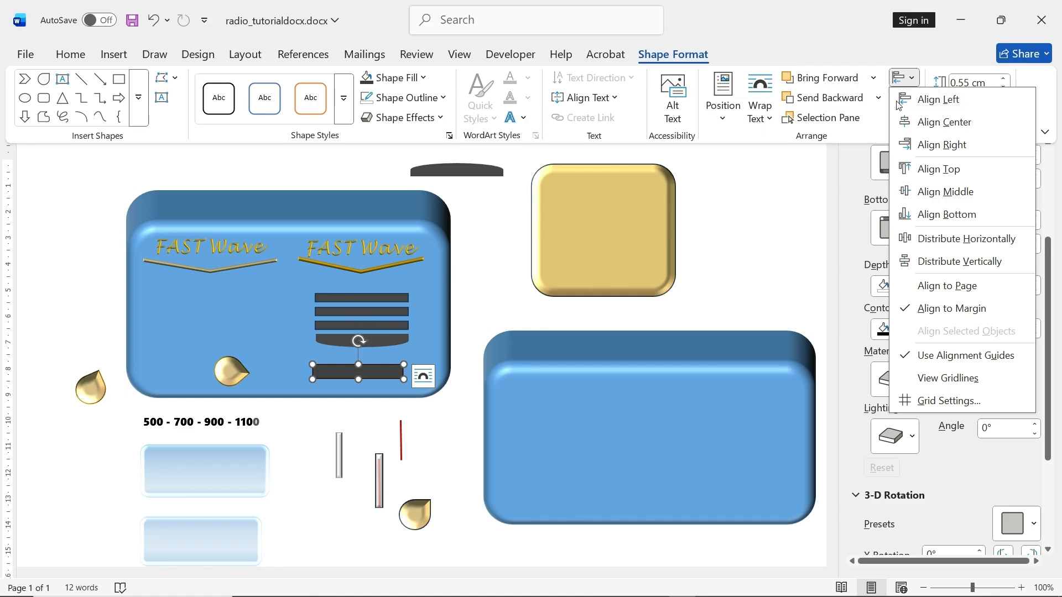
left_click(965, 66)
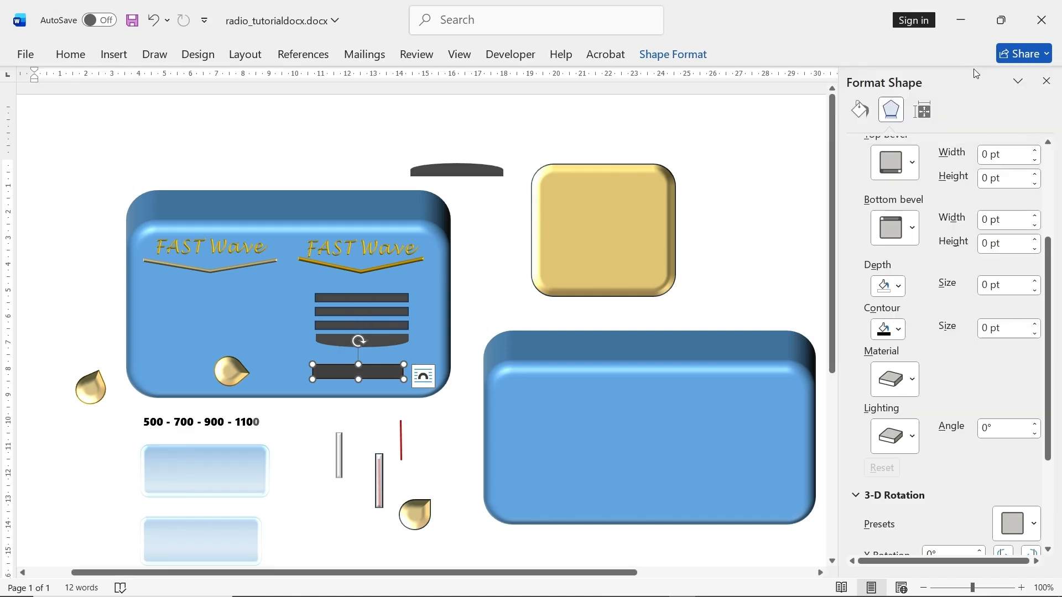
left_click(673, 54)
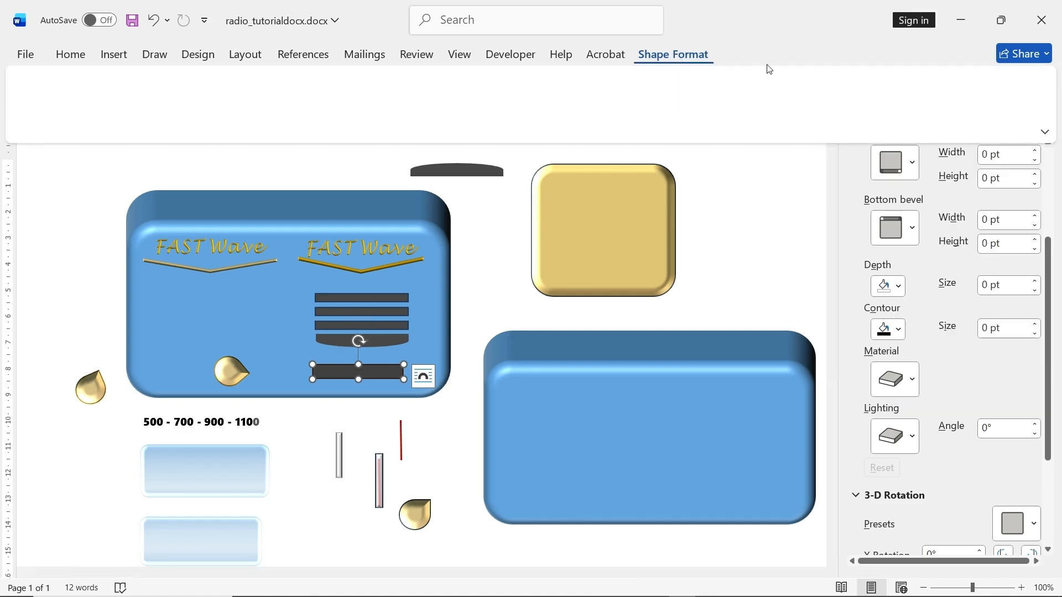
- Position the loose curved dark bar directly above the top grille bar, aligned with the others, and delete the practice rectangle
left_click(382, 341)
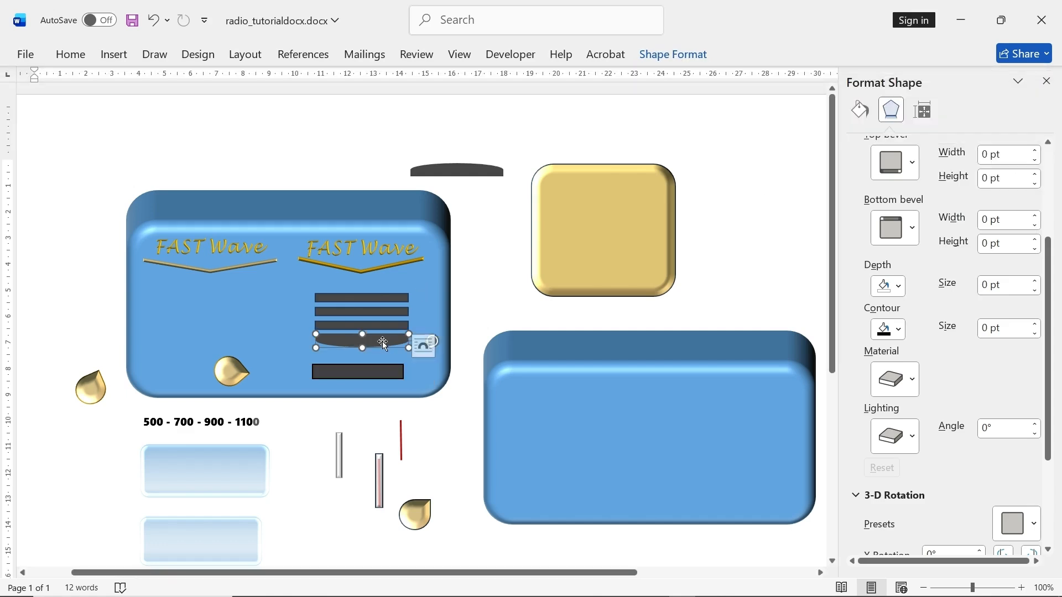
left_click(474, 171)
left_click_drag(469, 177, 376, 286)
left_click(374, 378)
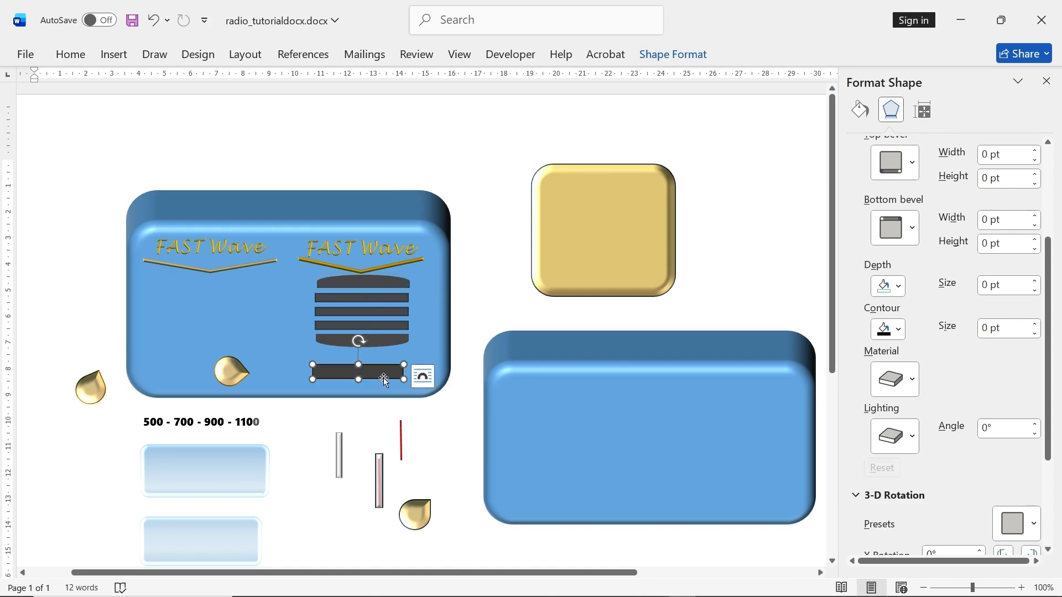
key("Delete")
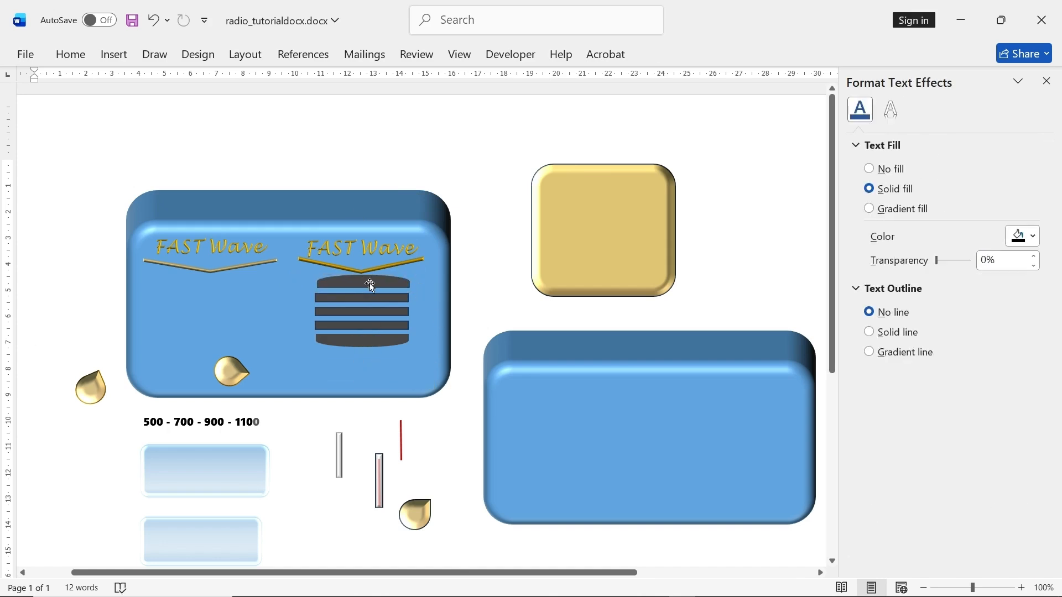
left_click(369, 283)
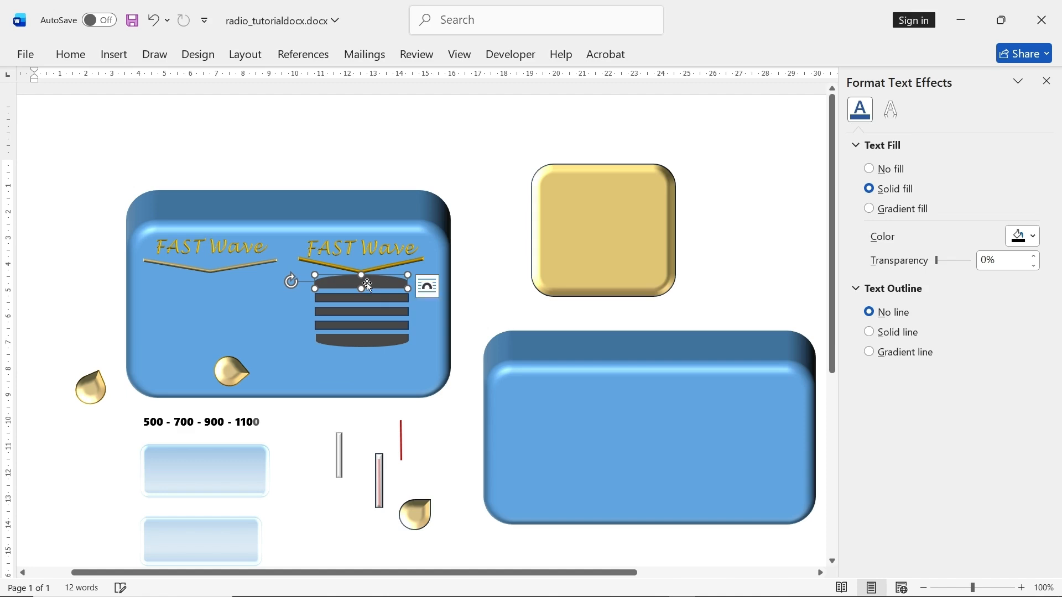
- Draw a narrow Flowchart: Delay shape, about 2.33 cm by 0.39 cm, below the radio and rotate it so its curve faces up
left_click(114, 54)
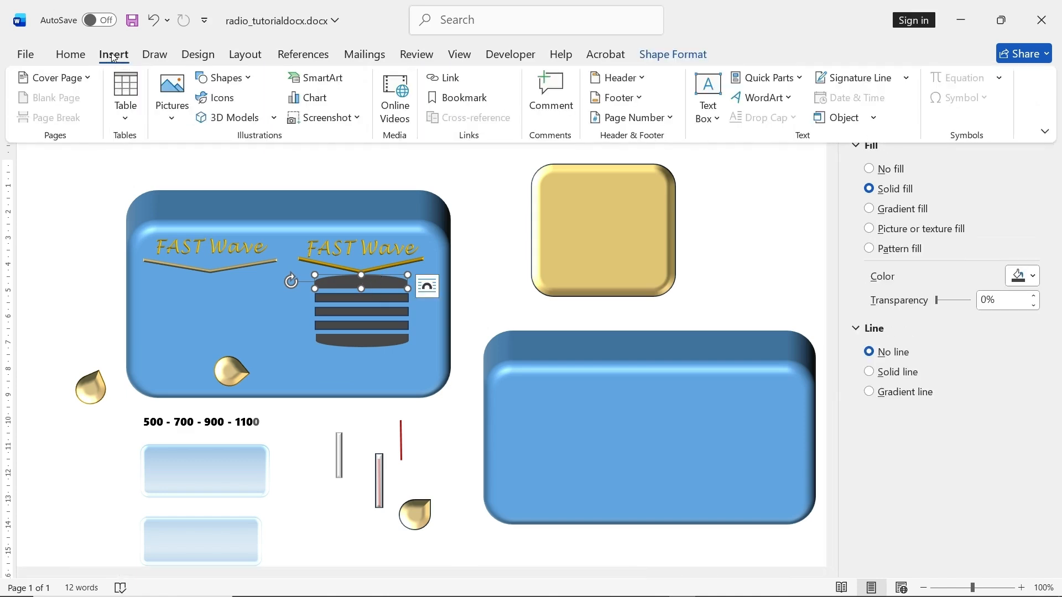
left_click(211, 79)
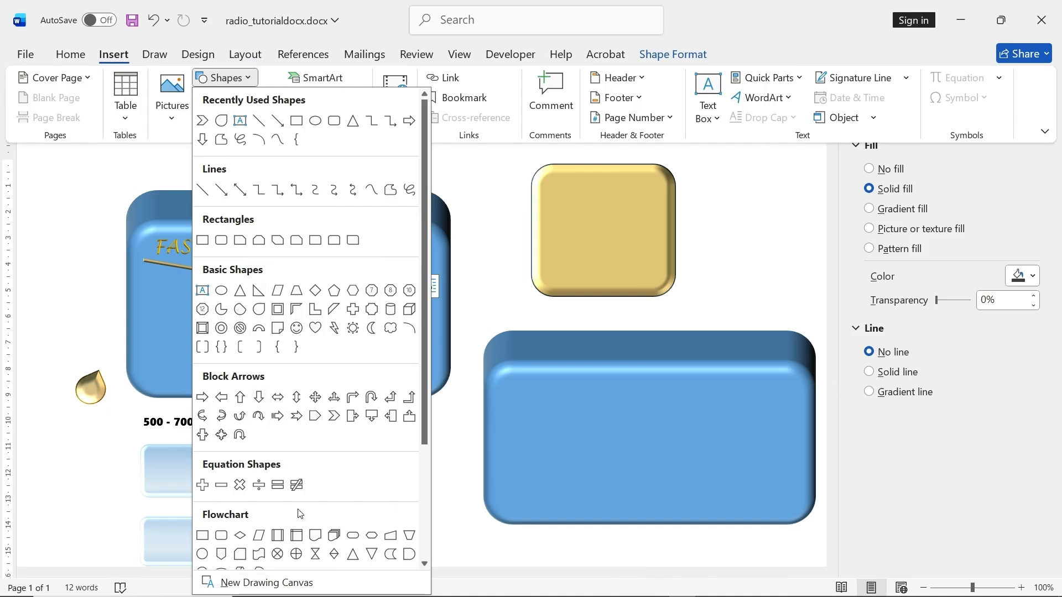
left_click(409, 554)
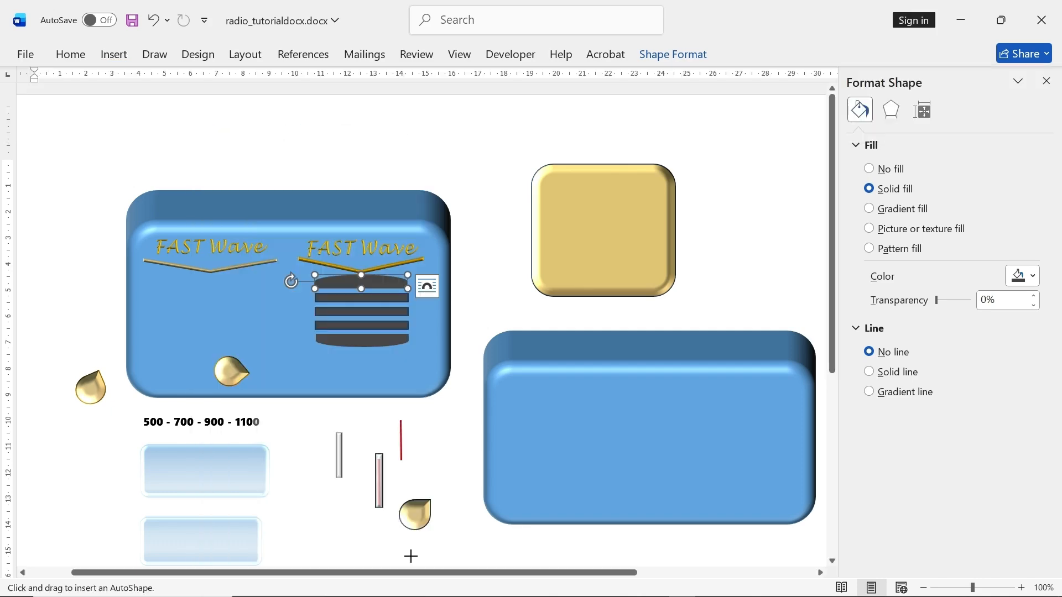
left_click(114, 55)
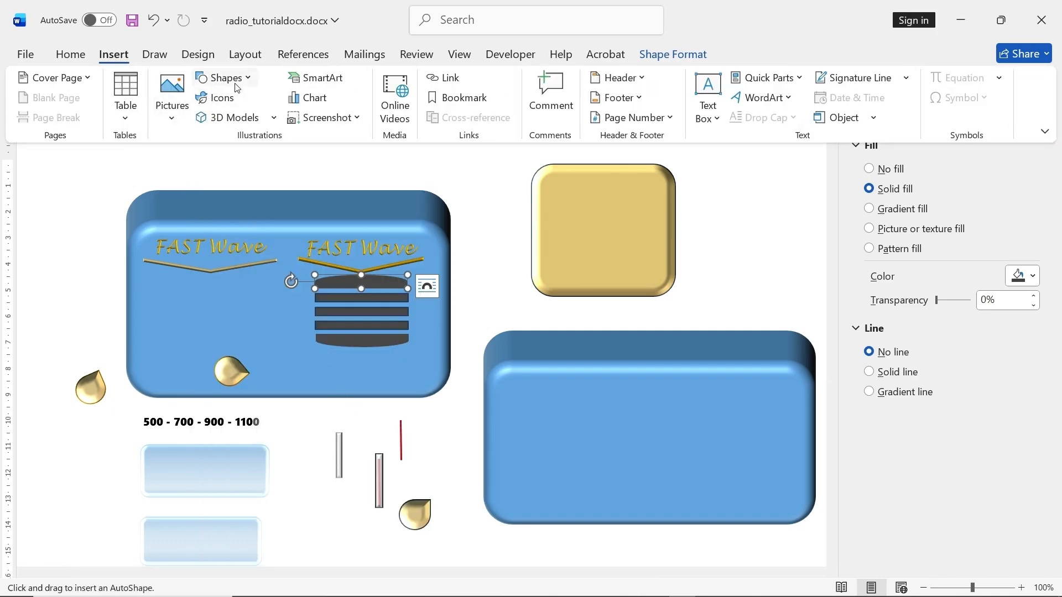
left_click(224, 78)
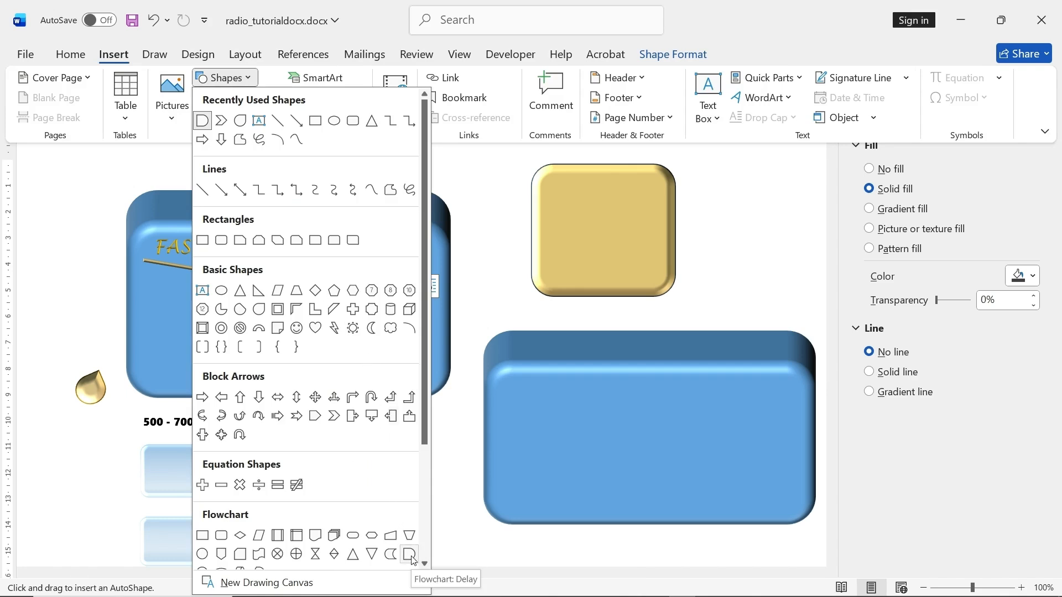
left_click(464, 509)
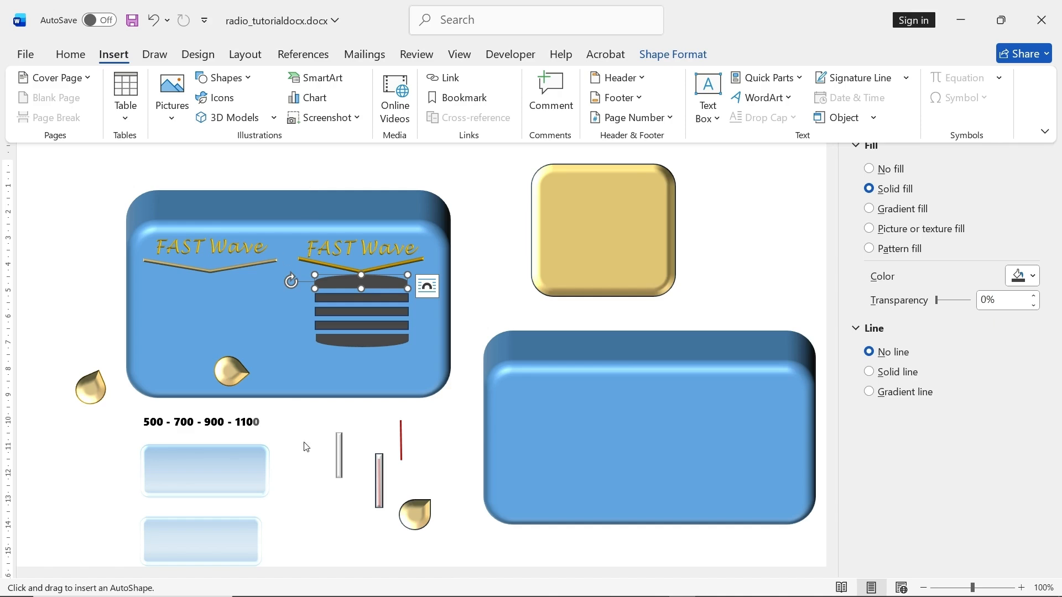
mouse_move(304, 496)
left_mouse_down()
mouse_move(332, 526)
mouse_move(317, 557)
left_mouse_up()
left_click_drag(310, 473, 239, 526)
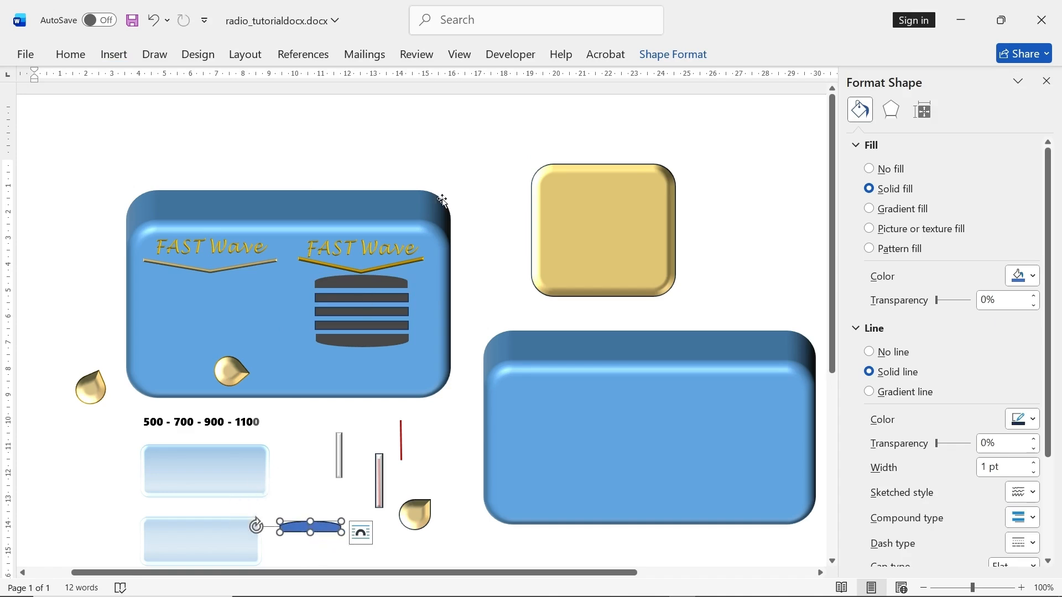
- Apply the solid black shape style to the Delay shape and place it, slightly enlarged, on the radio below the grille
left_click(673, 54)
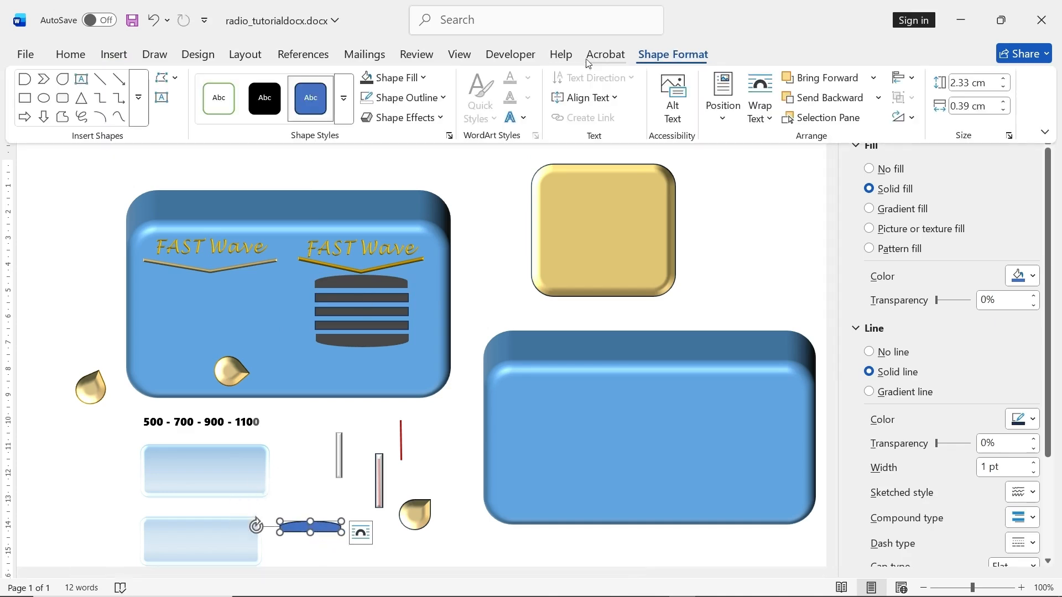
left_click(264, 98)
left_click(320, 530)
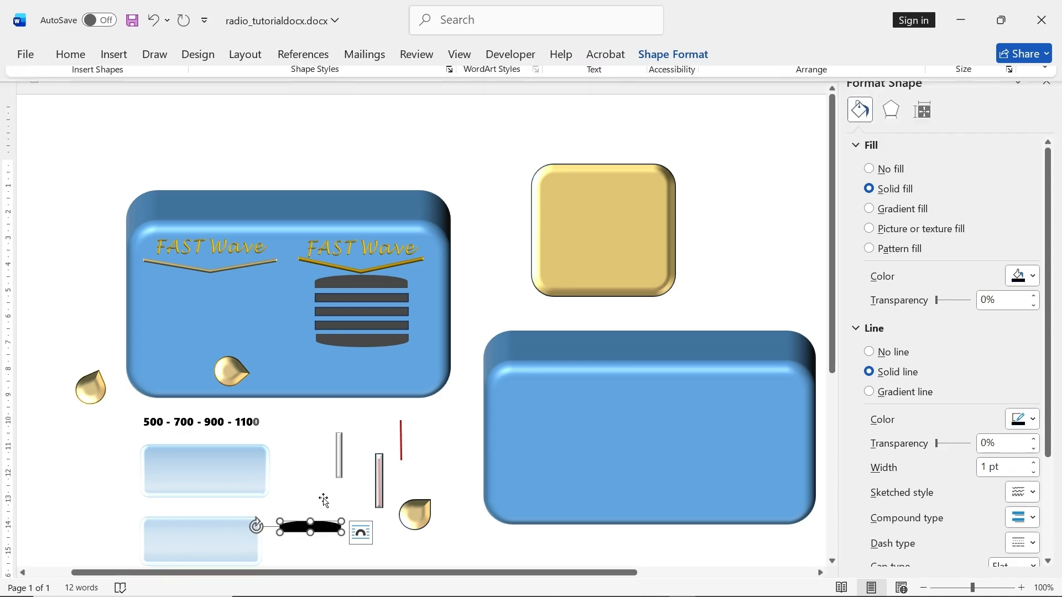
left_click_drag(321, 529, 402, 380)
left_click(407, 394)
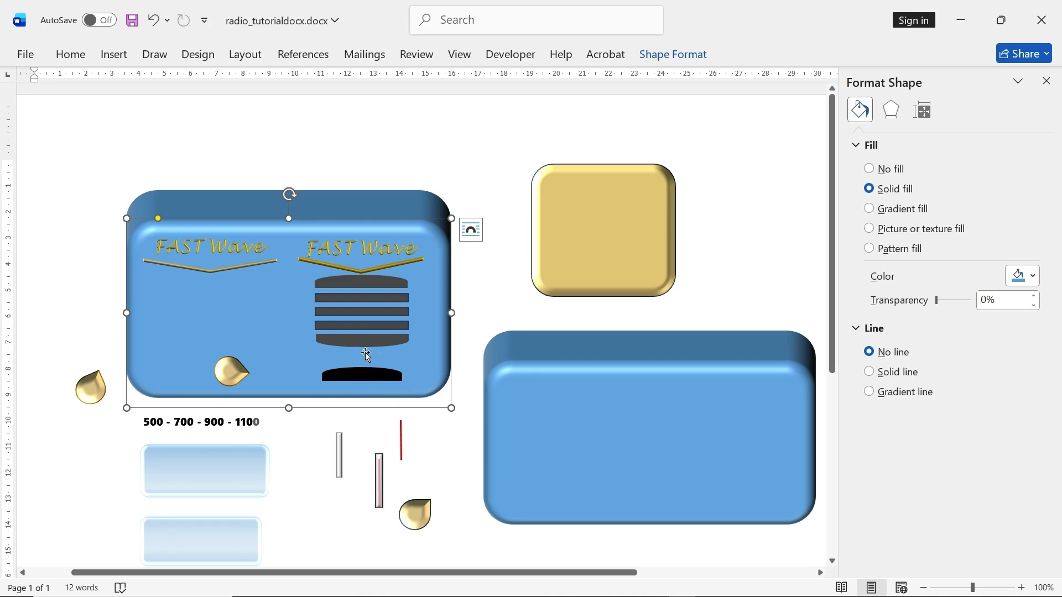
- Rotate the black Delay shape half a turn so its curved edge faces down
left_click(365, 378)
left_click_drag(299, 374, 450, 374)
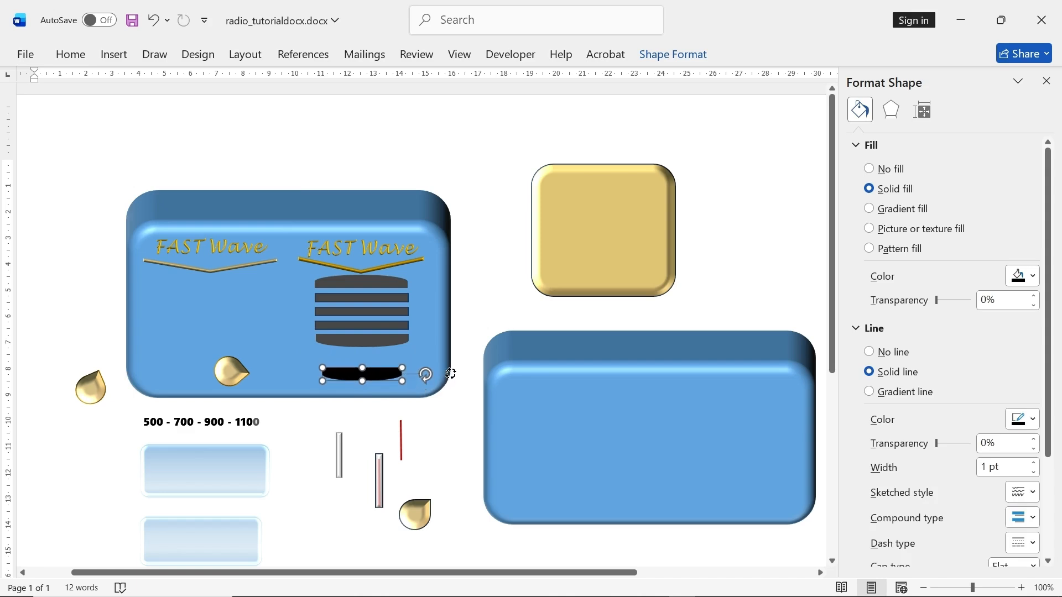
left_click(423, 357)
left_click(442, 439)
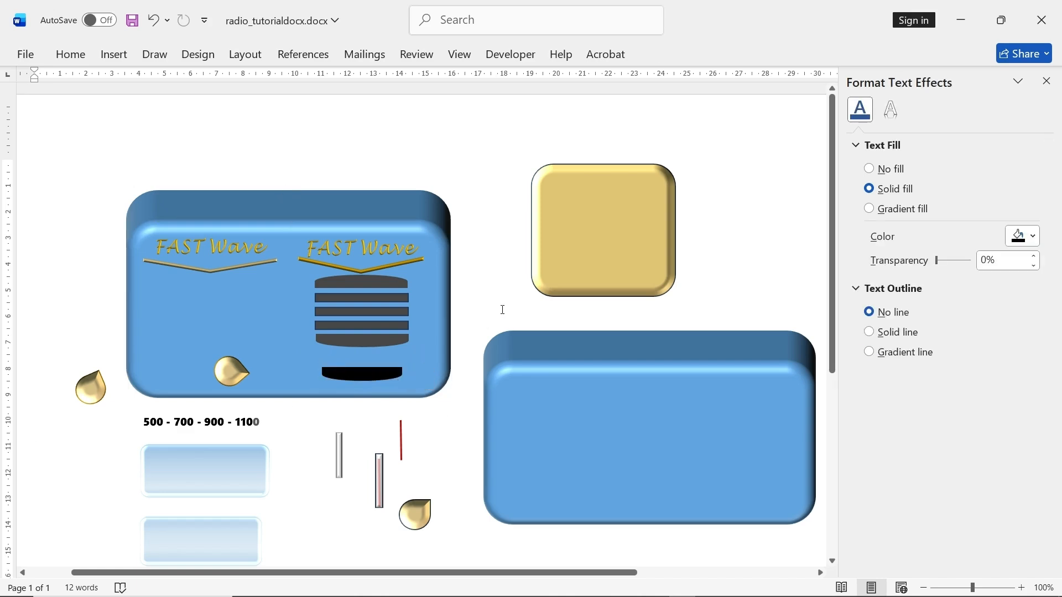
- Select all shapes on the decorated radio together with the frequency text below it and group them
left_click(70, 53)
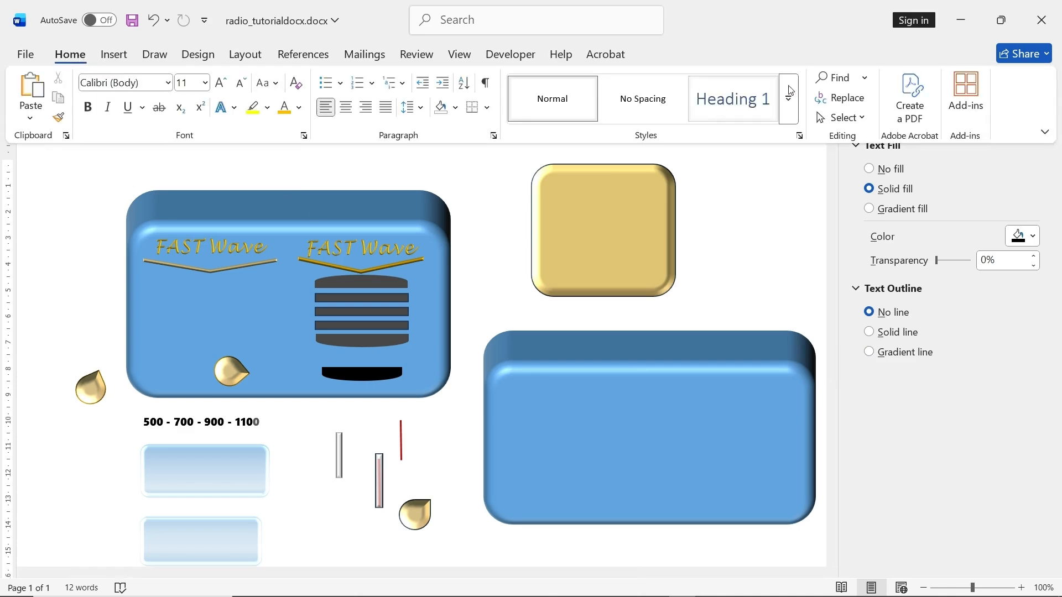
left_click(840, 117)
left_click(850, 166)
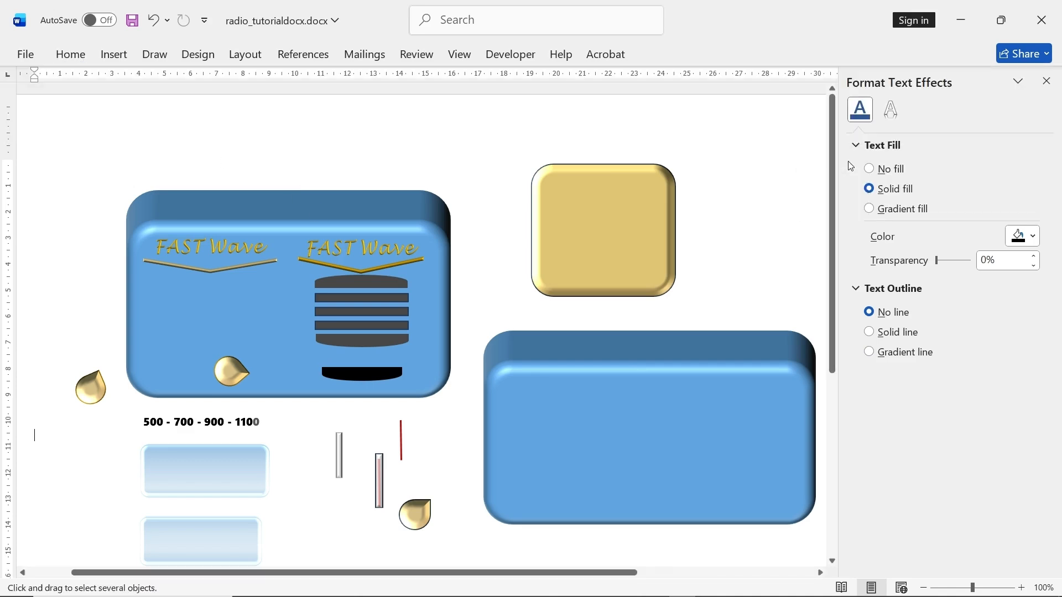
left_click_drag(115, 147, 456, 461)
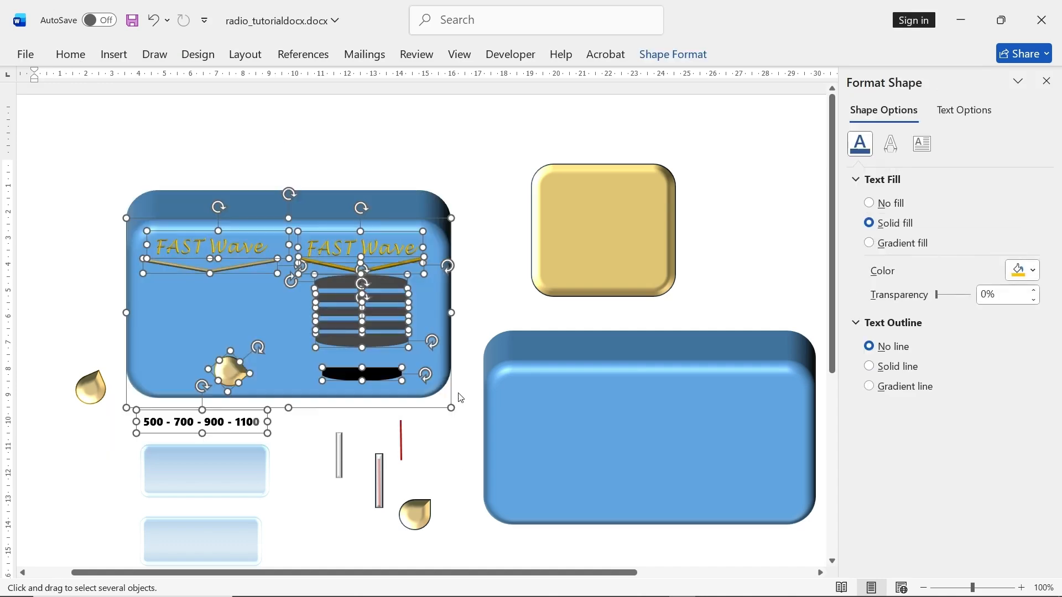
left_click(670, 54)
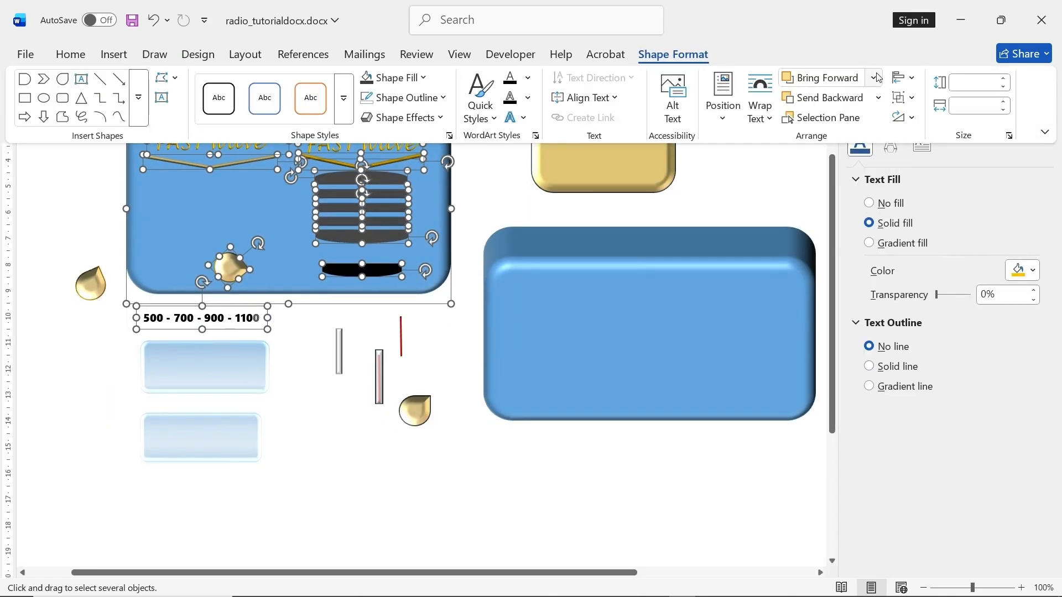
left_click(910, 98)
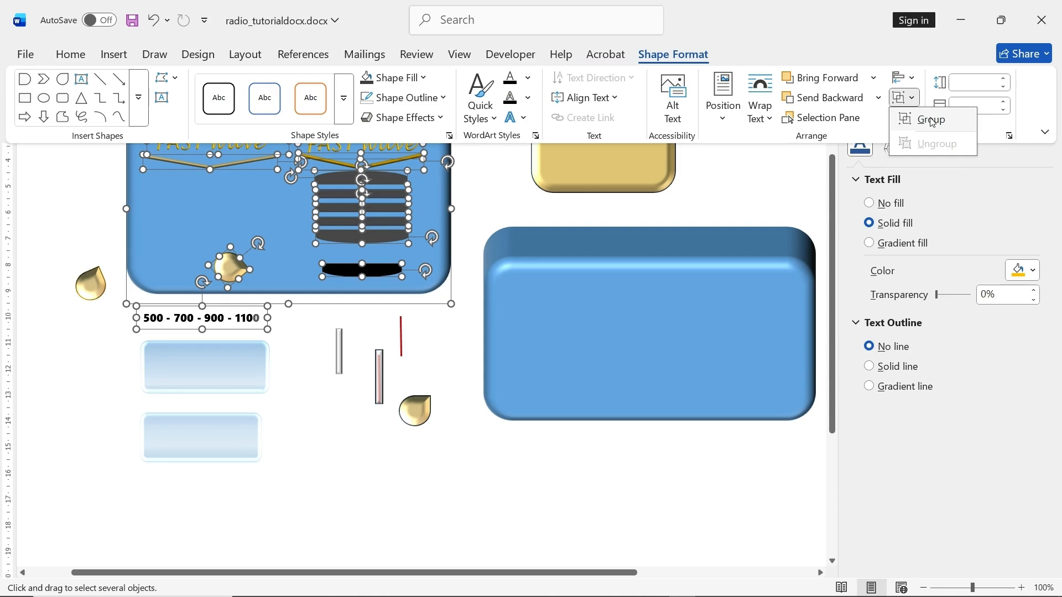
left_click(931, 120)
- Move the upper light-blue dial panel behind the 500 - 700 - 900 - 1100 text and shift the pink-filled bar slightly down
left_click(206, 470)
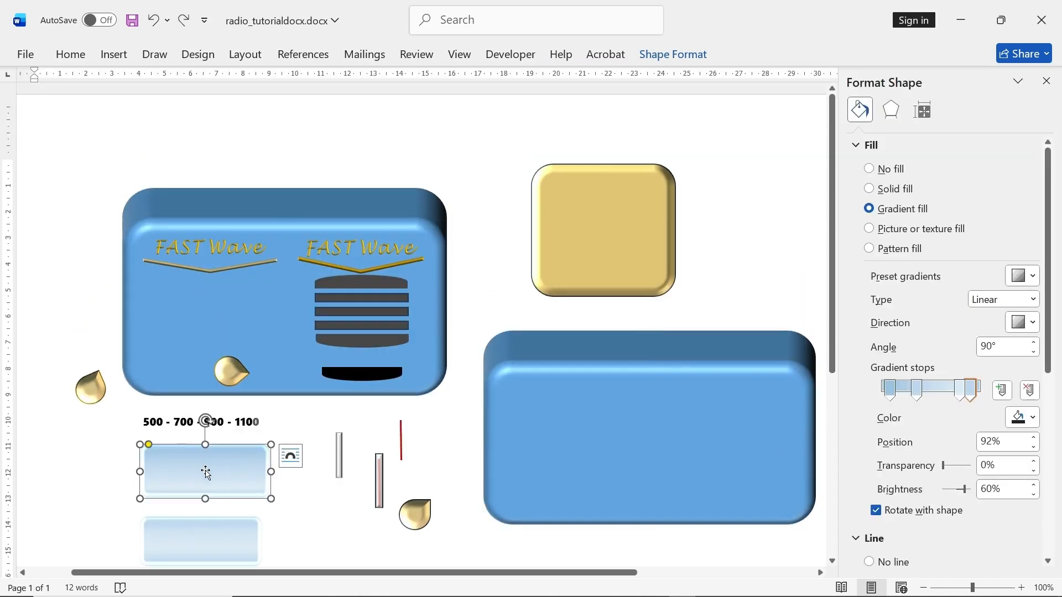
left_click_drag(206, 470, 202, 423)
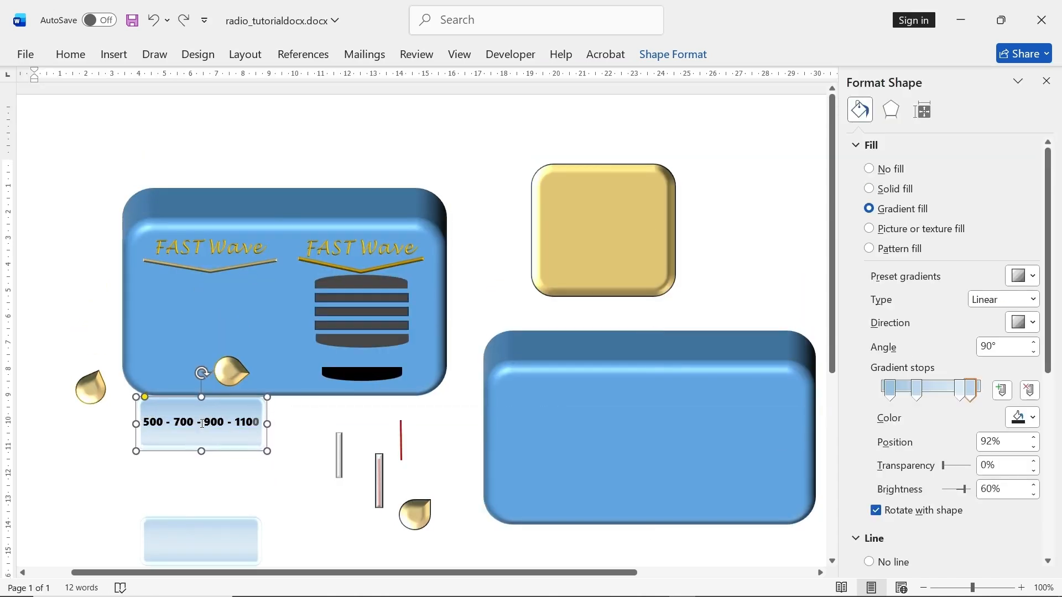
mouse_move(379, 476)
left_mouse_down()
mouse_move(391, 486)
mouse_move(381, 481)
mouse_move(384, 494)
left_mouse_up()
left_click(316, 410)
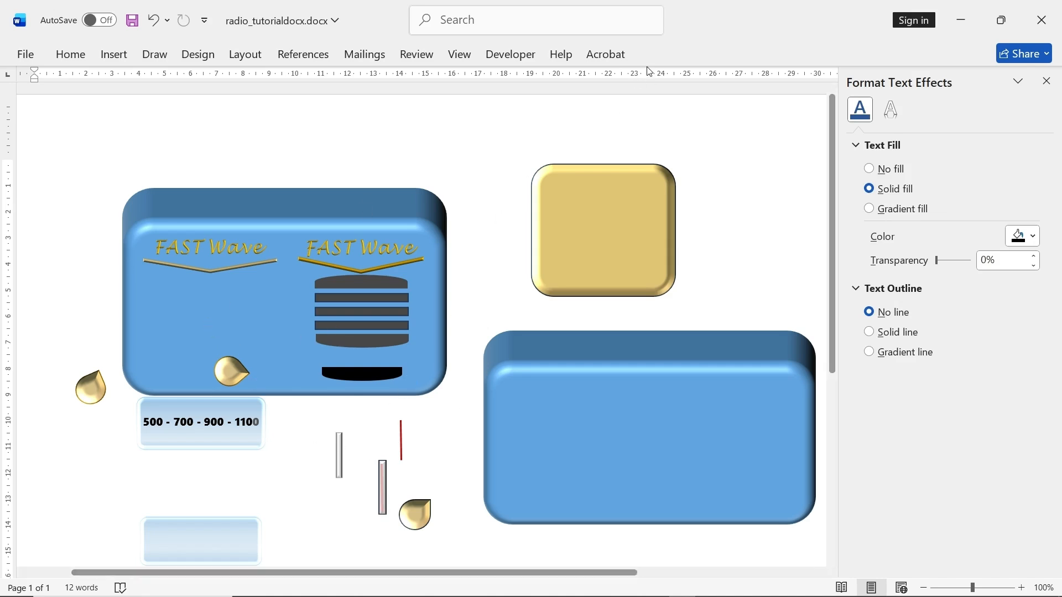
- Select the grouped radio and display the Selection pane listing its member objects
left_click(412, 219)
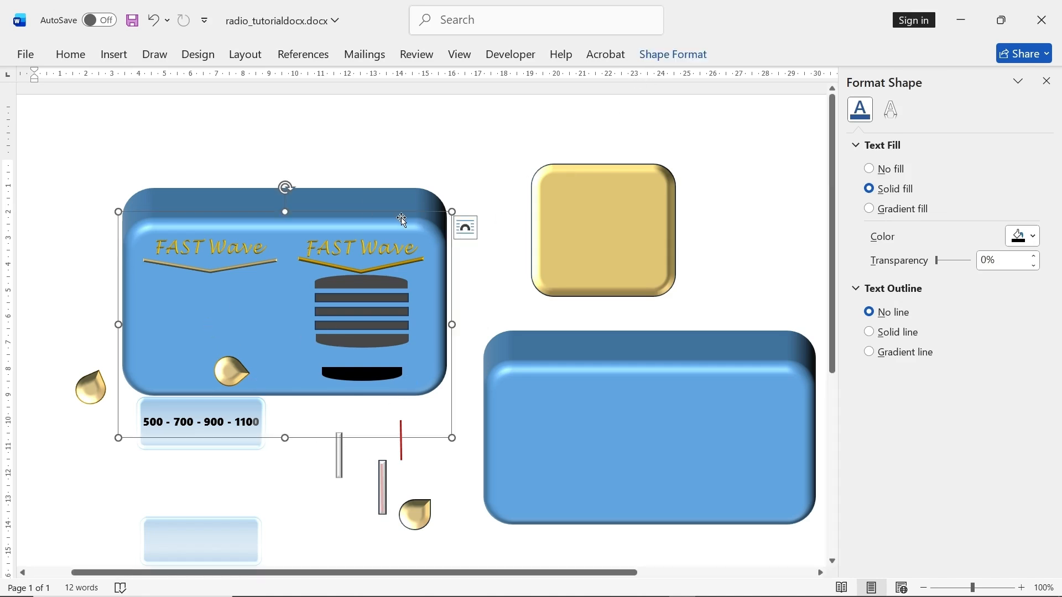
left_click(672, 54)
scroll(832, 123, "down", 1)
key("alt+F10")
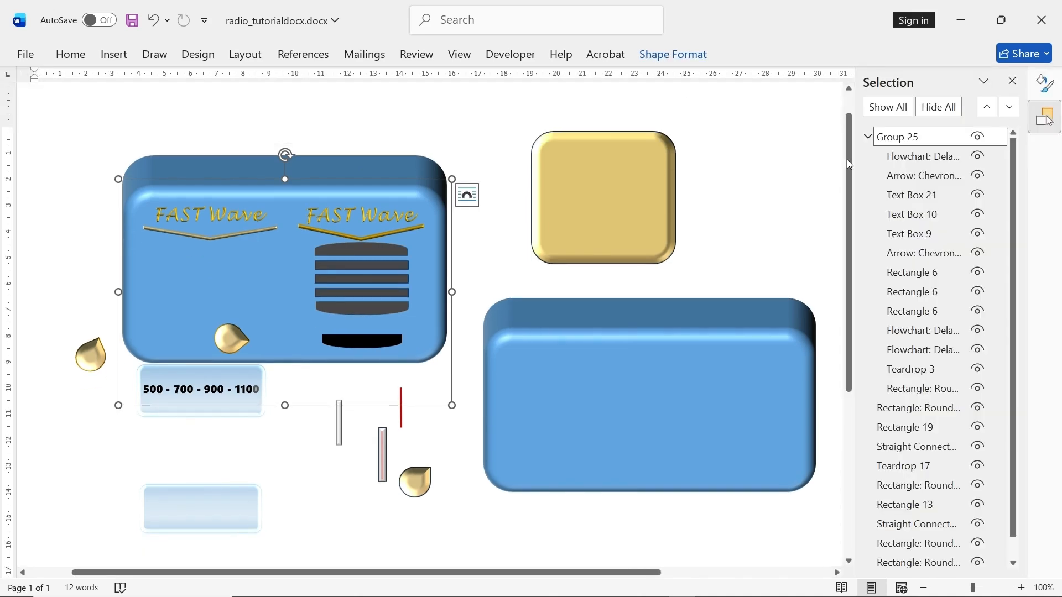
- Select both FAST Wave text boxes, both chevron trims and the frequency text box within the group, and view the grouping options
left_click(915, 195)
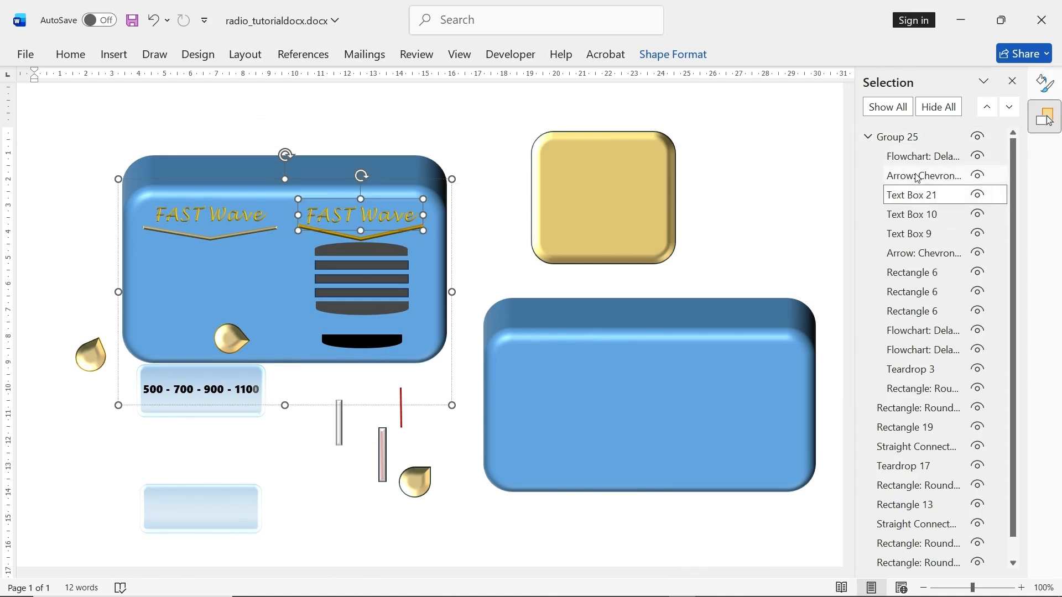
left_click(917, 175, "ctrl")
left_click(918, 214, "ctrl")
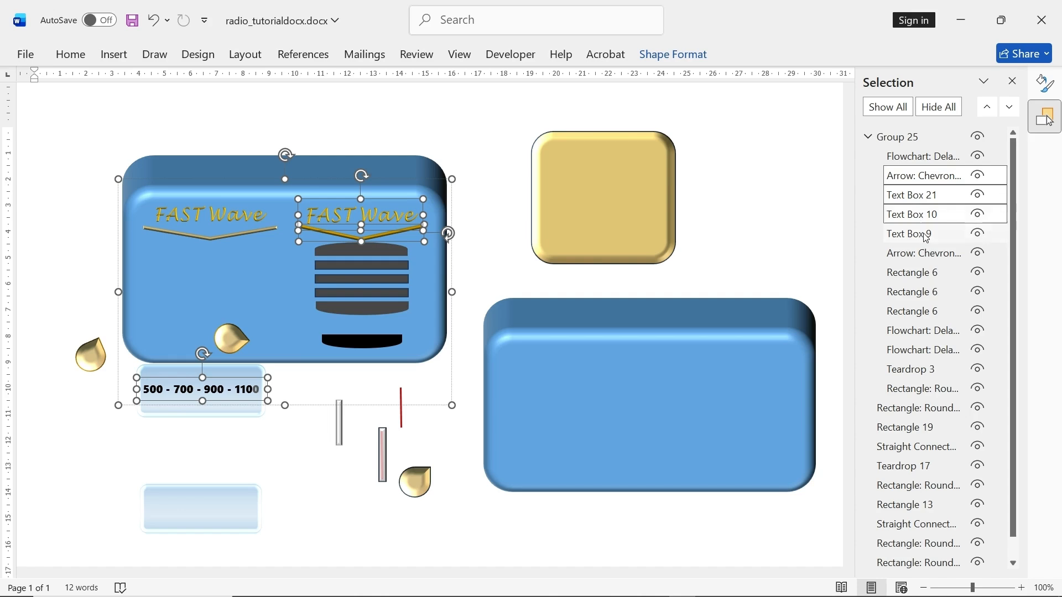
left_click(917, 234, "ctrl")
left_click(926, 255, "ctrl")
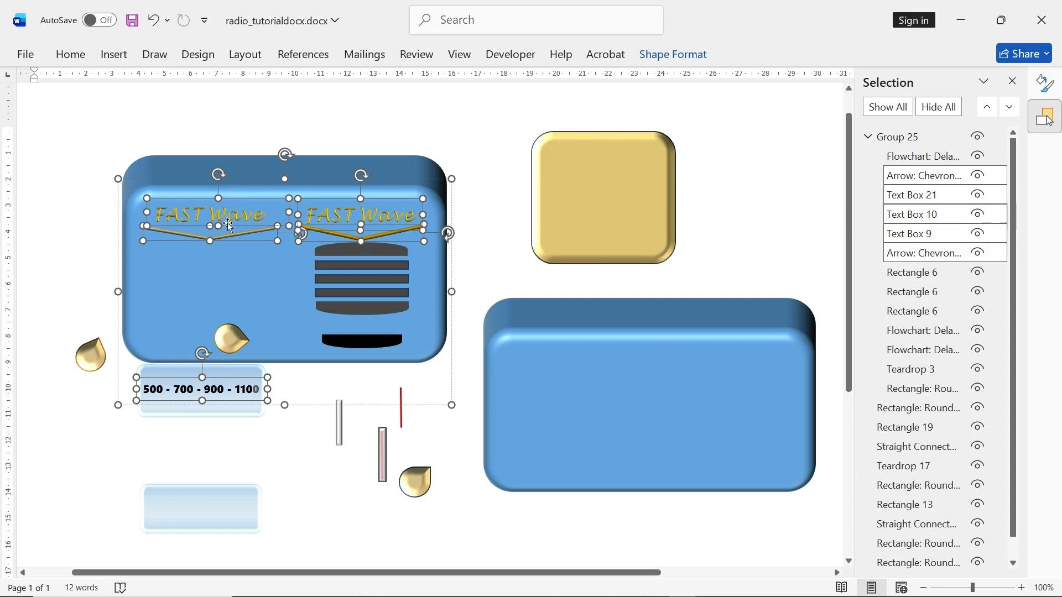
left_click(672, 54)
left_click(910, 99)
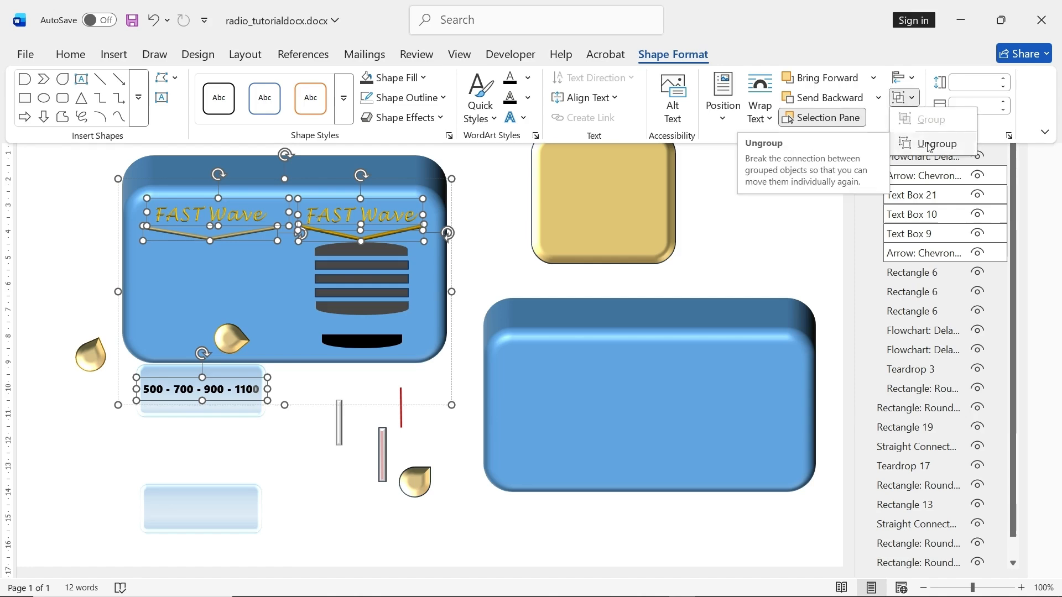
left_click(685, 215)
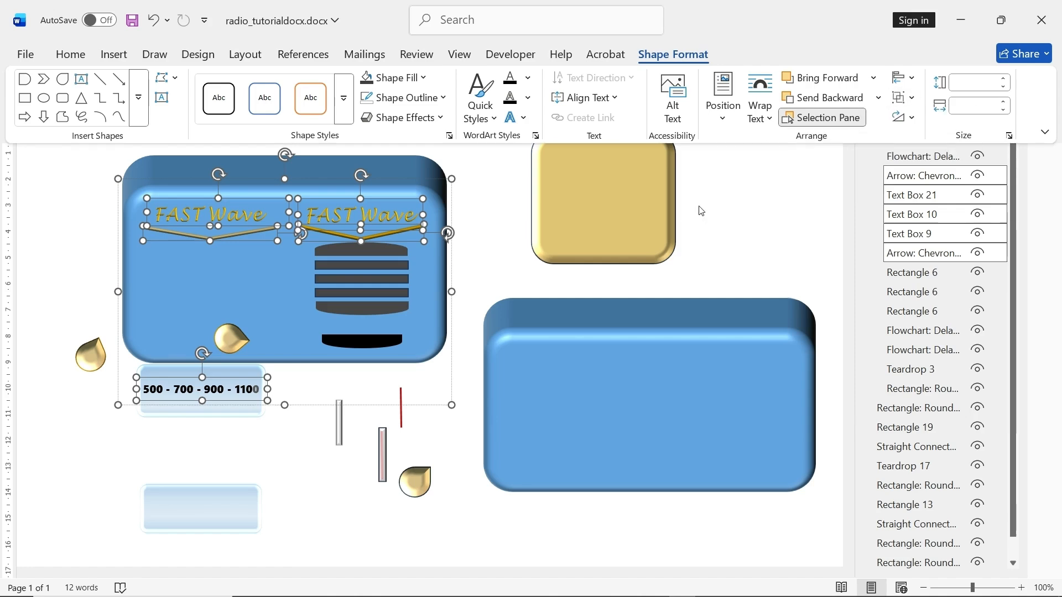